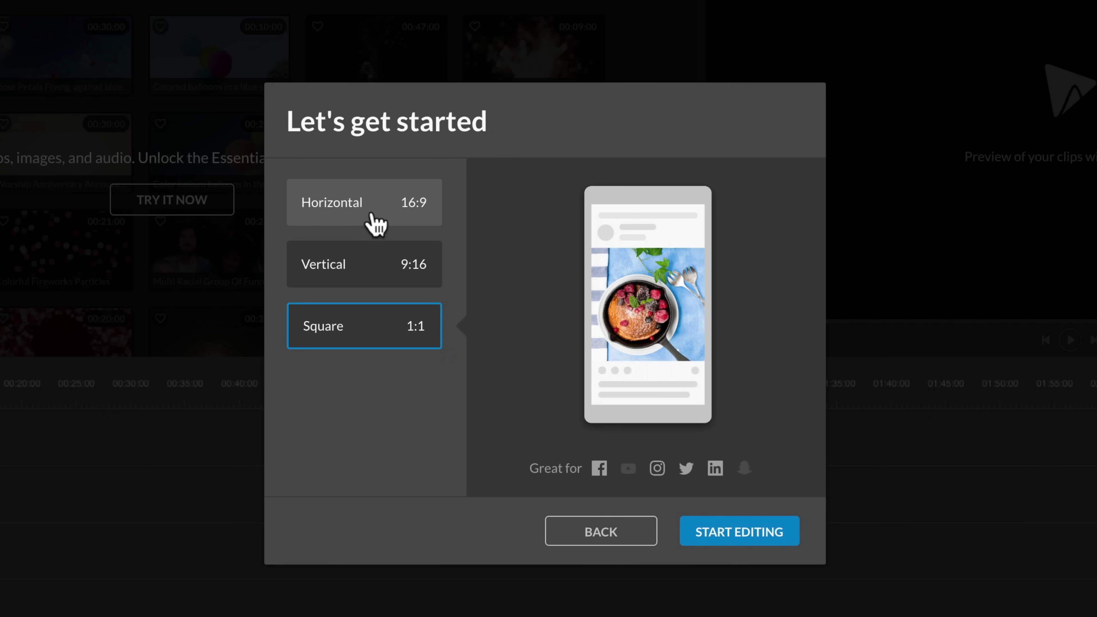
# Choose the Horizontal 16:9 format for the new video and open the editor.
pyautogui.click(376, 224)
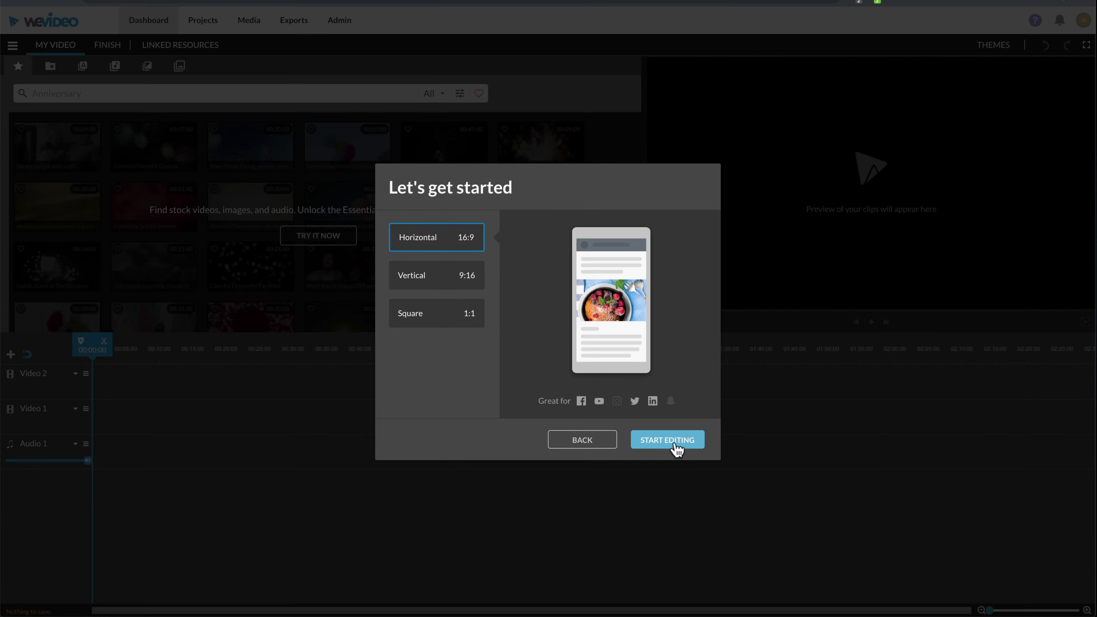
pyautogui.click(739, 532)
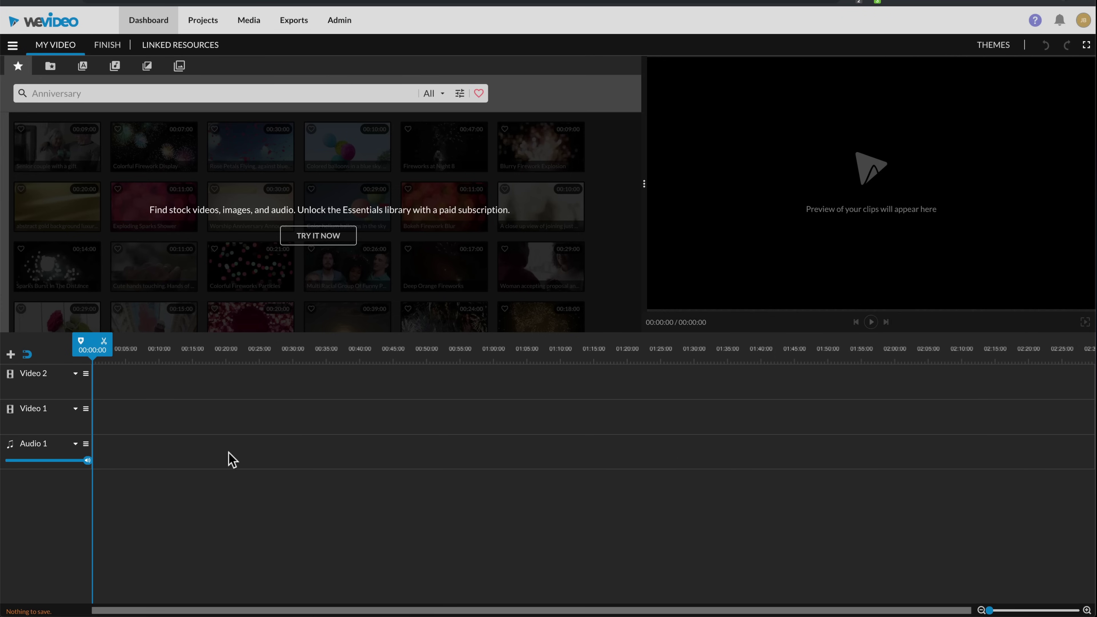
pyautogui.moveTo(37, 409)
pyautogui.click(11, 355)
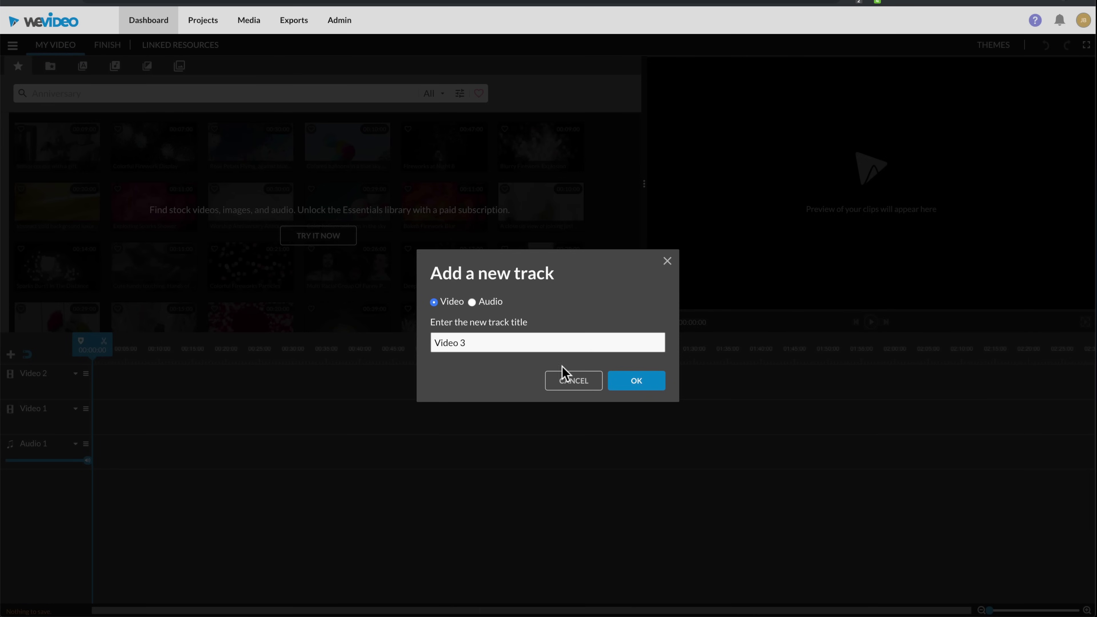
pyautogui.click(566, 375)
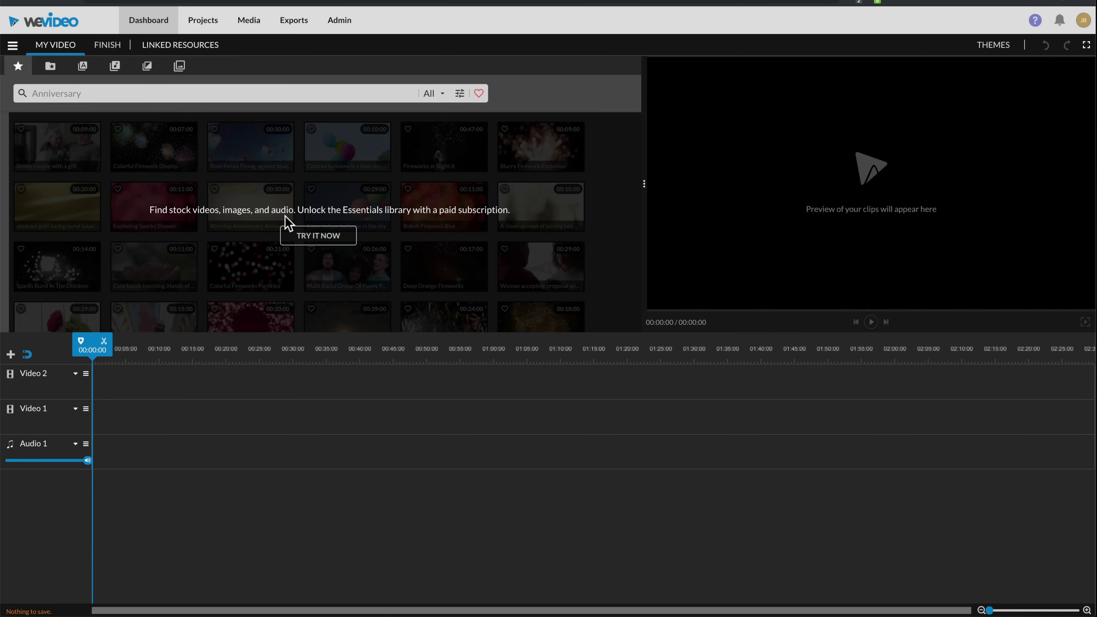
# Look through the editor's media, text, audio, transitions and graphics libraries, including the graphics backgrounds.
pyautogui.click(51, 67)
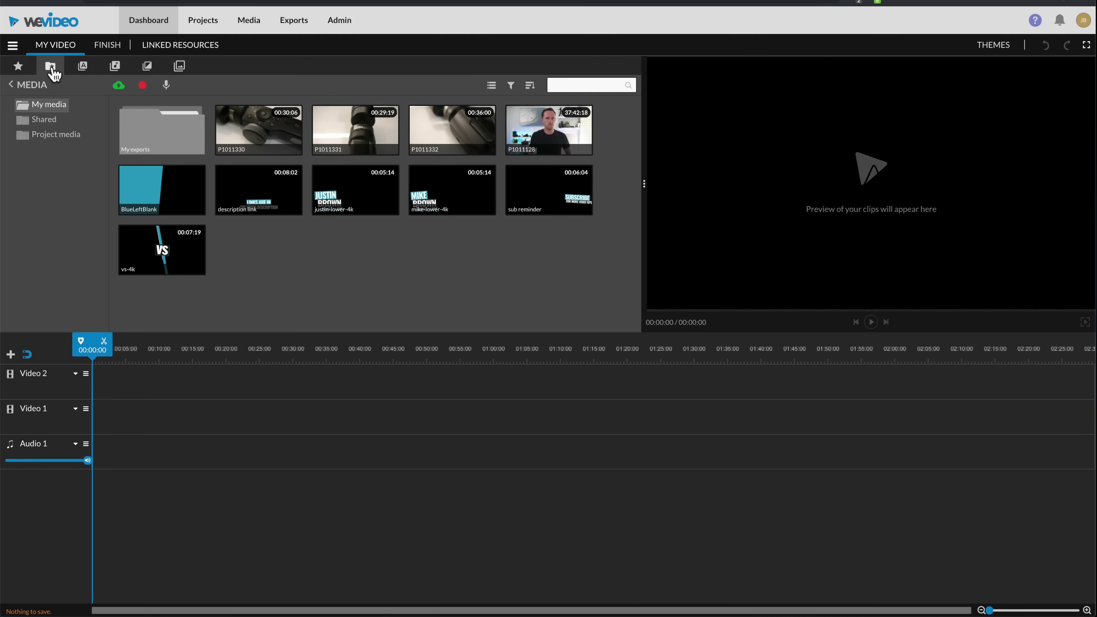
pyautogui.click(83, 69)
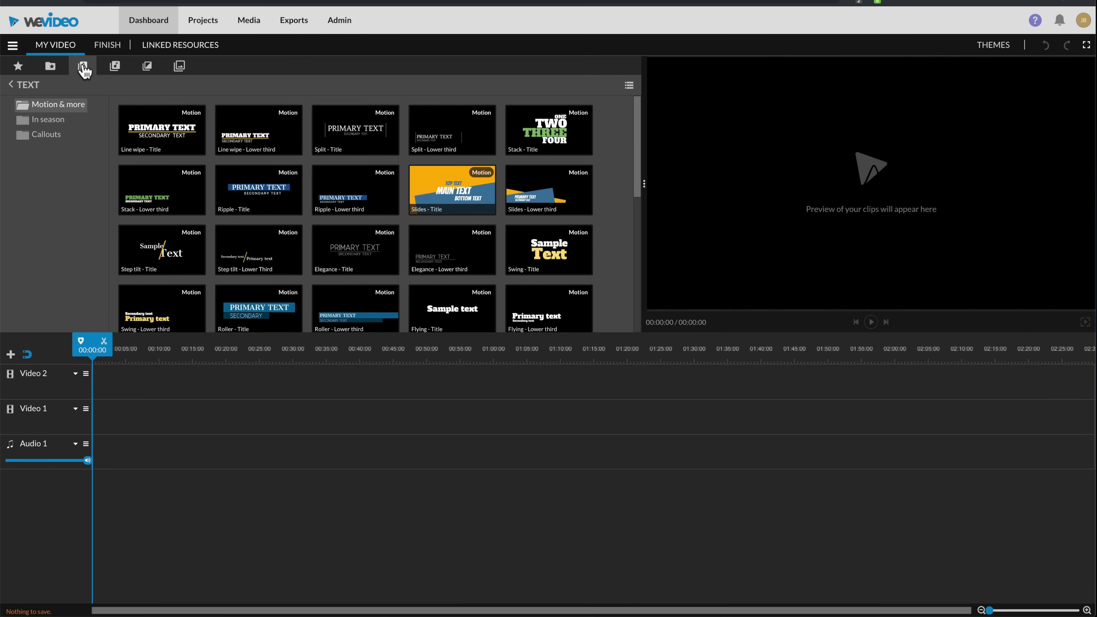
pyautogui.click(115, 66)
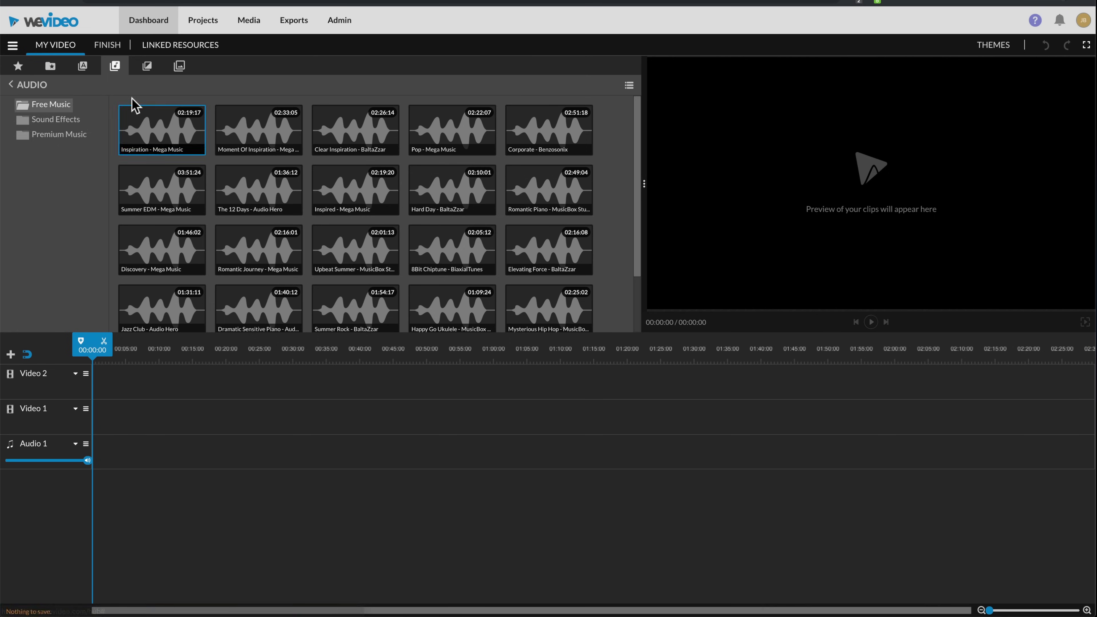
pyautogui.click(144, 72)
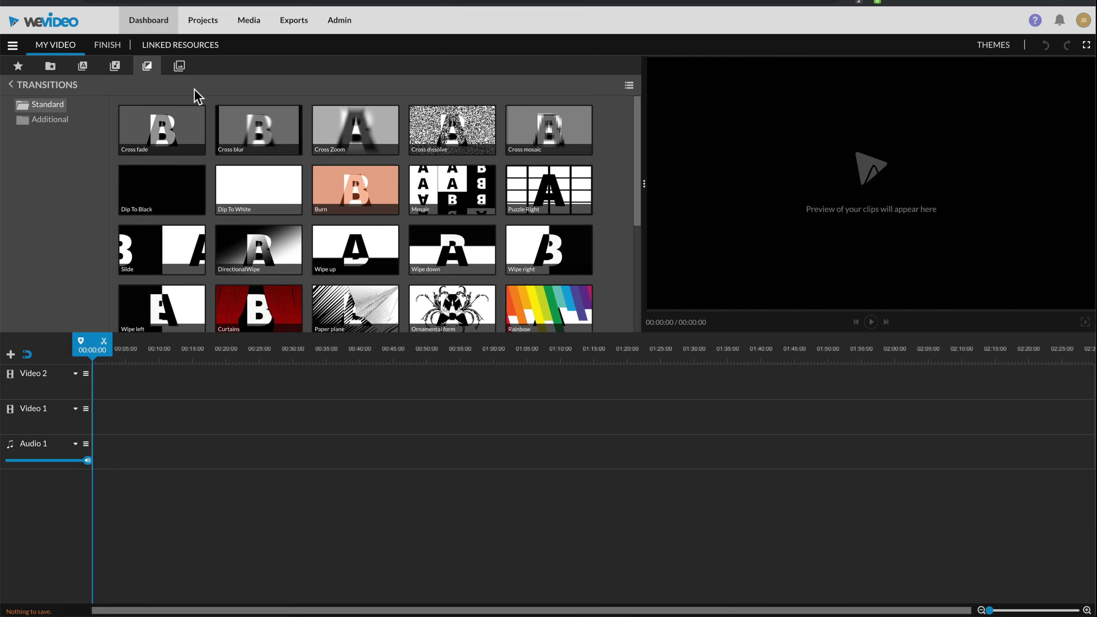
pyautogui.click(179, 70)
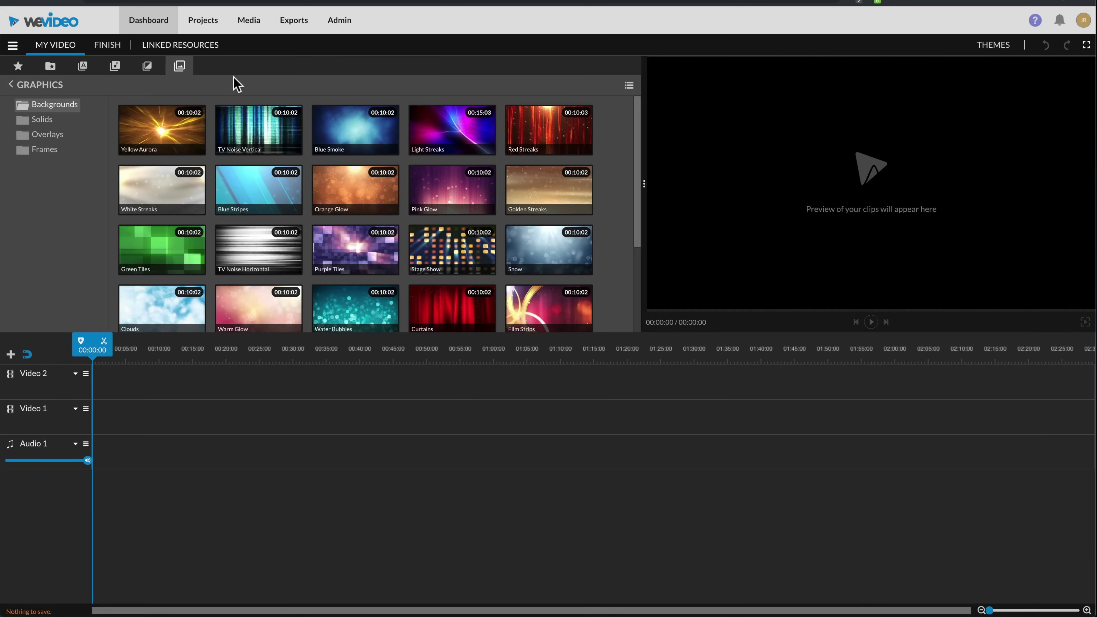
pyautogui.scroll(-3, 259, 243)
pyautogui.scroll(3, 259, 244)
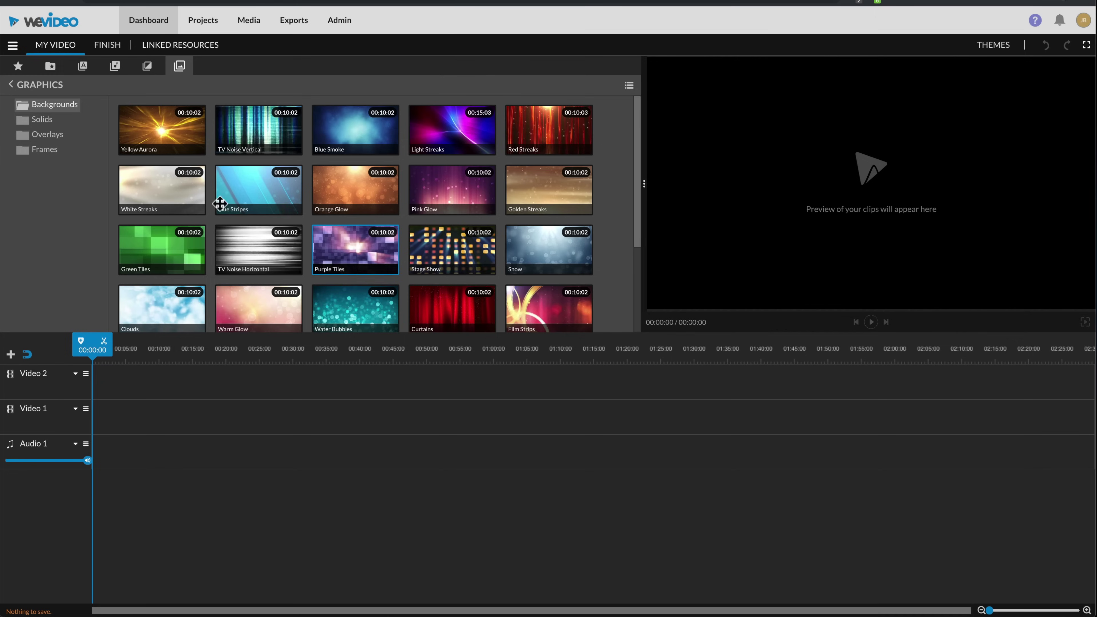
# Switch the editor to Storyboard mode, look at its title clip, and return to Timeline mode.
pyautogui.click(13, 46)
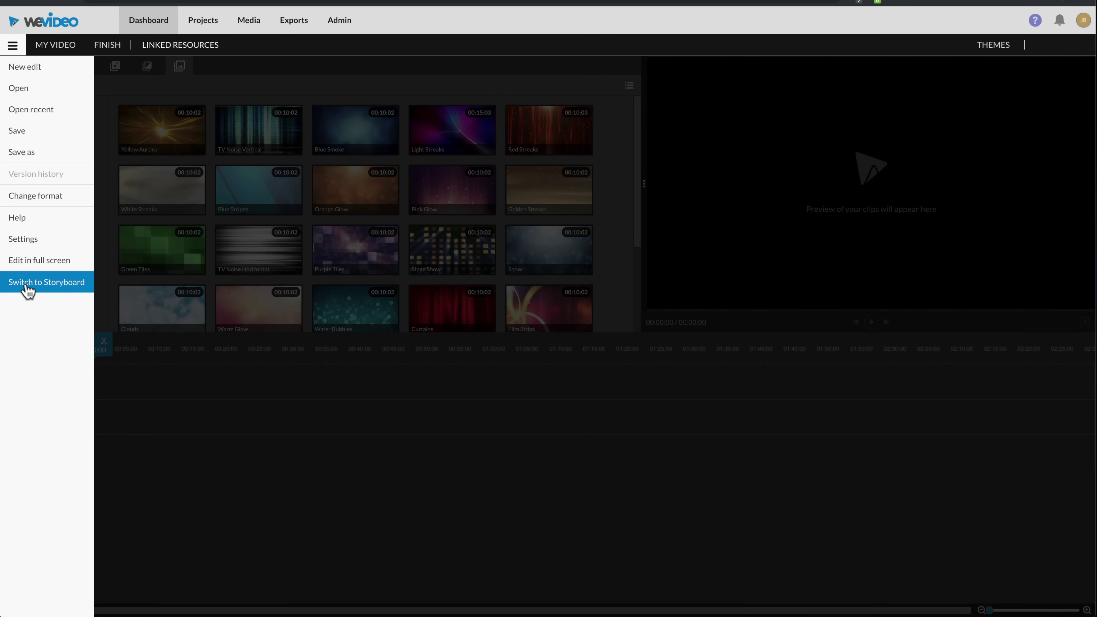
pyautogui.click(61, 289)
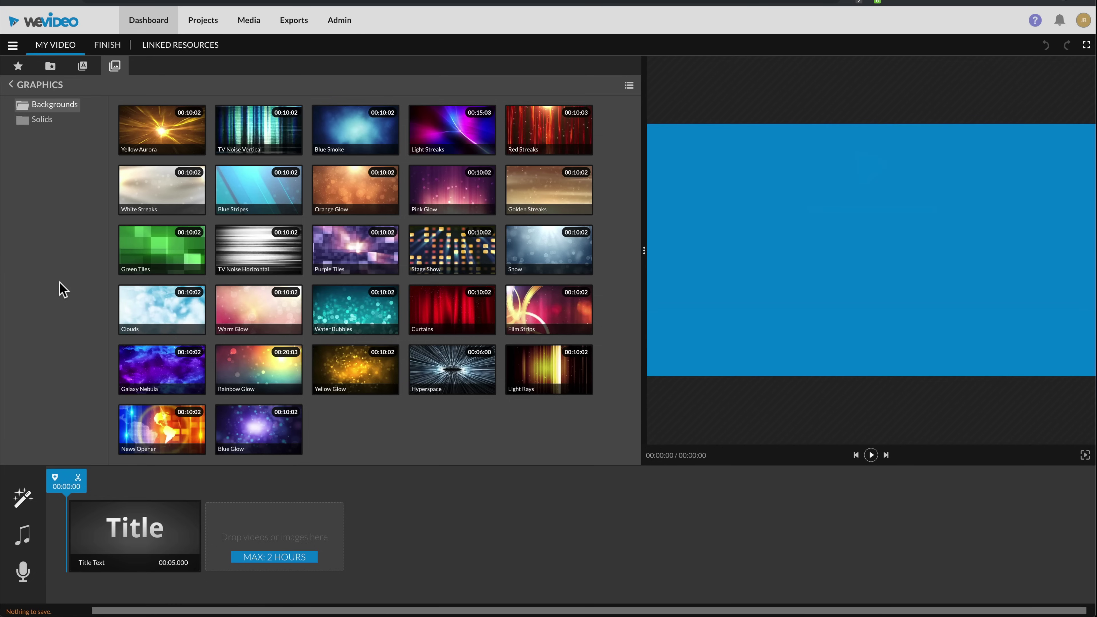
pyautogui.click(132, 541)
pyautogui.moveTo(237, 541); pyautogui.dragTo(135, 544)
pyautogui.click(13, 46)
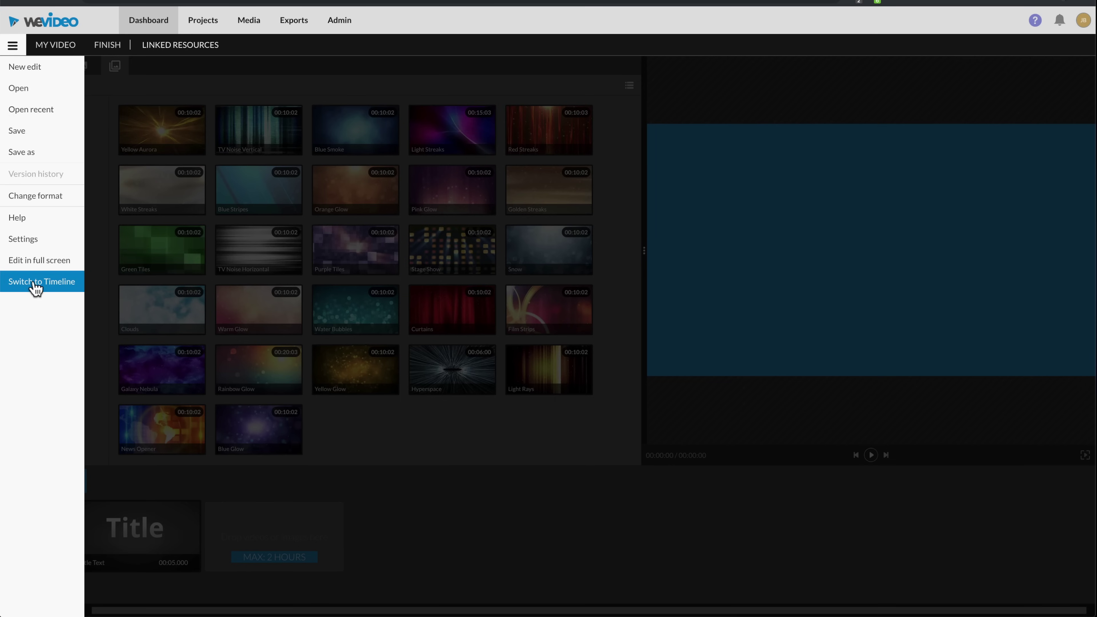
pyautogui.click(51, 288)
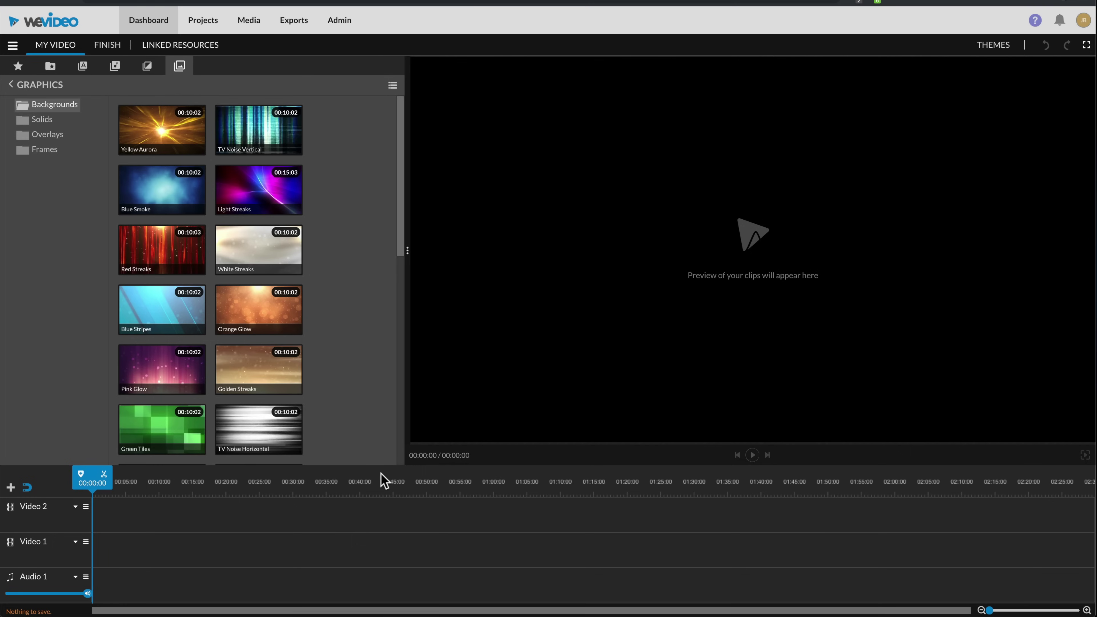
# Examine the aspect ratios offered for changing the video's format without applying one.
pyautogui.click(13, 47)
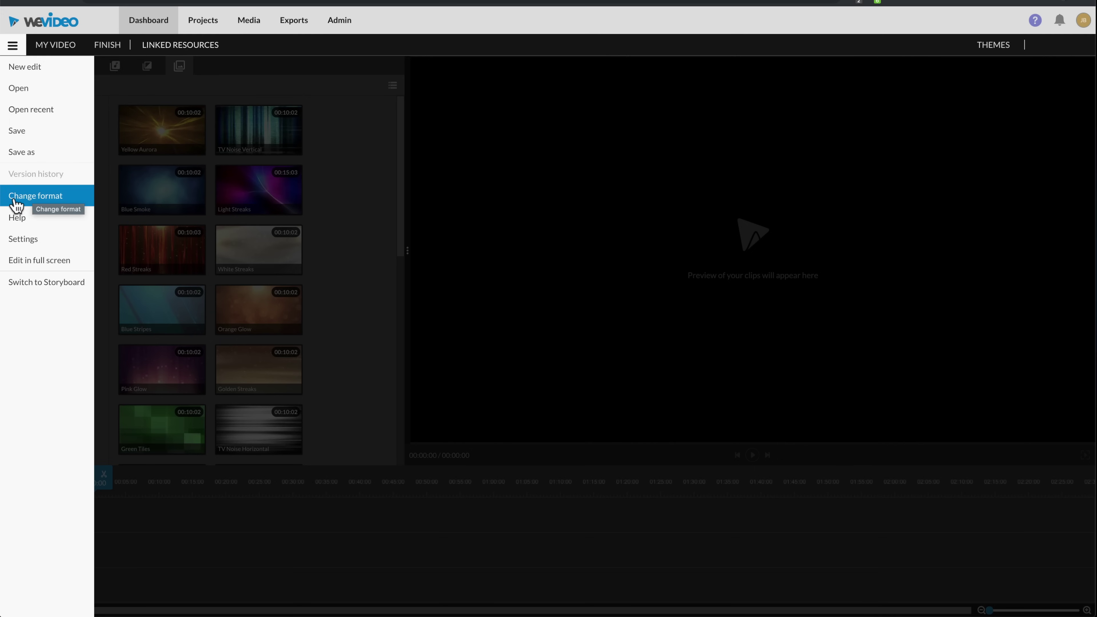
pyautogui.click(63, 203)
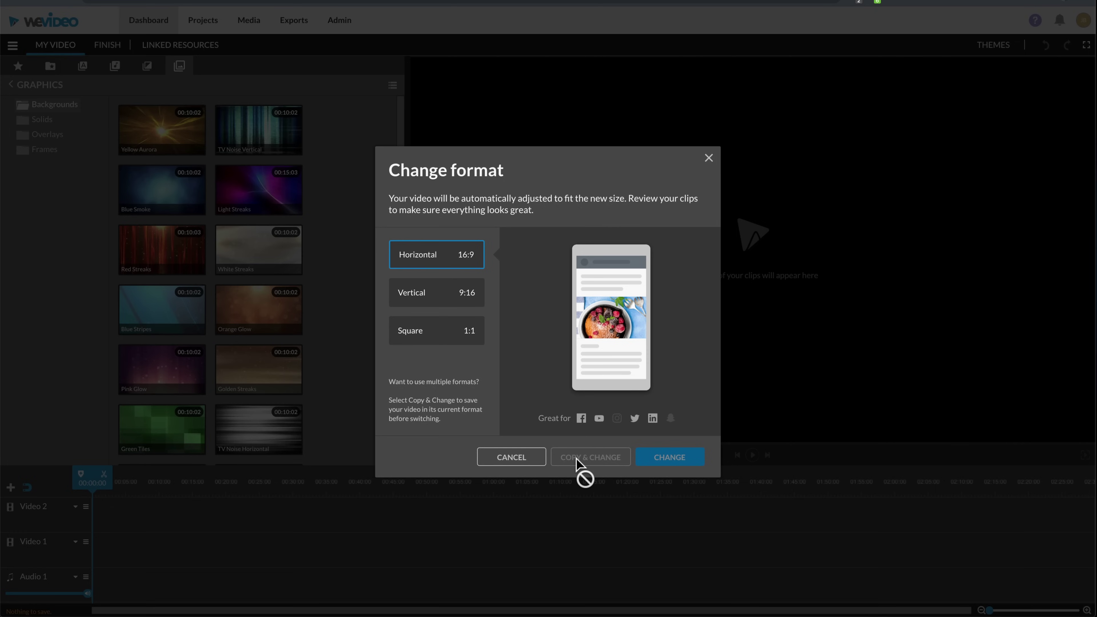
pyautogui.click(709, 159)
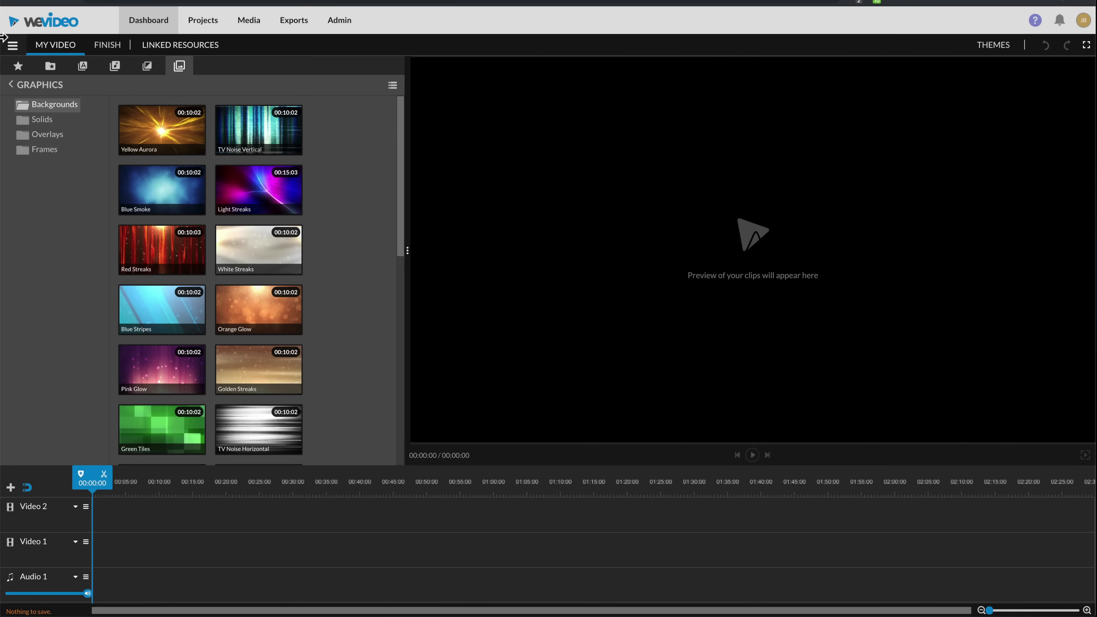
pyautogui.click(12, 45)
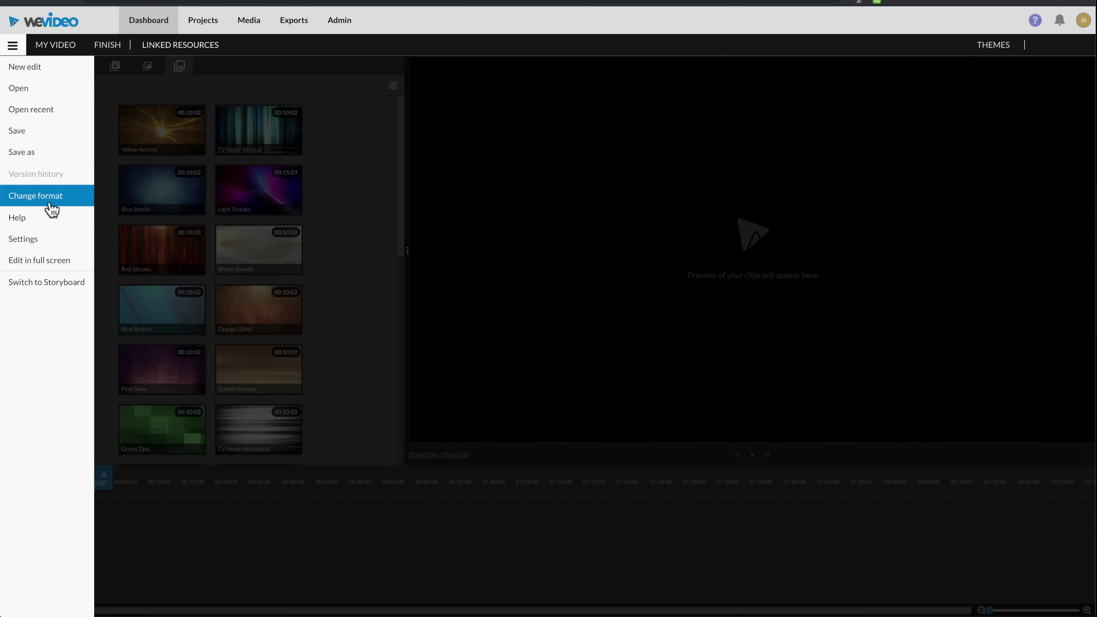
pyautogui.click(221, 86)
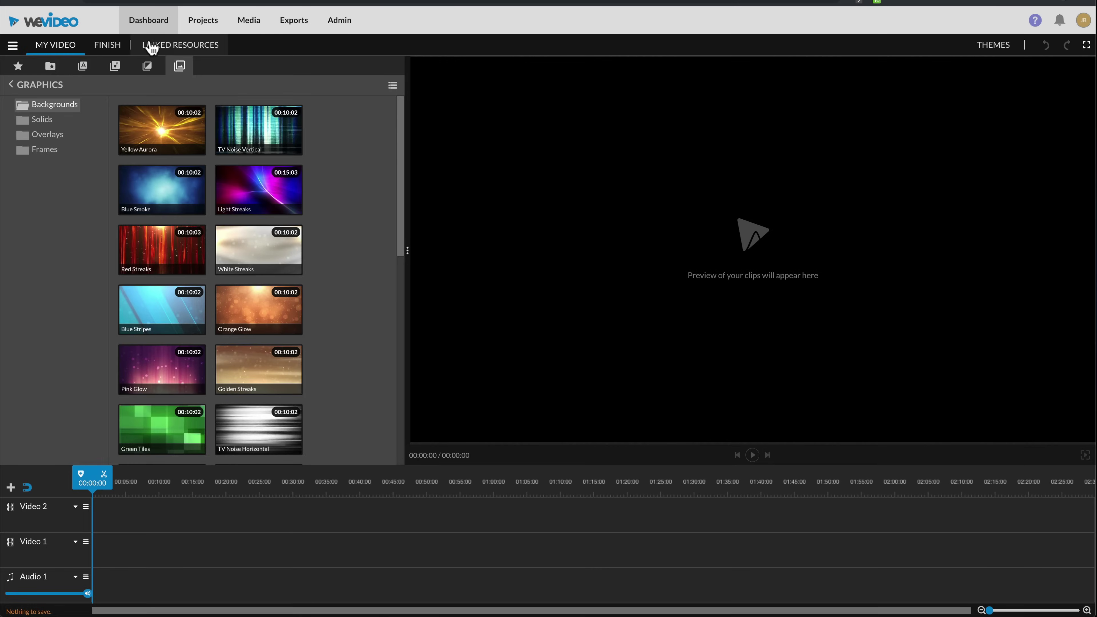
# Look through the linked resources page and the account's dashboard, projects, media, exports and administration areas.
pyautogui.click(176, 48)
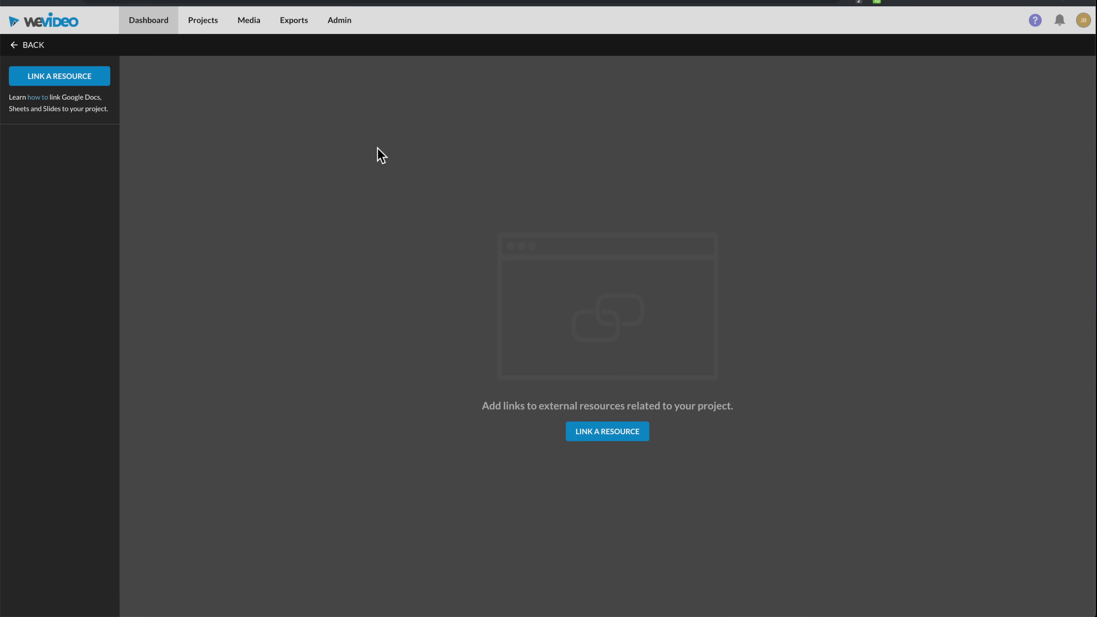
pyautogui.click(33, 45)
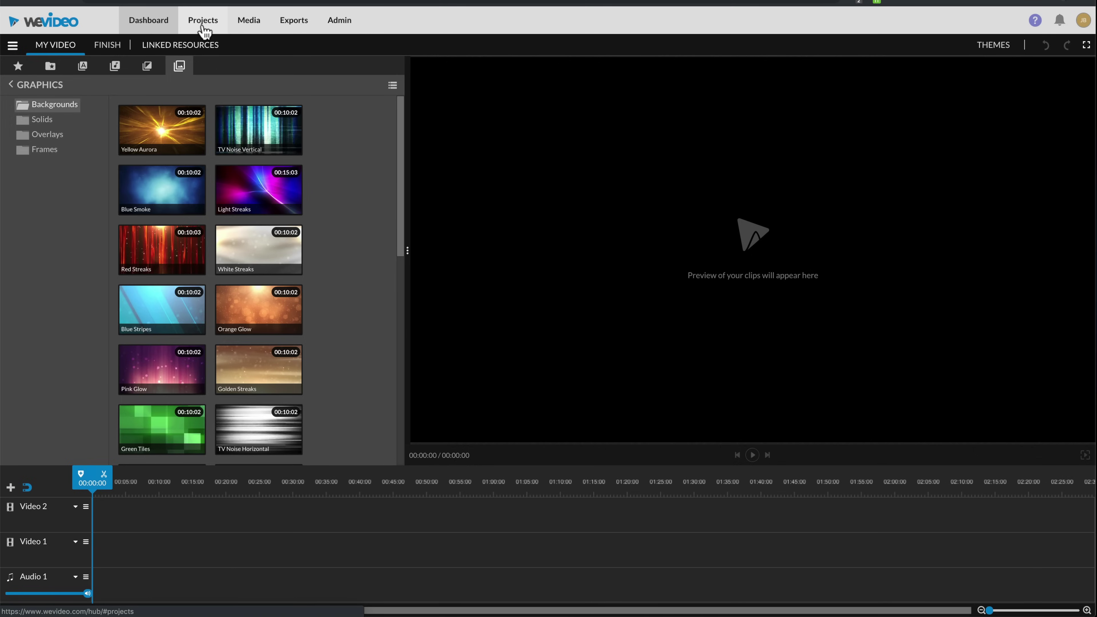
pyautogui.click(150, 29)
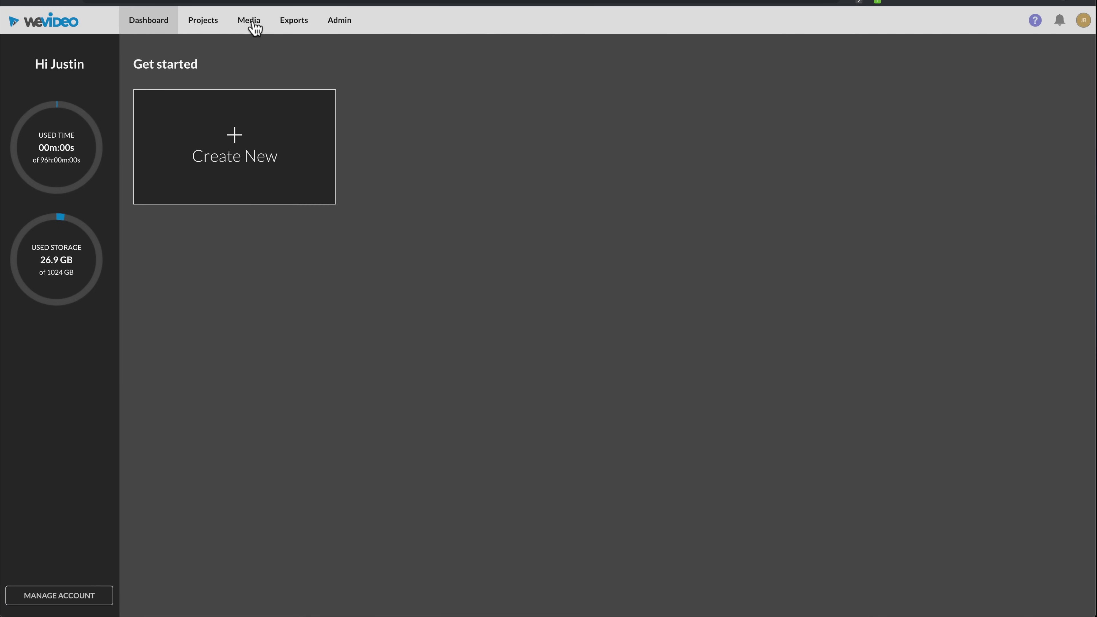
pyautogui.click(206, 26)
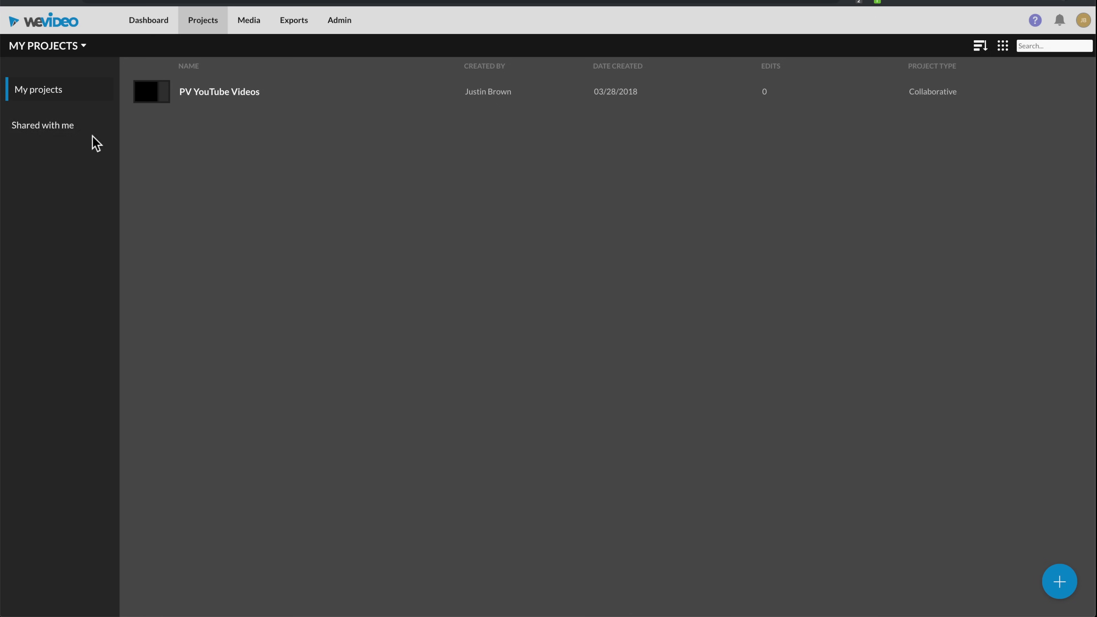
pyautogui.click(247, 29)
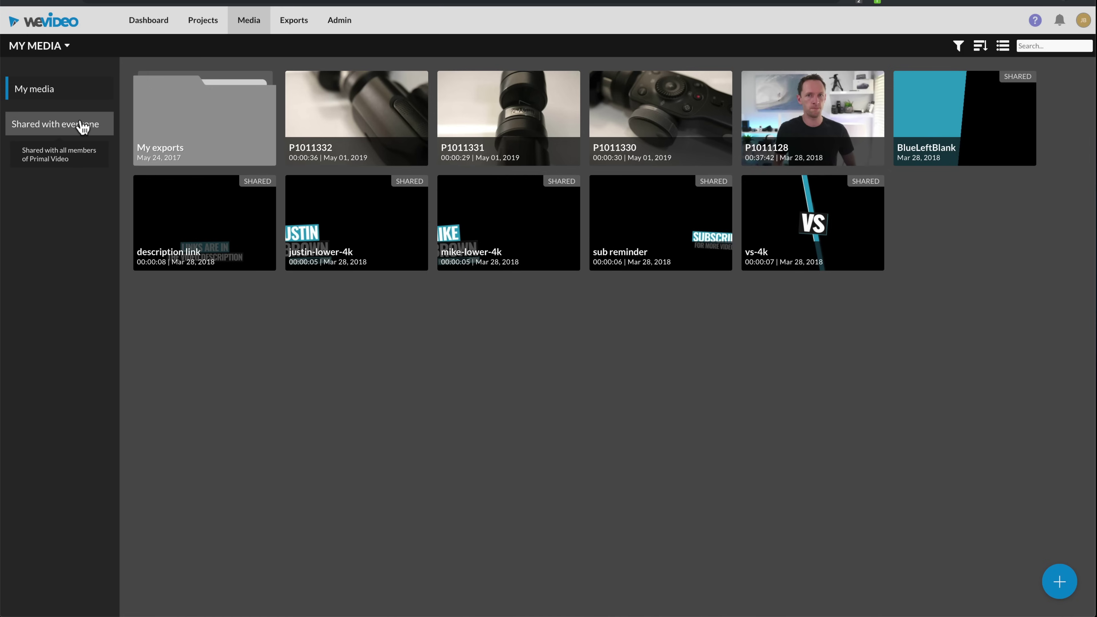
pyautogui.click(298, 24)
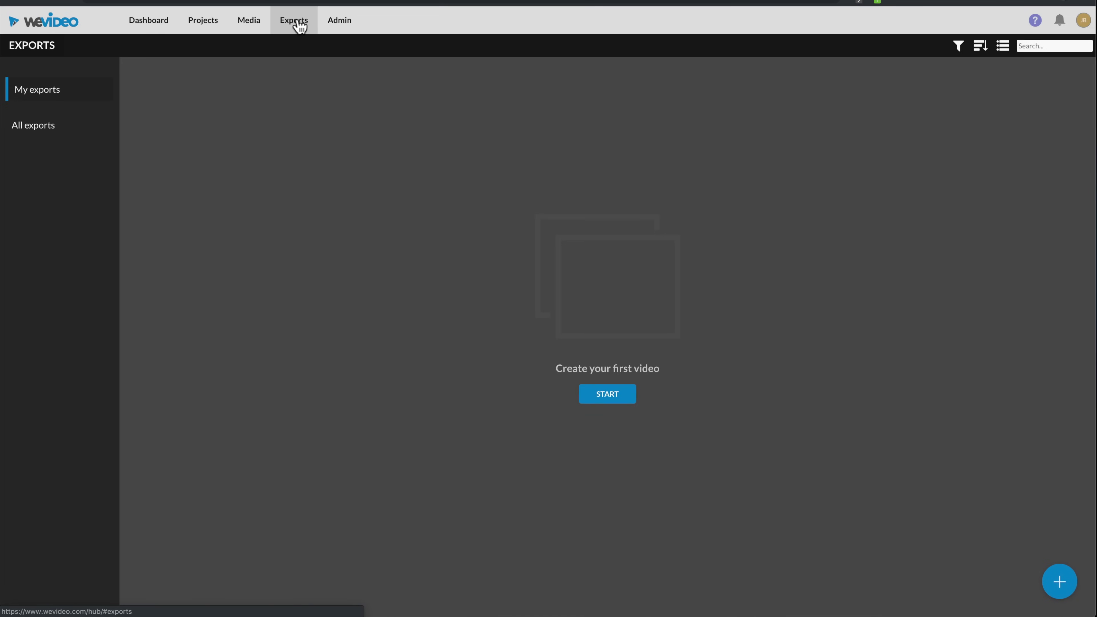
pyautogui.click(341, 26)
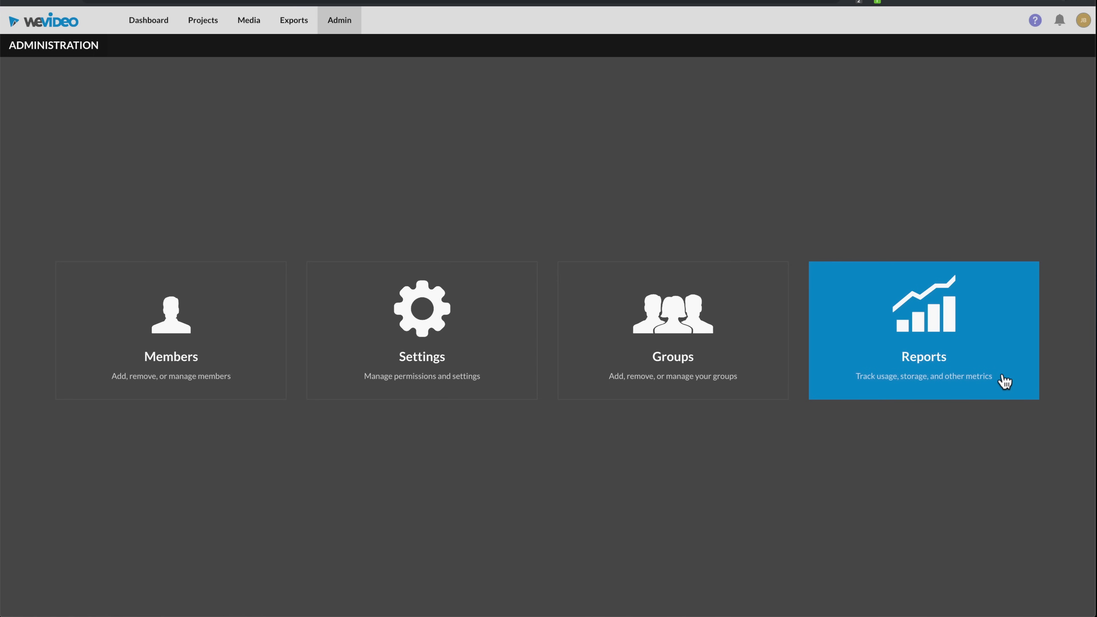
# Create a new Horizontal 16:9 video from the dashboard and open it for editing.
pyautogui.click(156, 32)
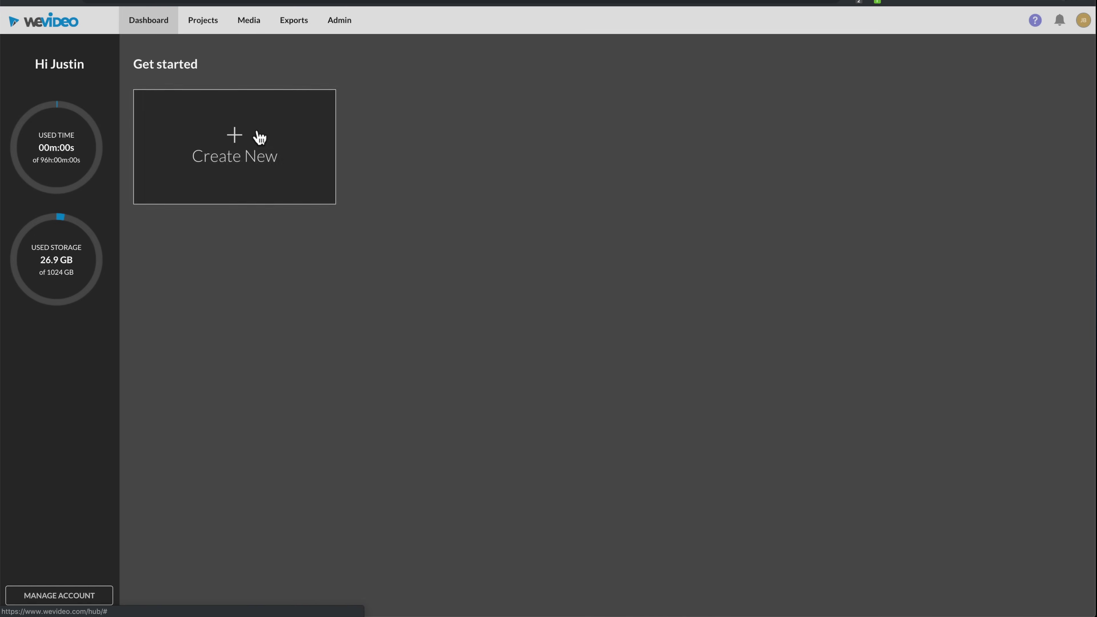
pyautogui.click(250, 154)
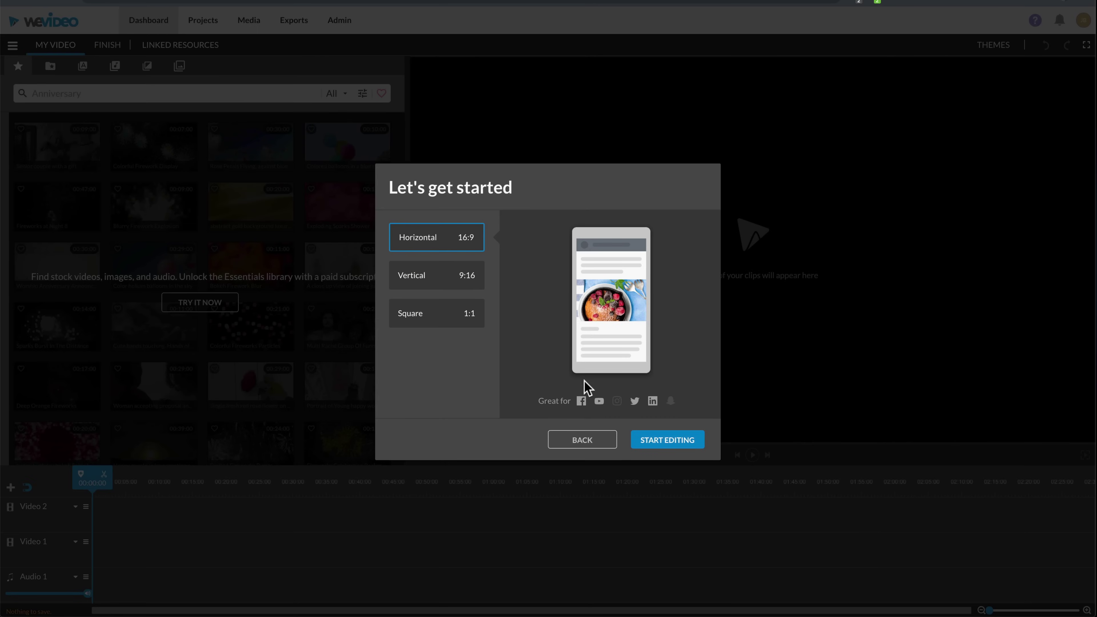
pyautogui.click(639, 441)
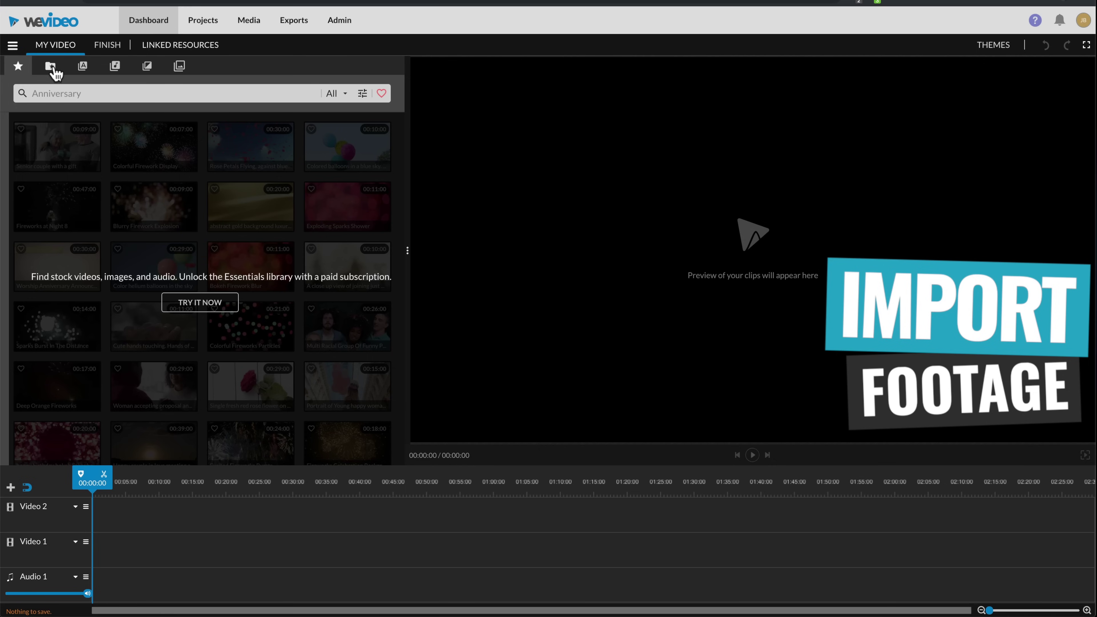
# Import the Instagram Stories Apps MP4 video from the Documents folder into My media.
pyautogui.click(51, 66)
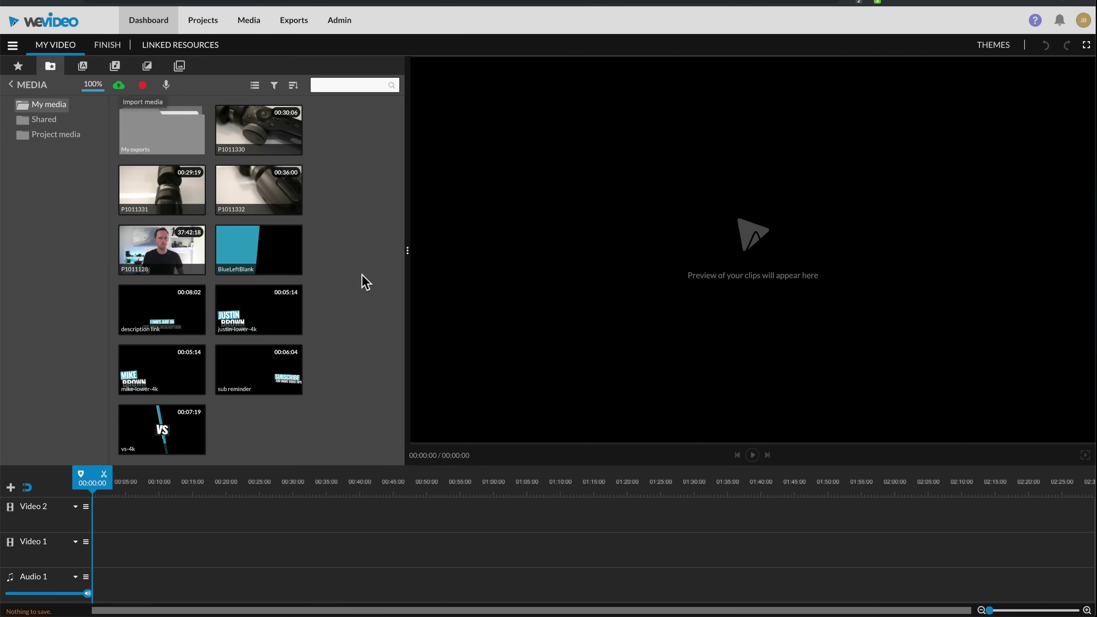
pyautogui.click(122, 87)
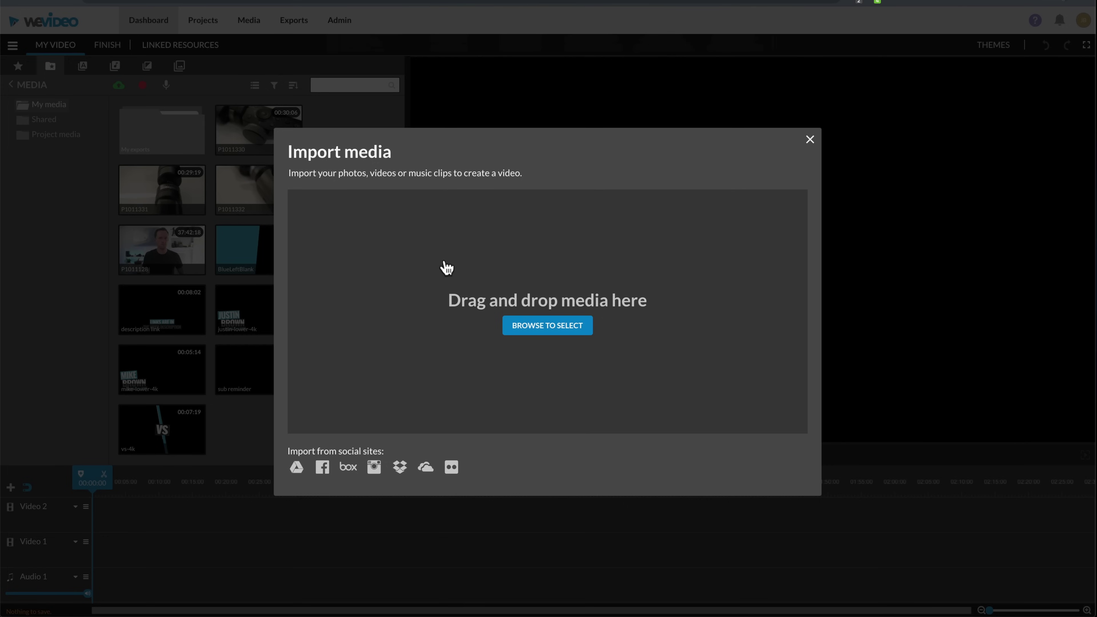
pyautogui.click(544, 336)
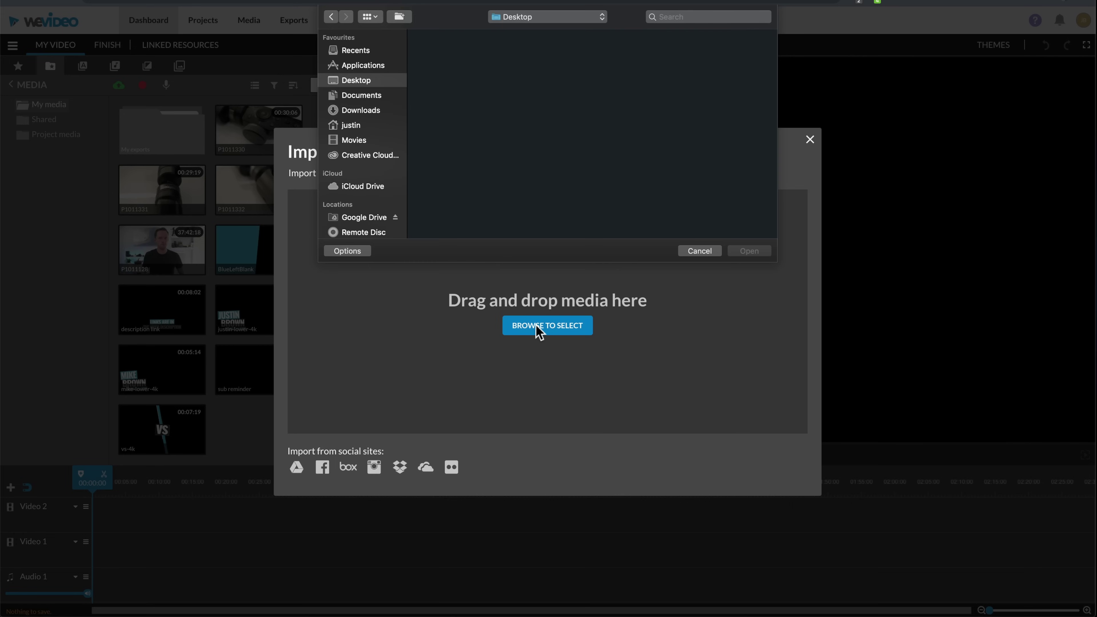
pyautogui.click(362, 109)
pyautogui.click(364, 96)
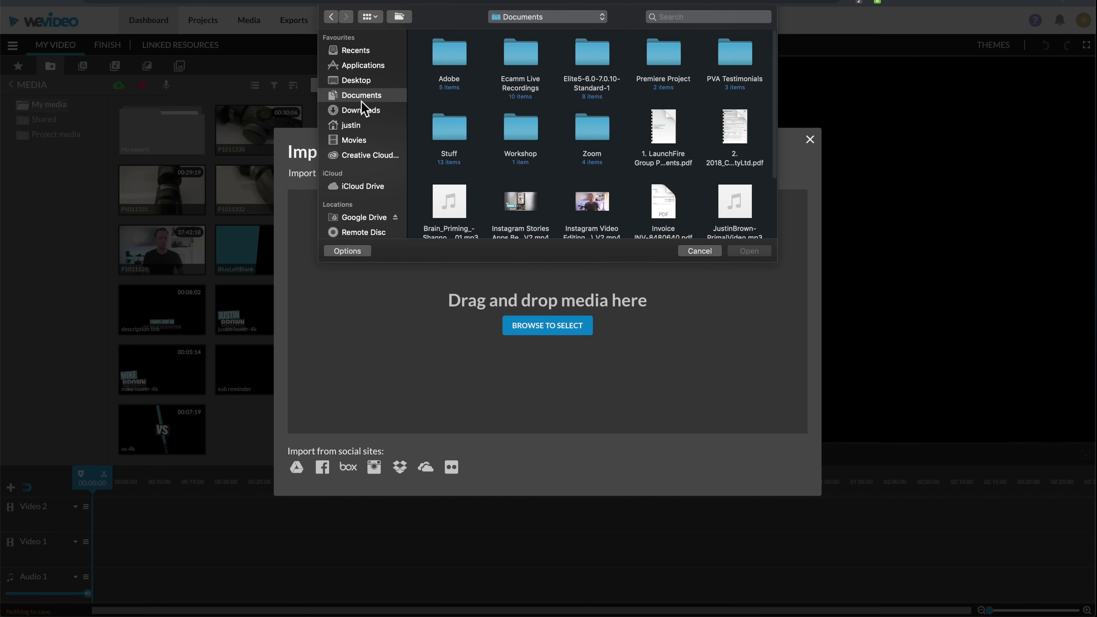
pyautogui.click(541, 203)
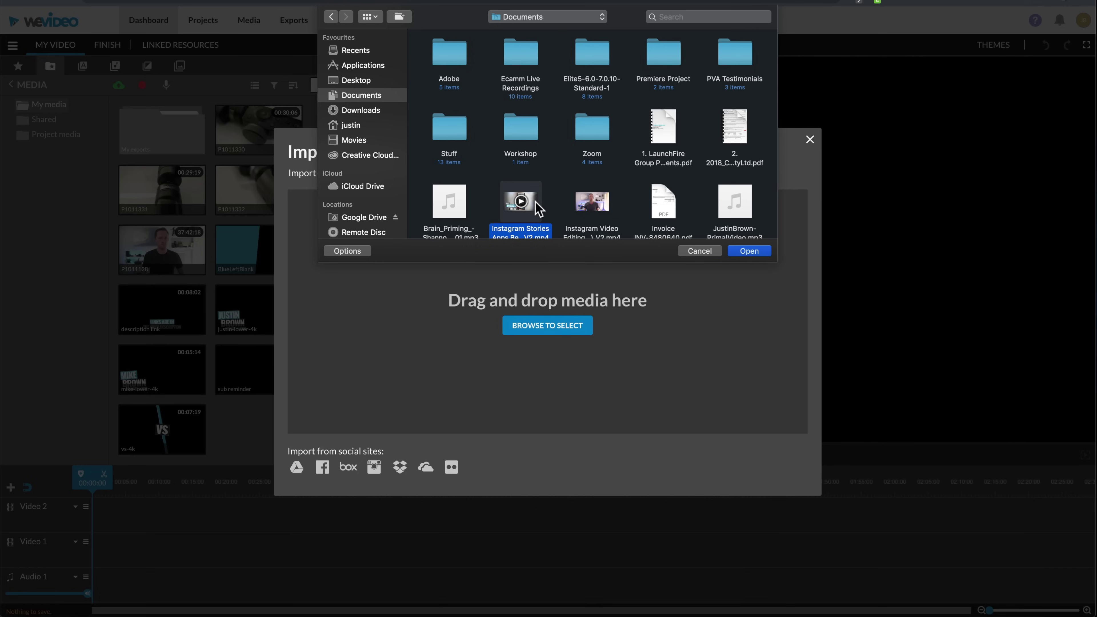
pyautogui.click(752, 254)
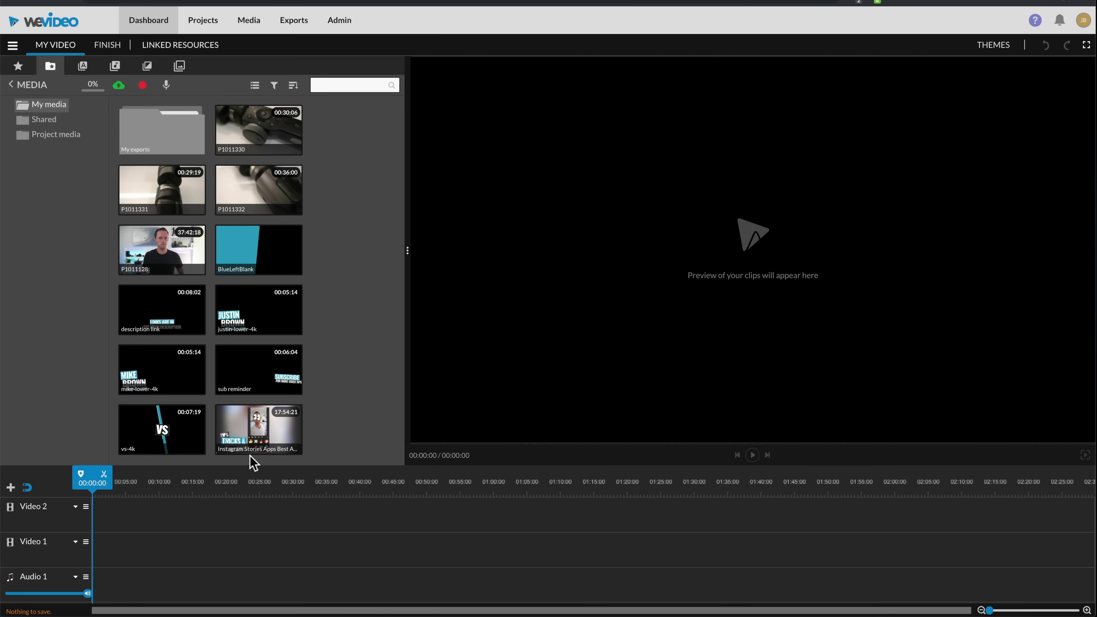
# Place the Instagram Stories Apps video at the start of the Video 2 track and play a short part of it.
pyautogui.moveTo(258, 463); pyautogui.dragTo(143, 486)
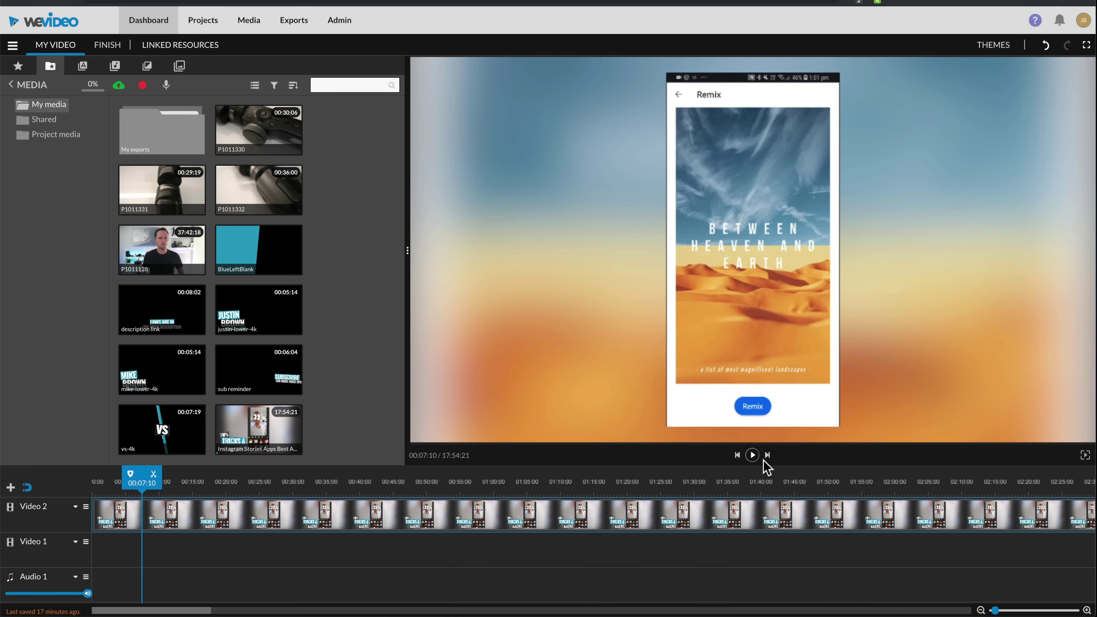
pyautogui.click(752, 455)
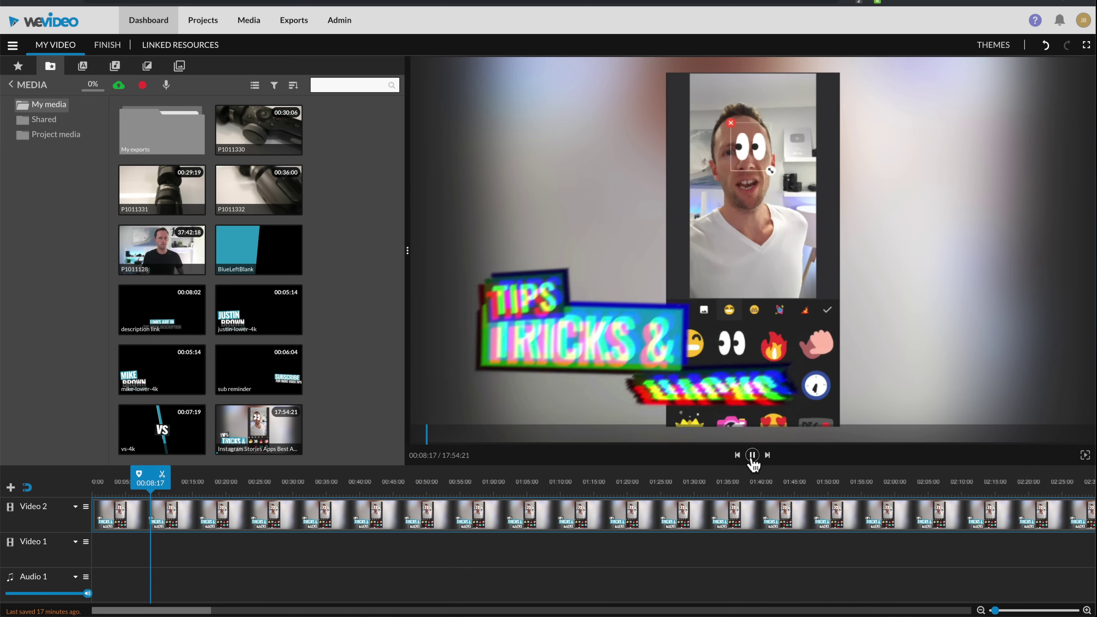
pyautogui.click(753, 454)
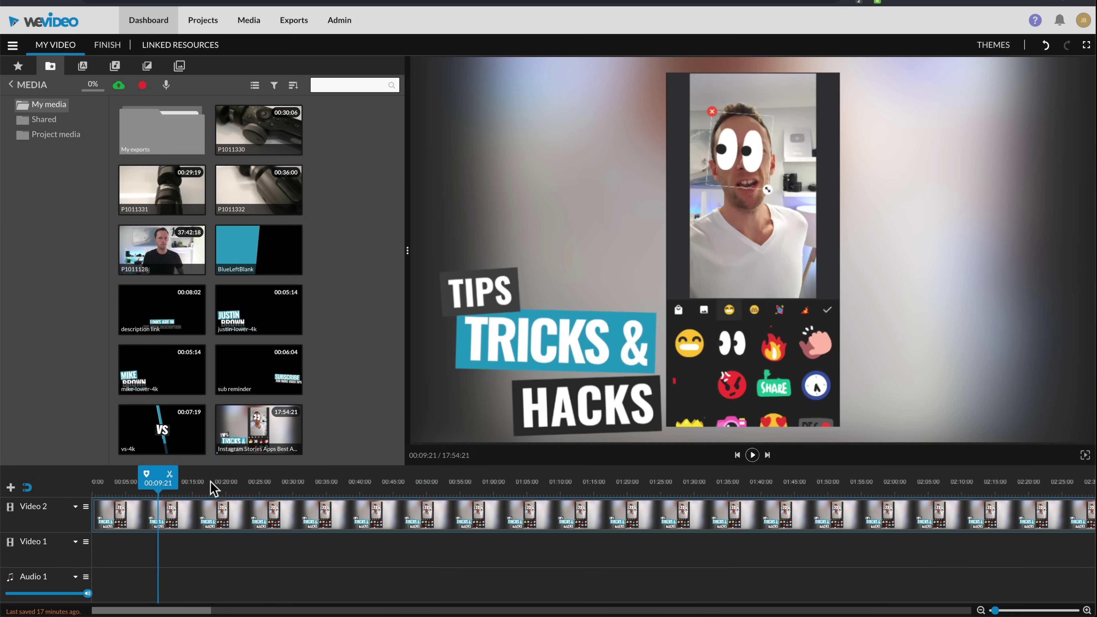
# Delete the Instagram Stories Apps clip from the Video 2 track.
pyautogui.click(205, 507)
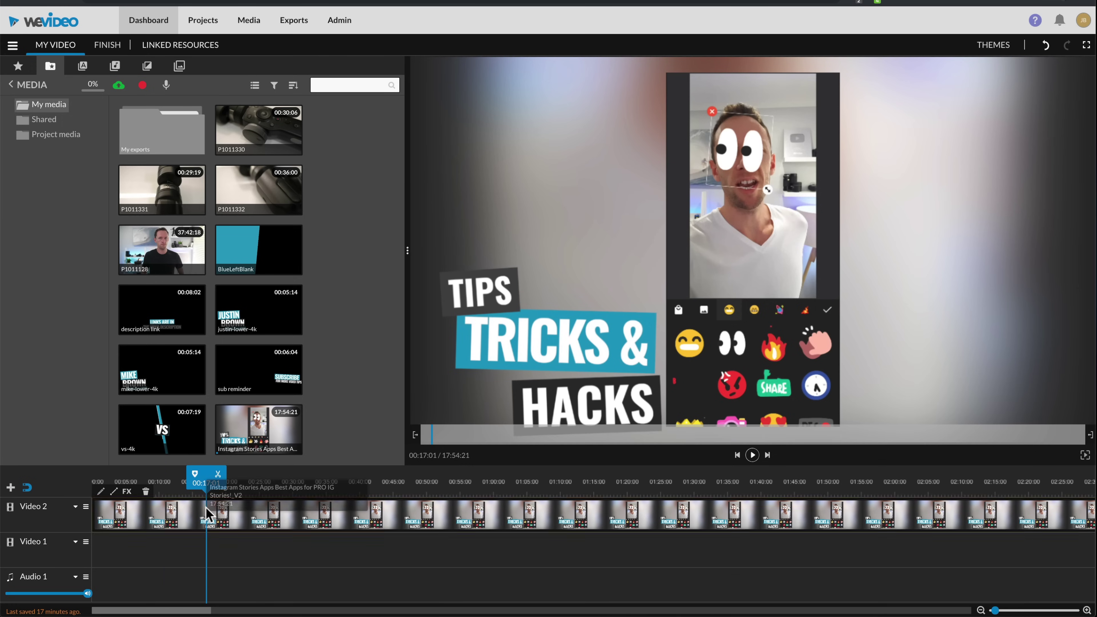
pyautogui.press('Delete')
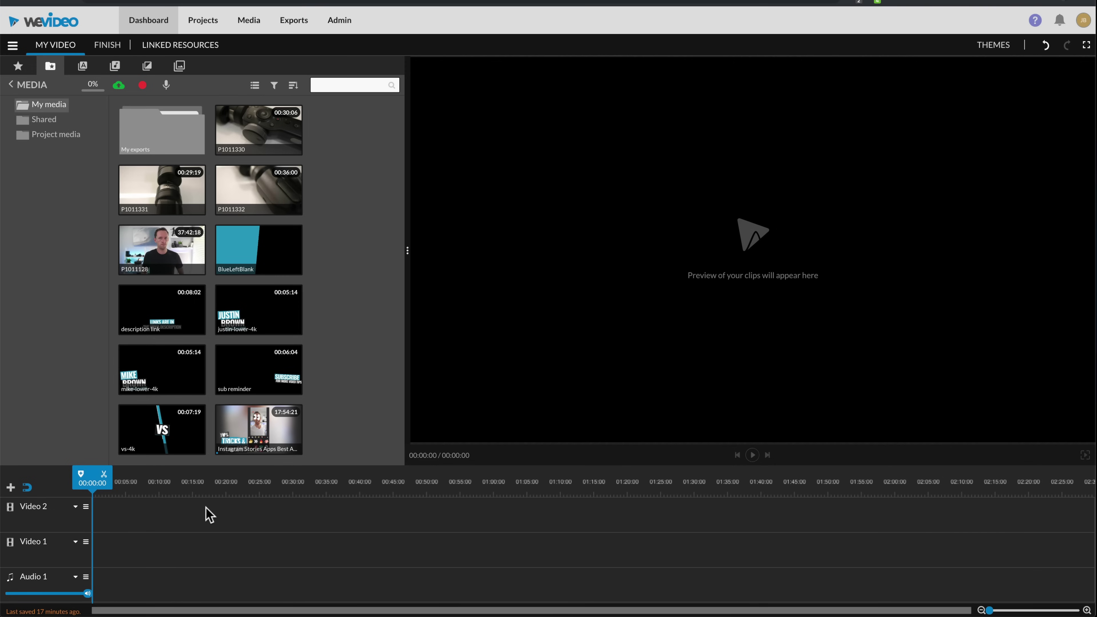
# Place the P1011128 footage at the start of the Video 1 track.
pyautogui.click(150, 255)
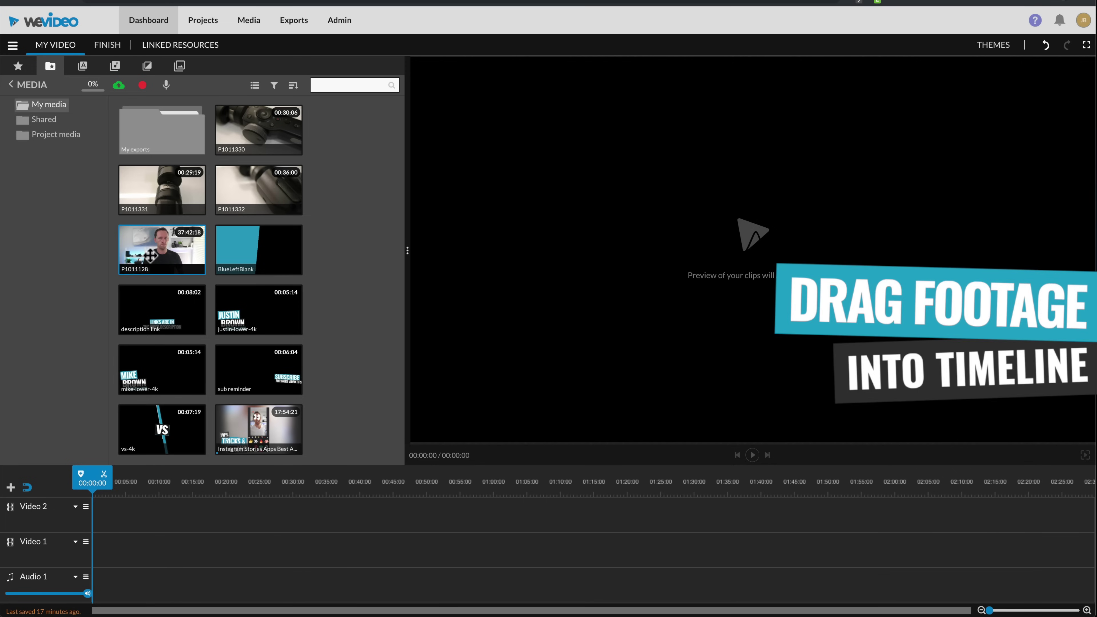
pyautogui.moveTo(150, 256); pyautogui.dragTo(100, 549)
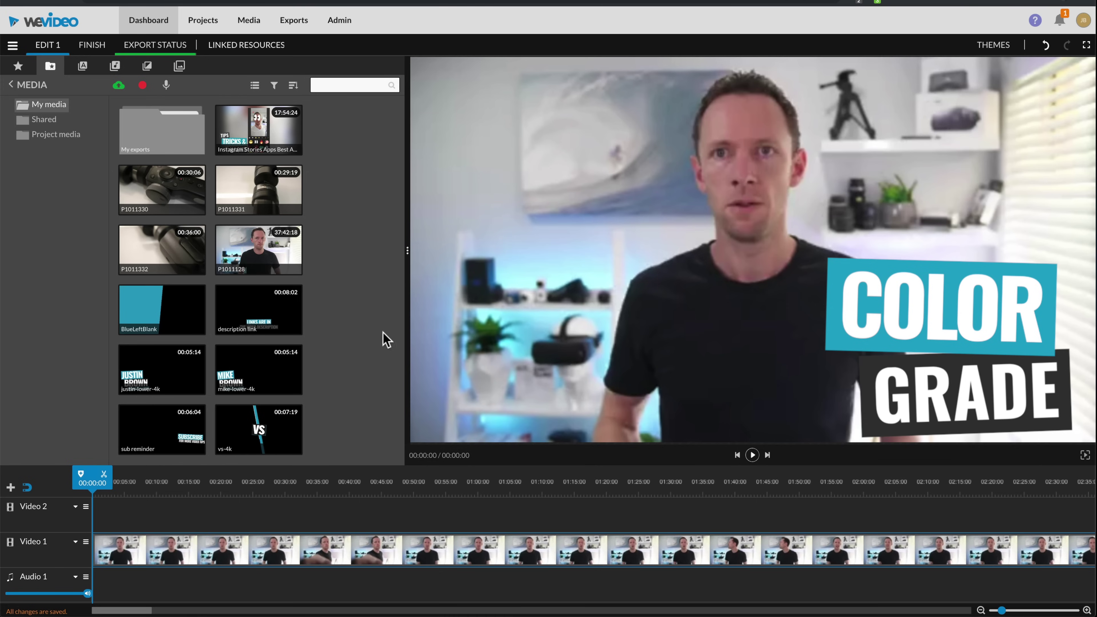
# Open the P1011128 clip for editing and examine its transform, volume, animation, color, color keying and speed settings.
pyautogui.click(200, 558)
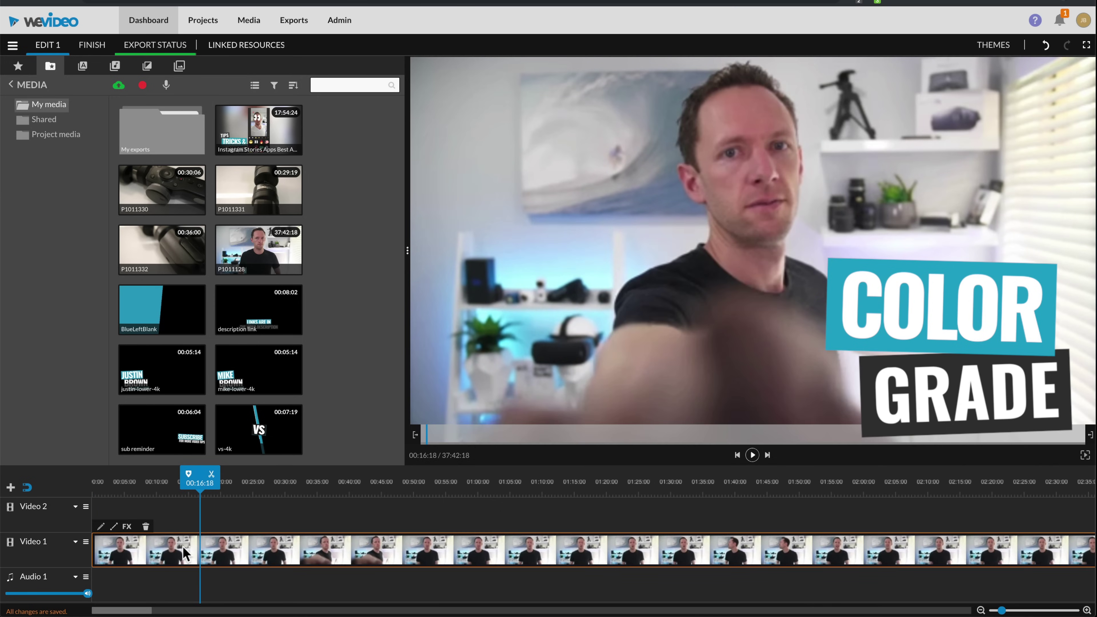
pyautogui.doubleClick(169, 553)
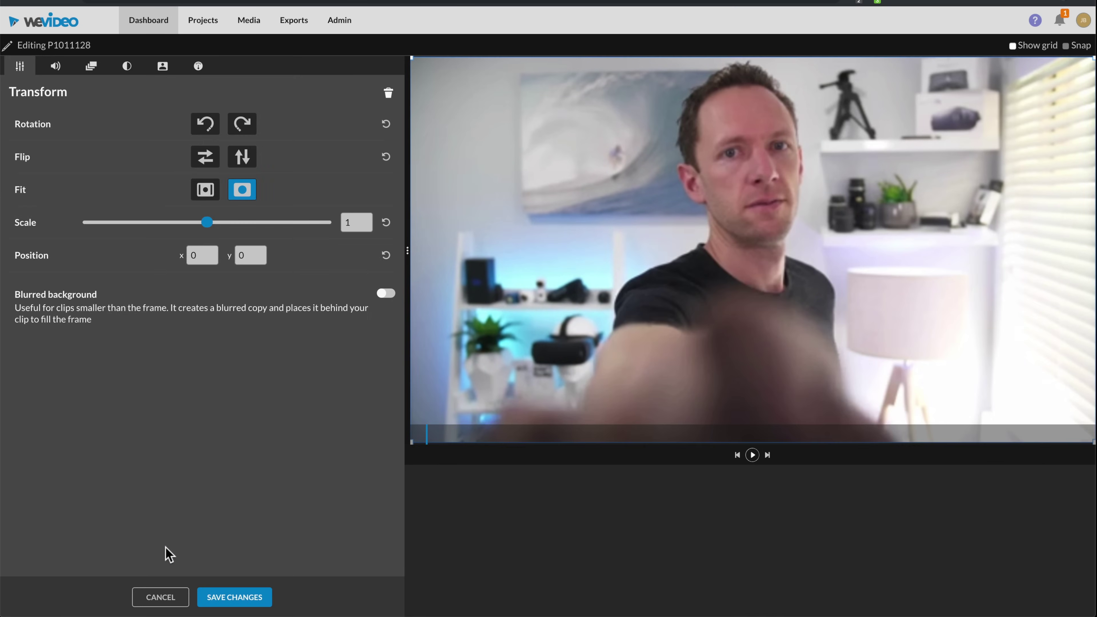
pyautogui.click(127, 66)
pyautogui.click(57, 68)
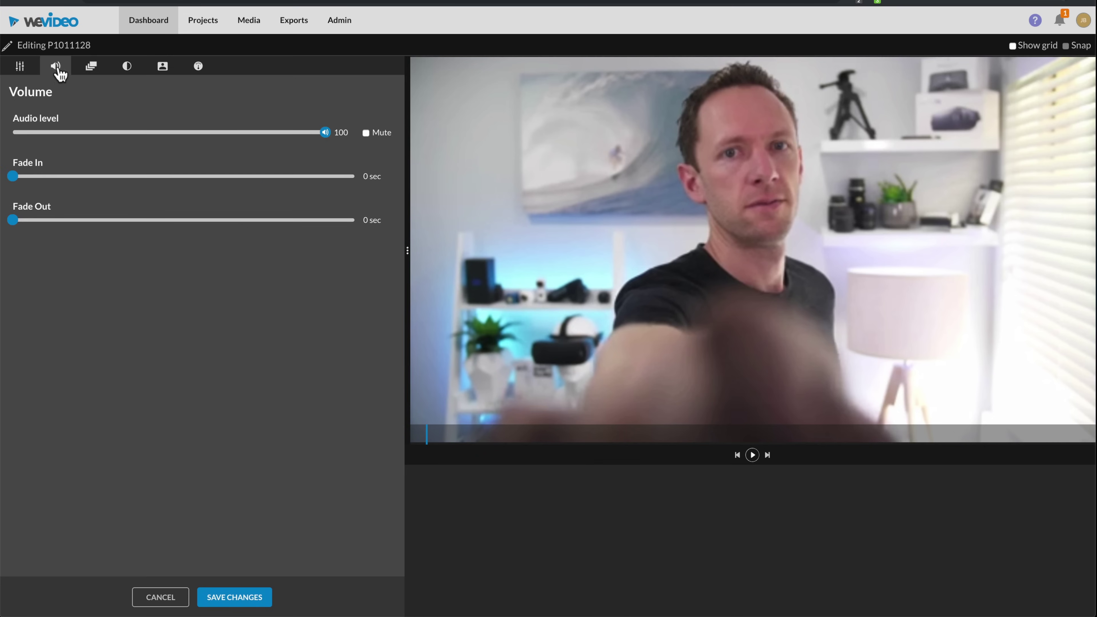
pyautogui.click(89, 70)
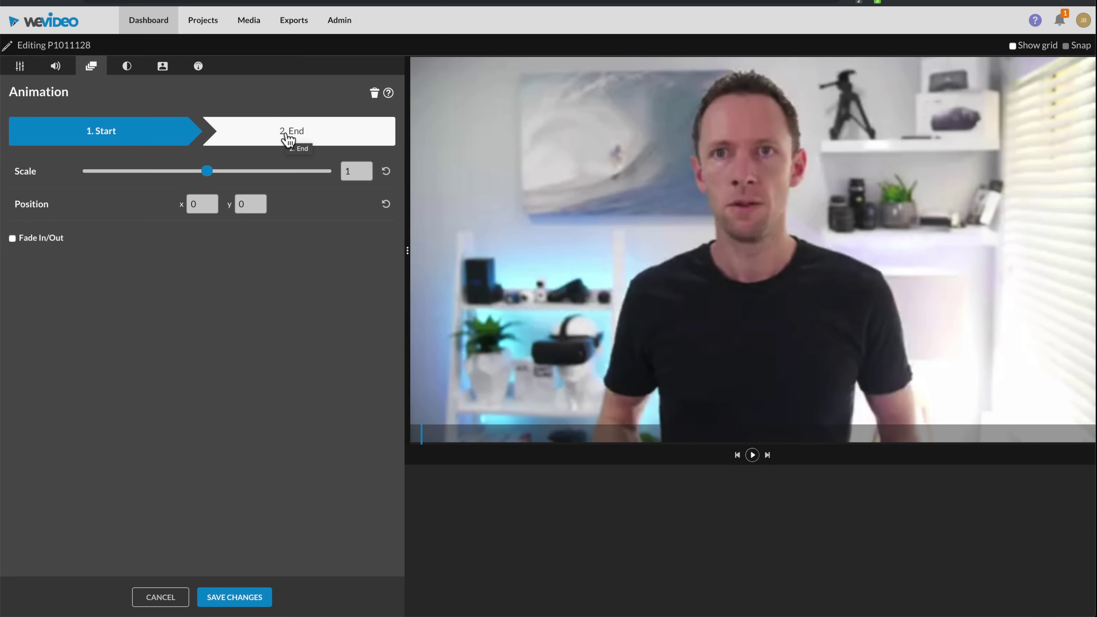
pyautogui.click(127, 66)
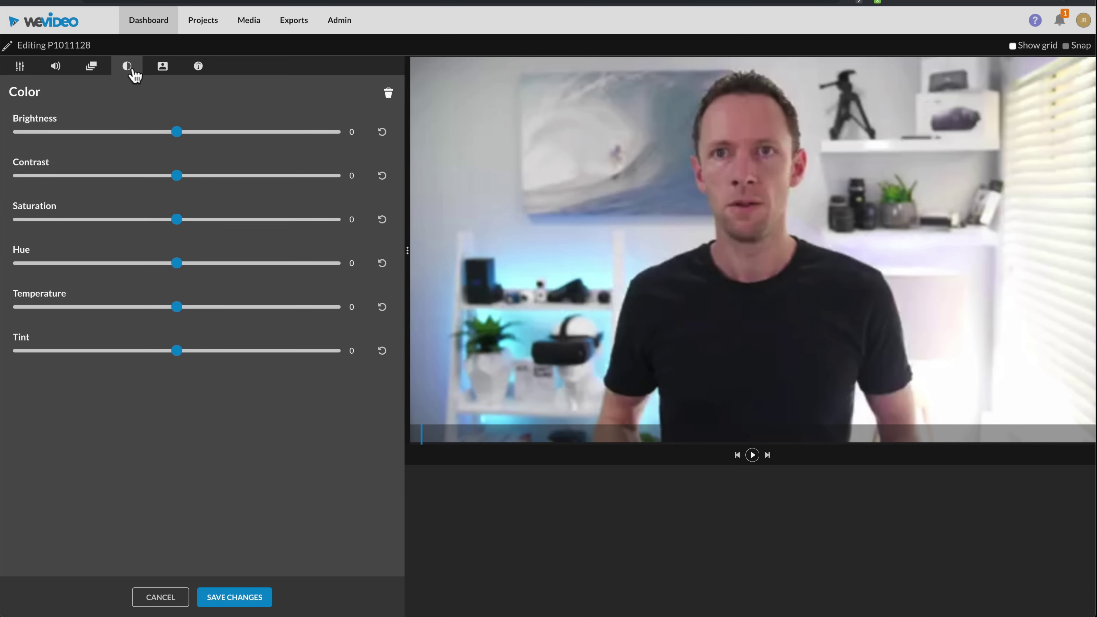
pyautogui.click(164, 70)
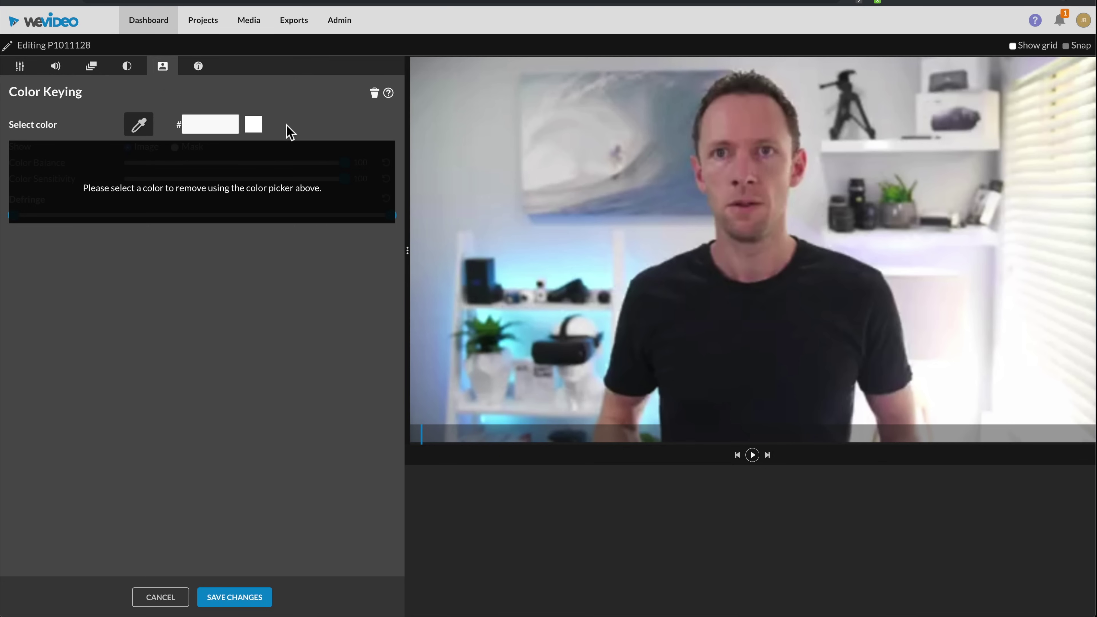
pyautogui.click(199, 67)
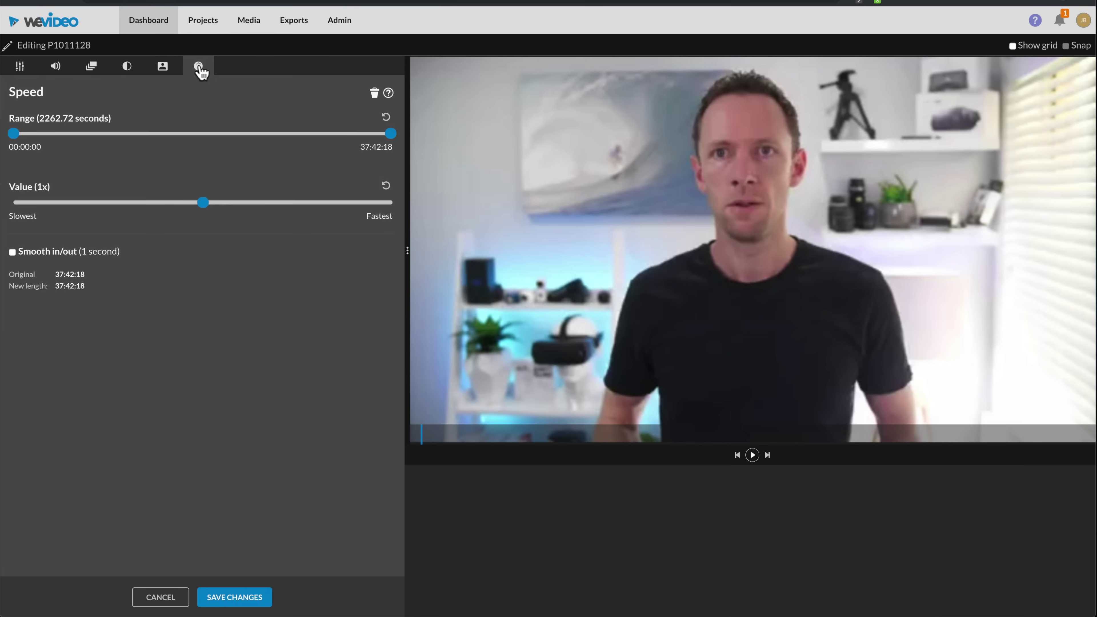
# In the clip's color settings, set Brightness to 12 and Temperature to 3.
pyautogui.click(127, 67)
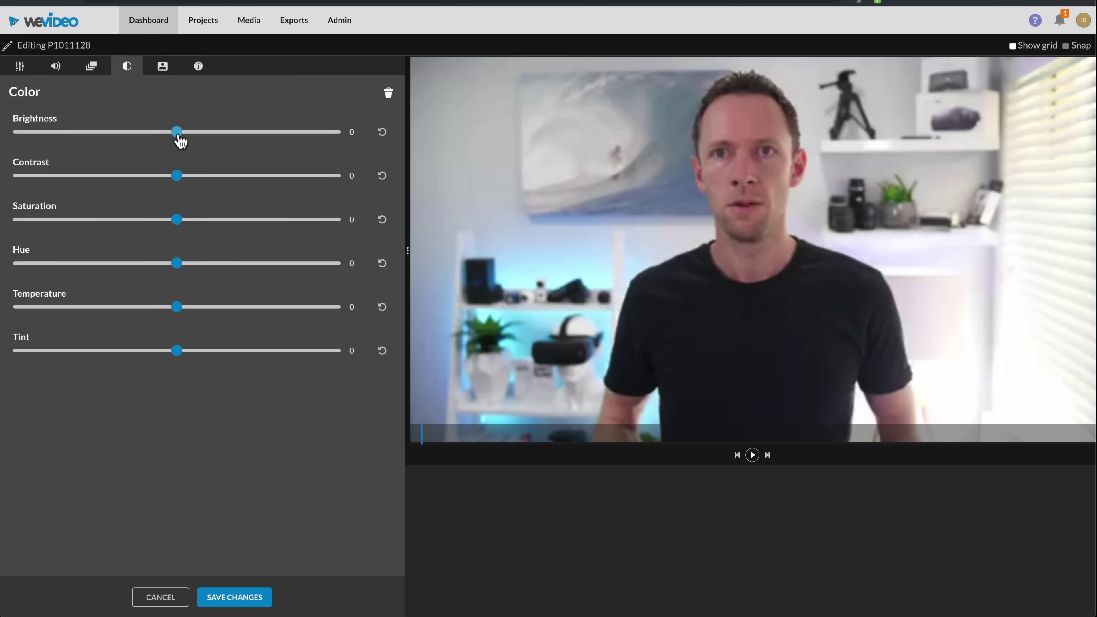
pyautogui.moveTo(180, 139); pyautogui.dragTo(199, 140)
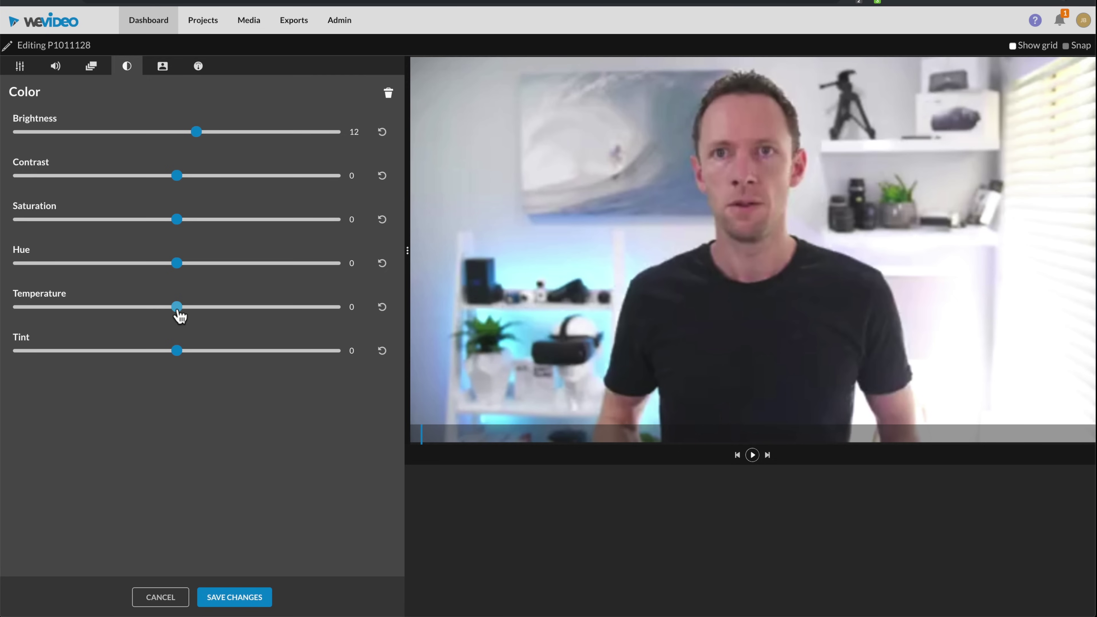
pyautogui.moveTo(176, 311)
pyautogui.mouseDown()
pyautogui.moveTo(130, 309)
pyautogui.moveTo(197, 309)
pyautogui.mouseUp()
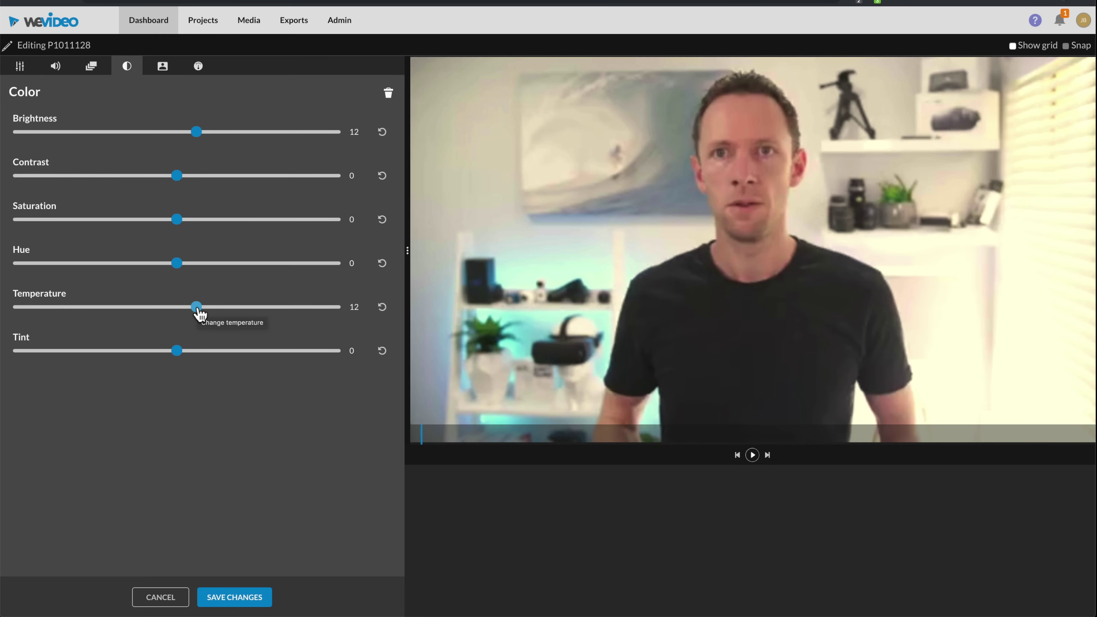
pyautogui.moveTo(198, 310); pyautogui.dragTo(181, 308)
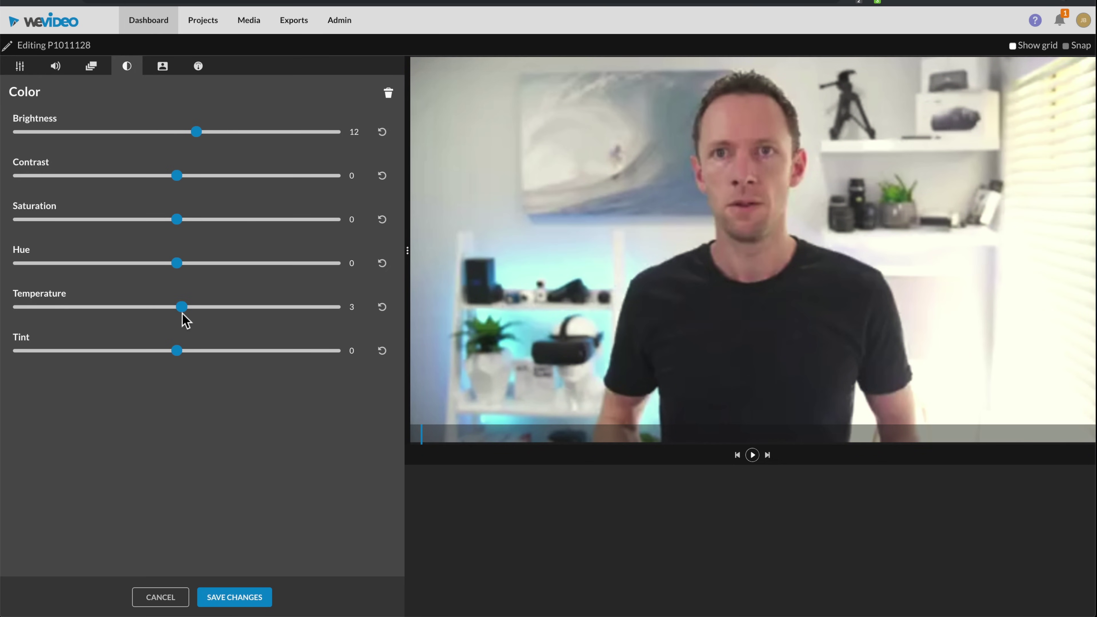
# Set the clip's Contrast to 9 and Saturation to 4 and save the color changes.
pyautogui.moveTo(176, 176); pyautogui.dragTo(1, 222)
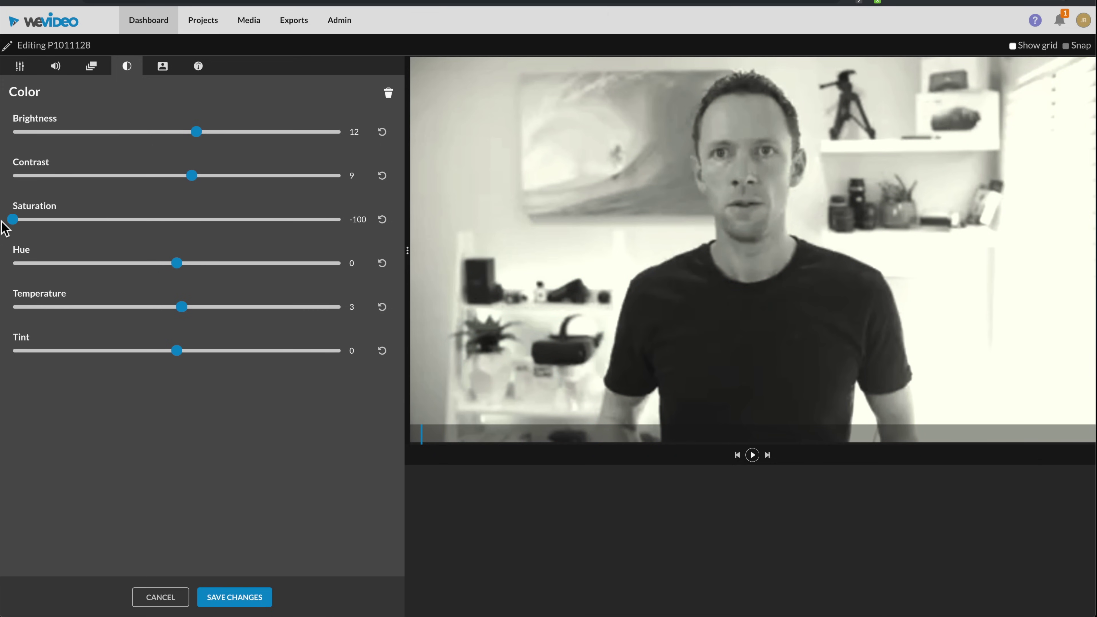
pyautogui.click(176, 221)
pyautogui.moveTo(176, 221); pyautogui.dragTo(183, 220)
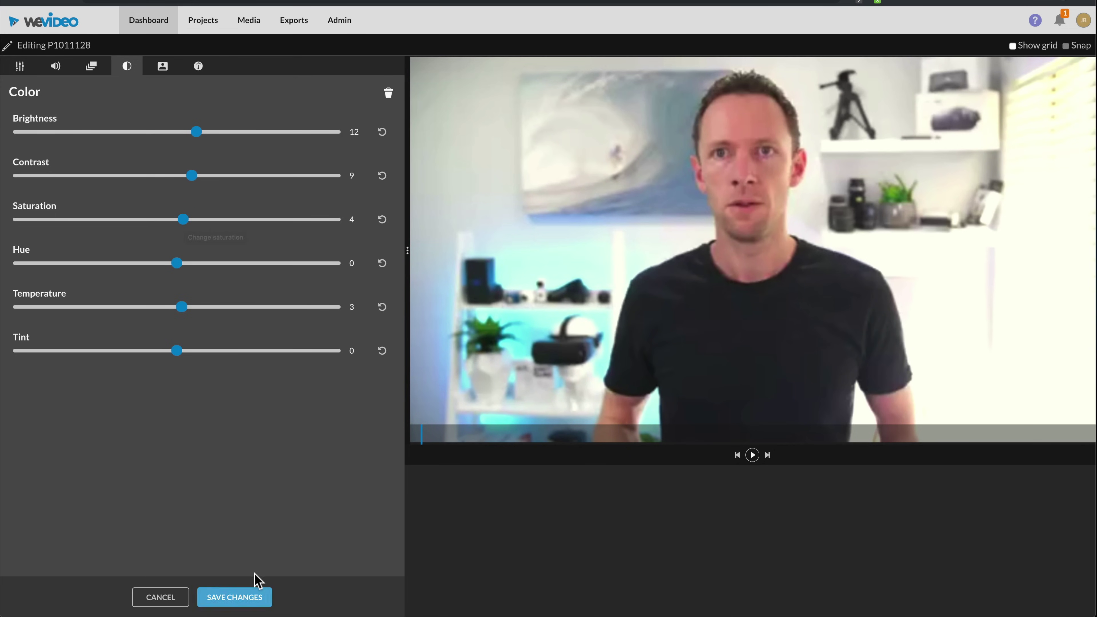
pyautogui.click(248, 601)
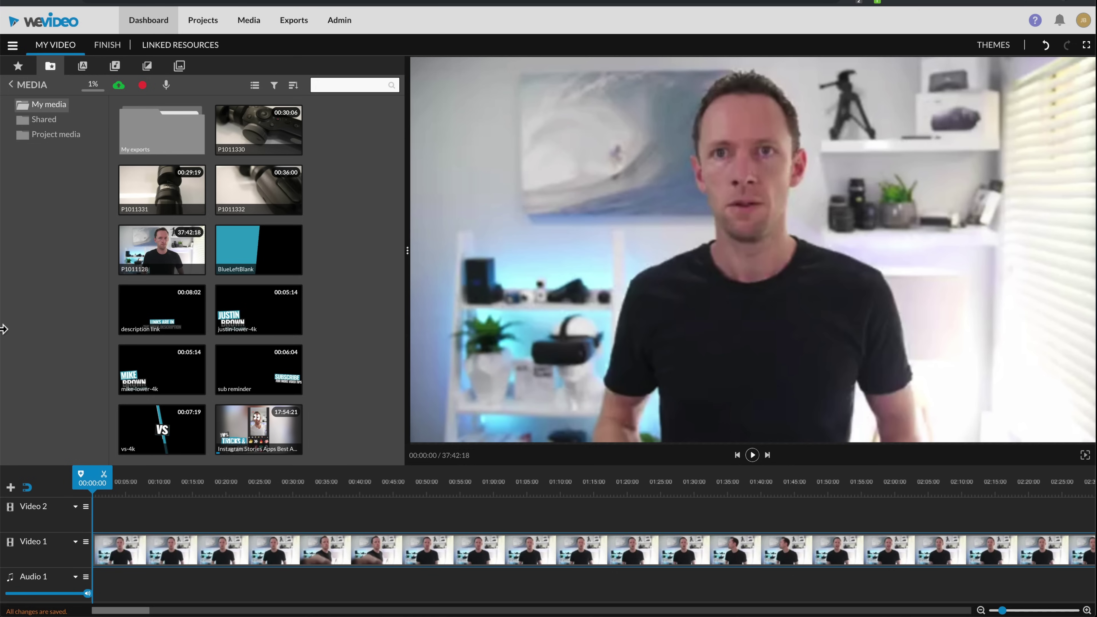
# Set the Video 1 track to its largest height to show the audio waveform.
pyautogui.moveTo(81, 545)
pyautogui.click(76, 543)
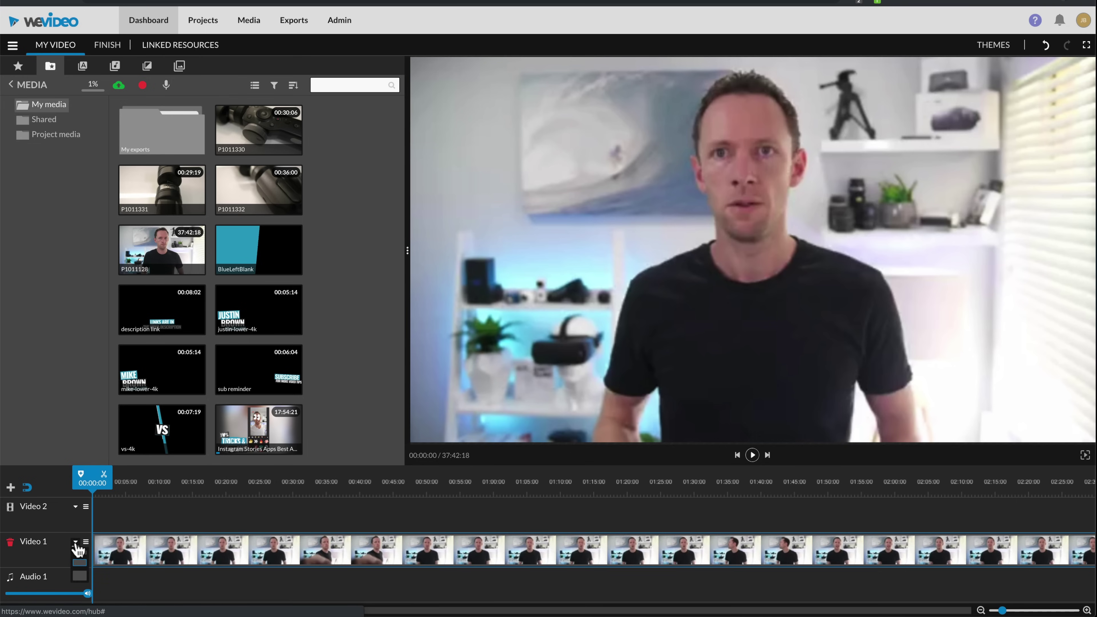
pyautogui.click(79, 577)
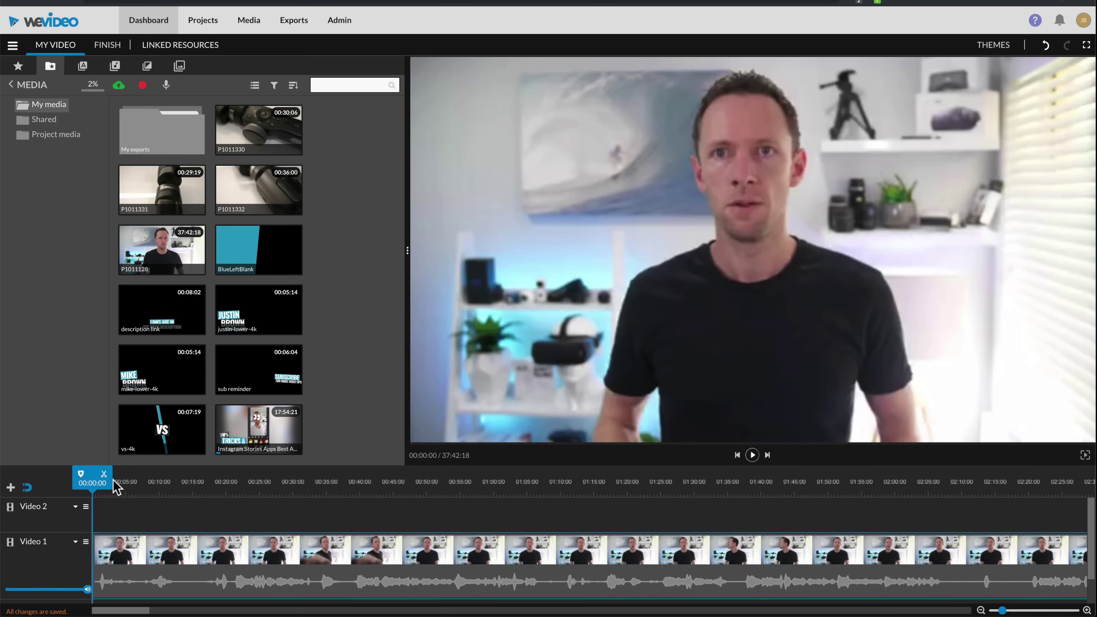
# Play the opening of the P1011128 clip and trim its start to about 00:20:21 on the timeline.
pyautogui.click(753, 455)
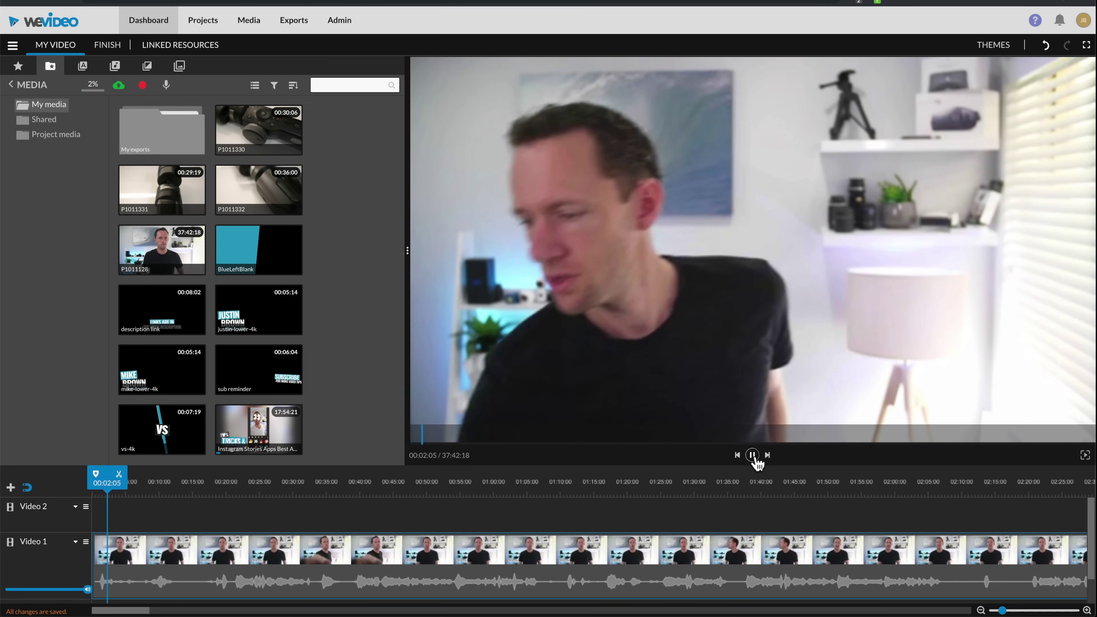
pyautogui.click(753, 455)
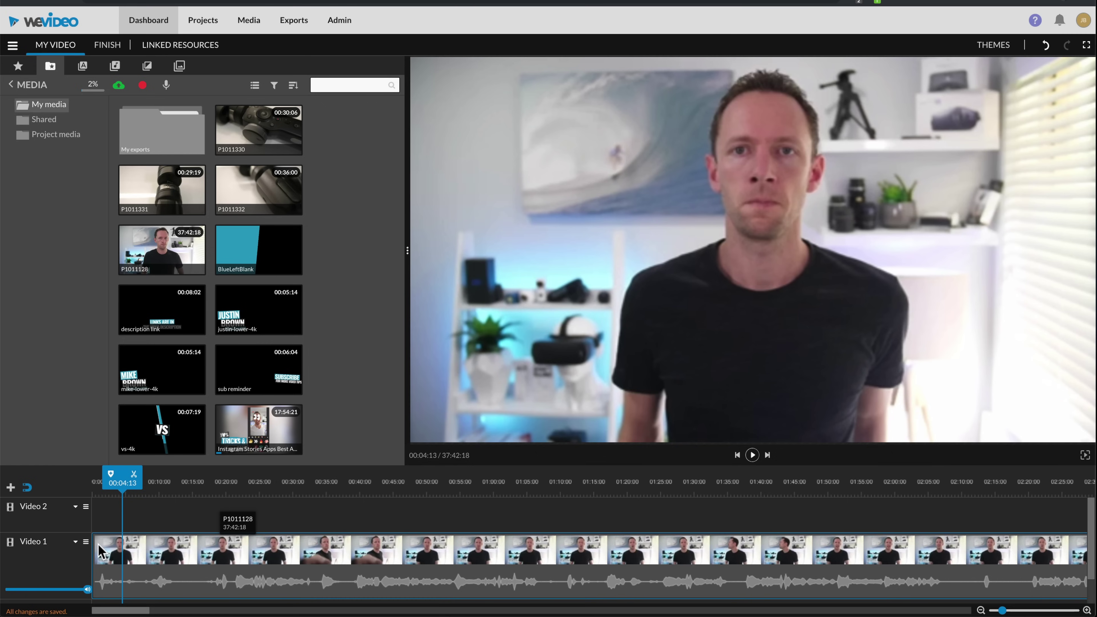
pyautogui.click(106, 552)
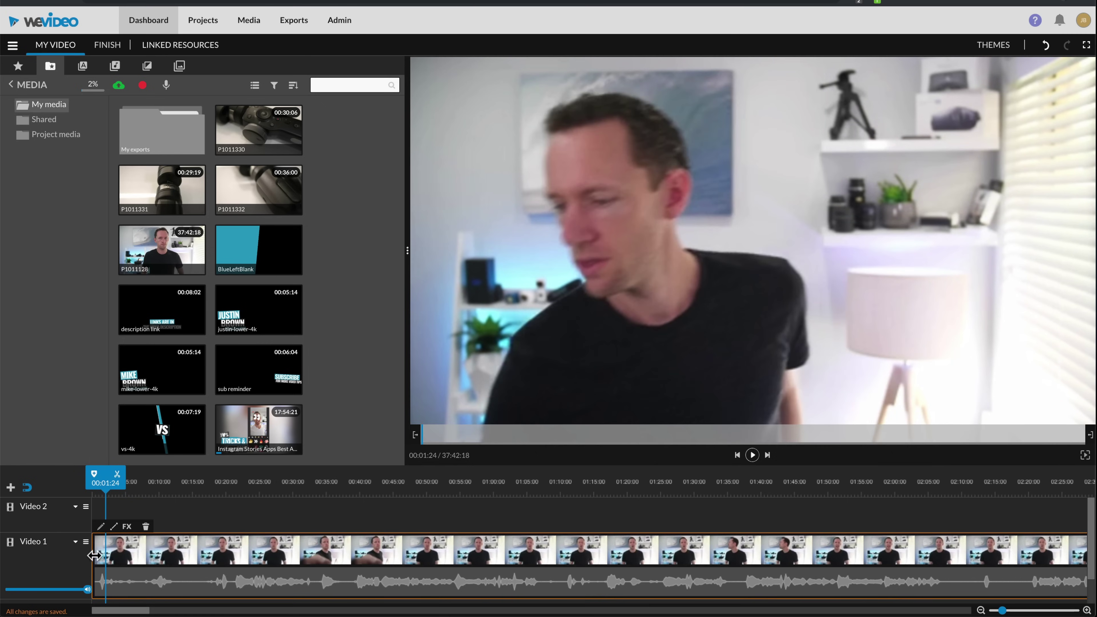
pyautogui.moveTo(92, 554); pyautogui.dragTo(232, 553)
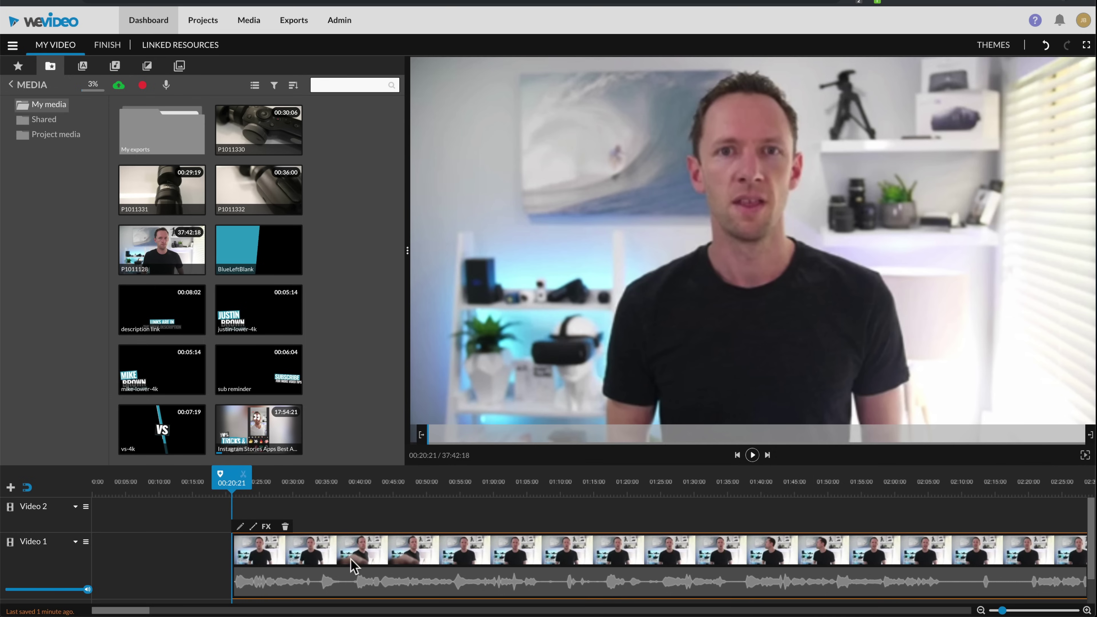
# Play the trimmed opening and move the clip to the beginning of the Video 1 track.
pyautogui.click(752, 455)
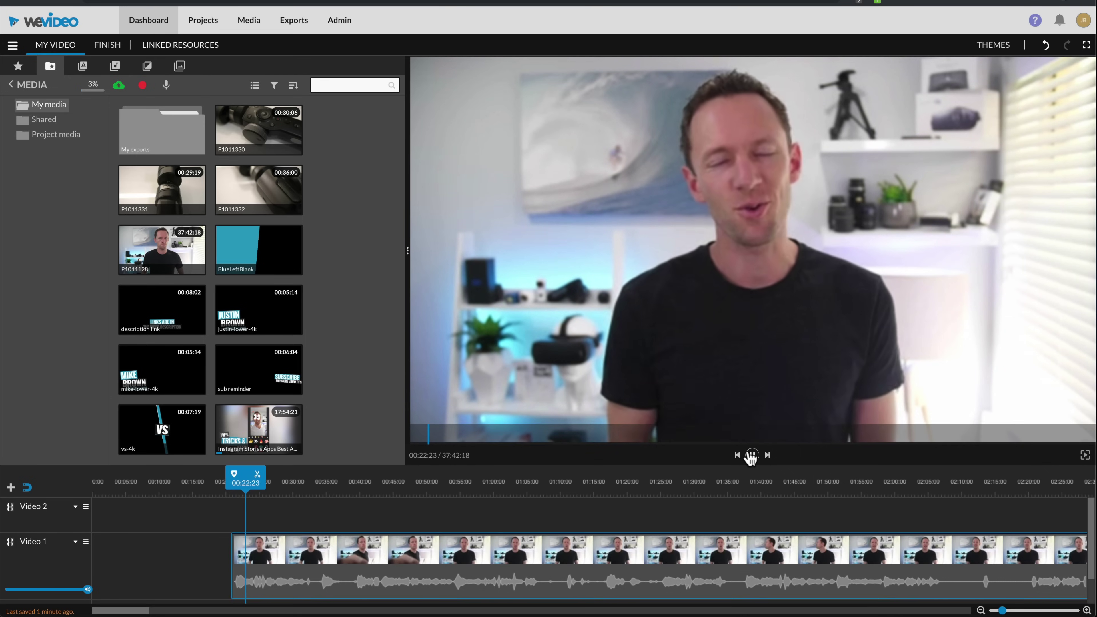
pyautogui.click(752, 455)
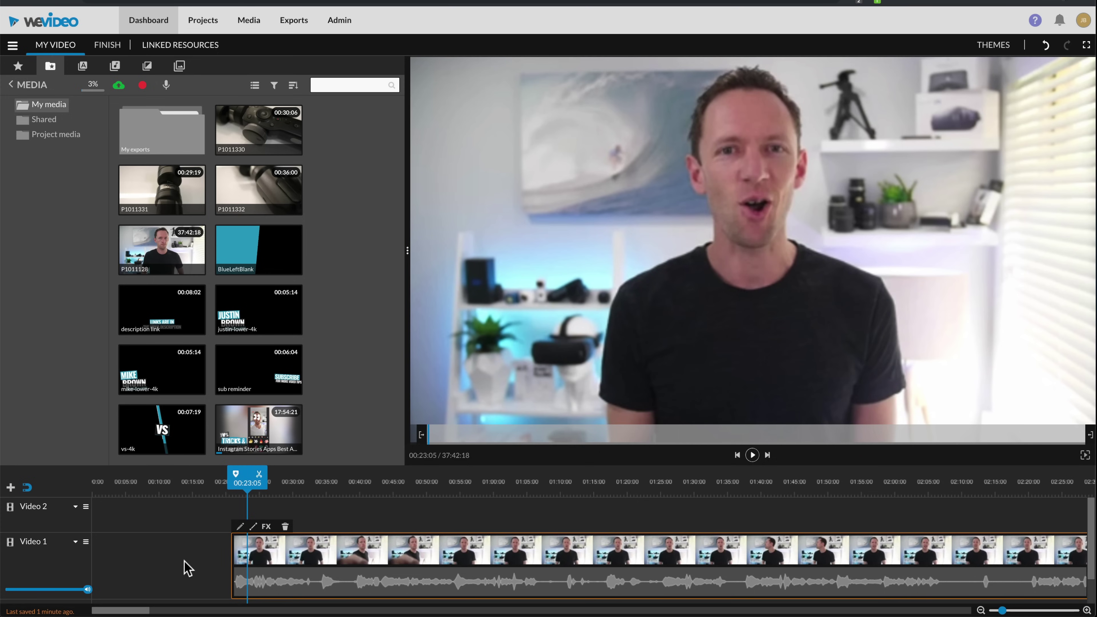
pyautogui.moveTo(370, 558); pyautogui.dragTo(218, 558)
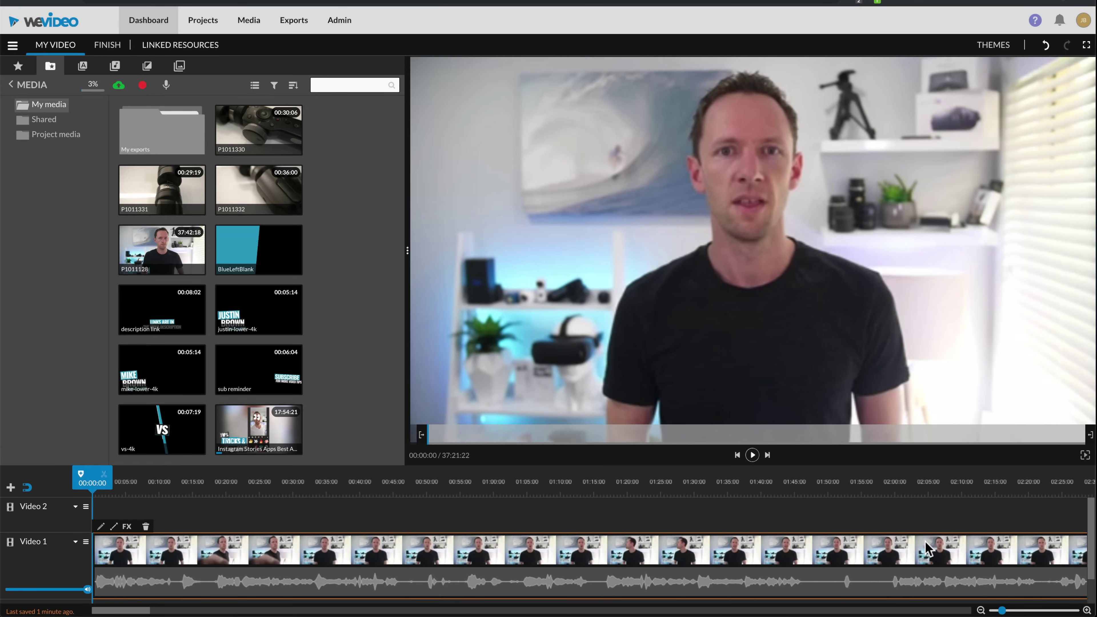
# Split the P1011128 clip on Video 1 at 03:30:03, just after the speaking stops.
pyautogui.hscroll(2, 818, 525)
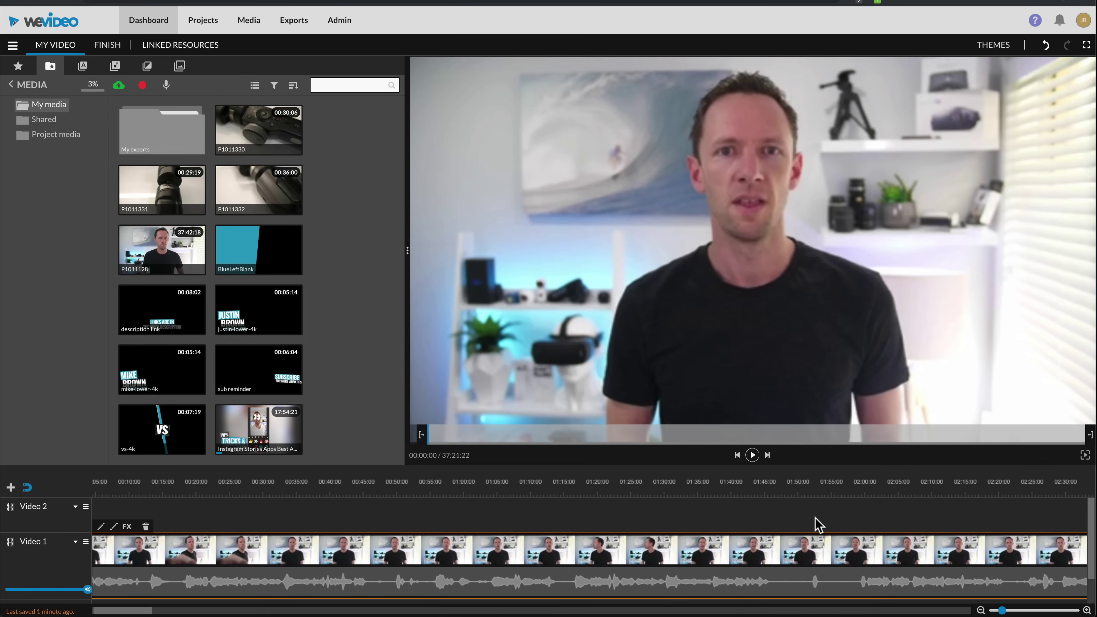
pyautogui.hscroll(15, 819, 525)
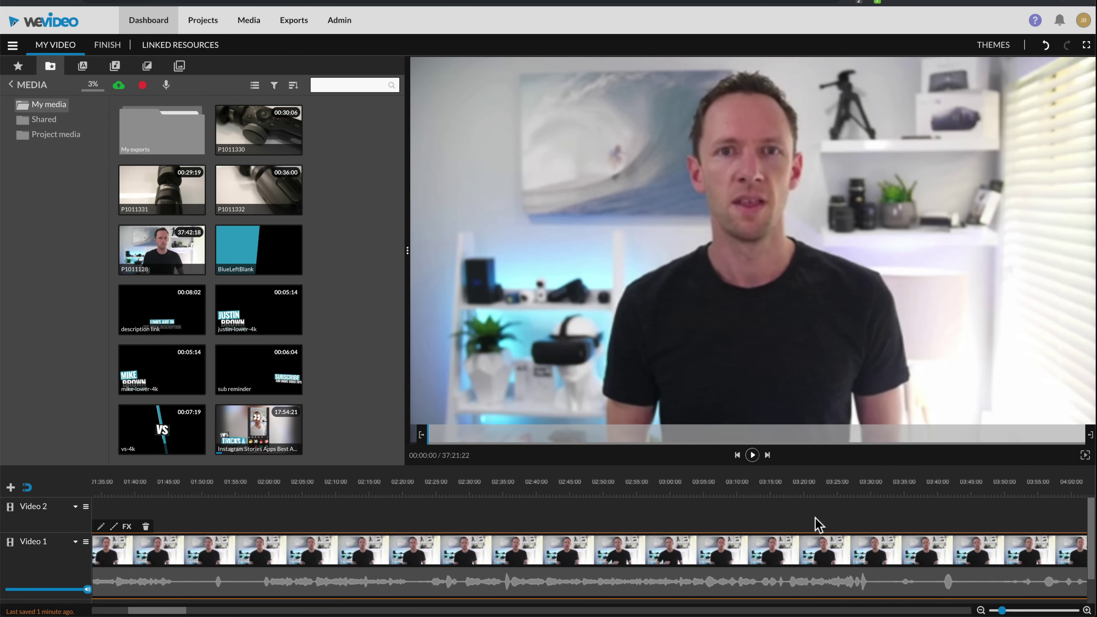
pyautogui.hscroll(3, 819, 525)
pyautogui.click(733, 487)
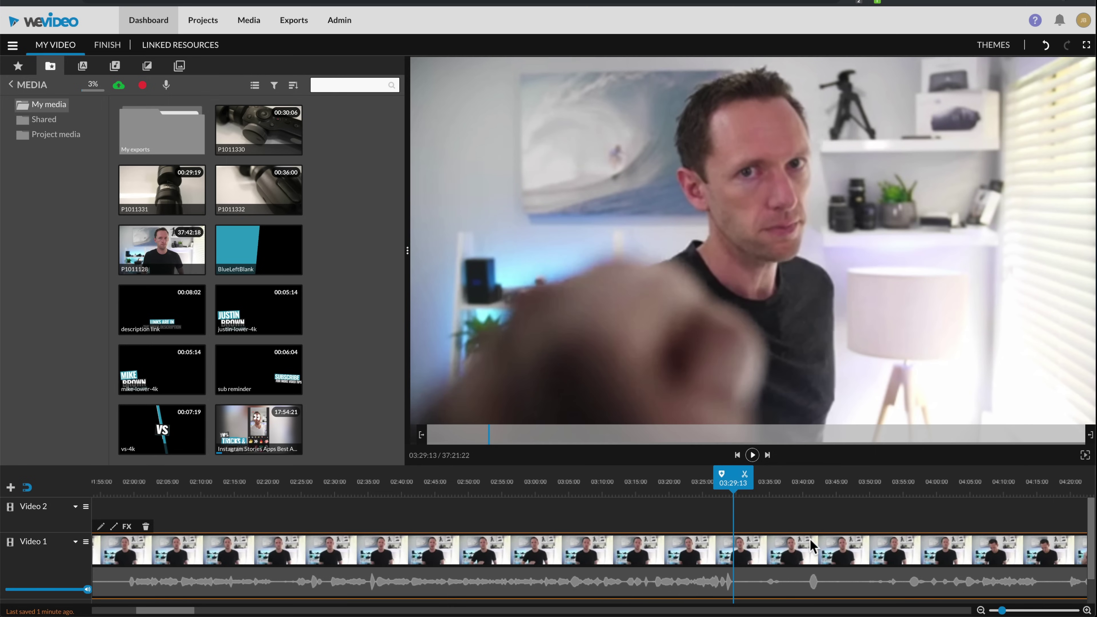
pyautogui.moveTo(733, 484)
pyautogui.mouseDown()
pyautogui.moveTo(564, 486)
pyautogui.moveTo(737, 502)
pyautogui.mouseUp()
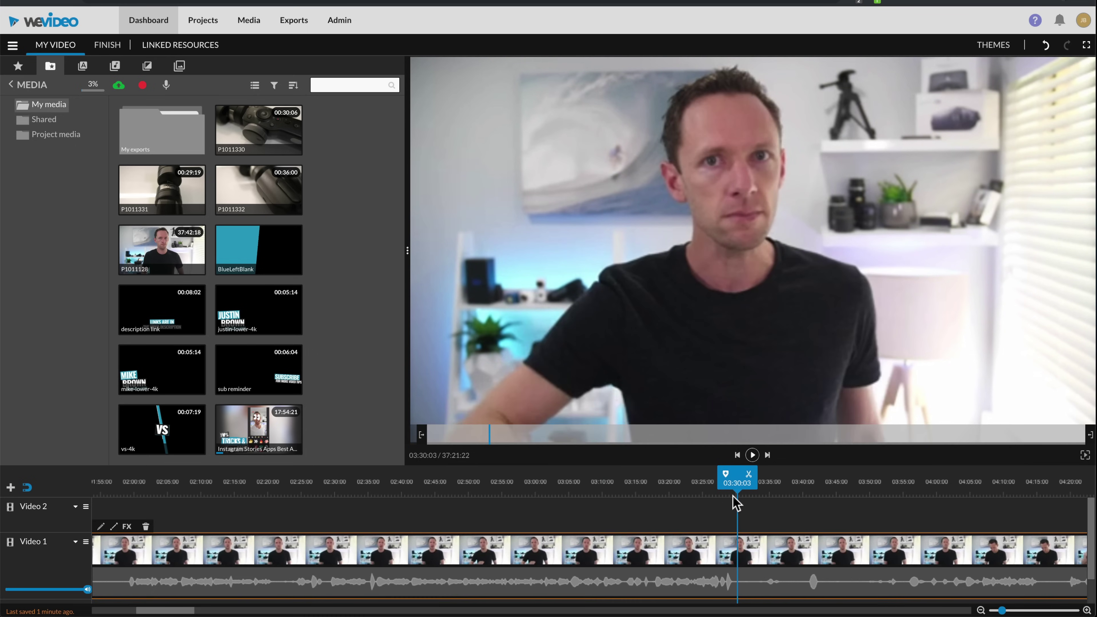
pyautogui.click(749, 476)
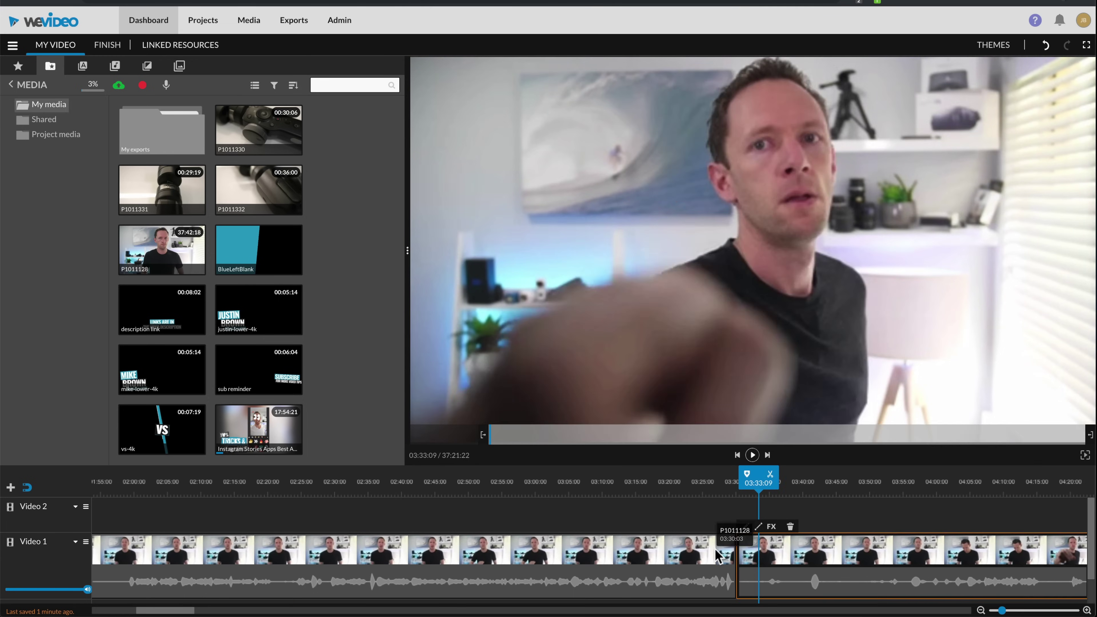
# Delete the P1011128 section after the split at 03:30:03 on Video 1.
pyautogui.click(715, 555)
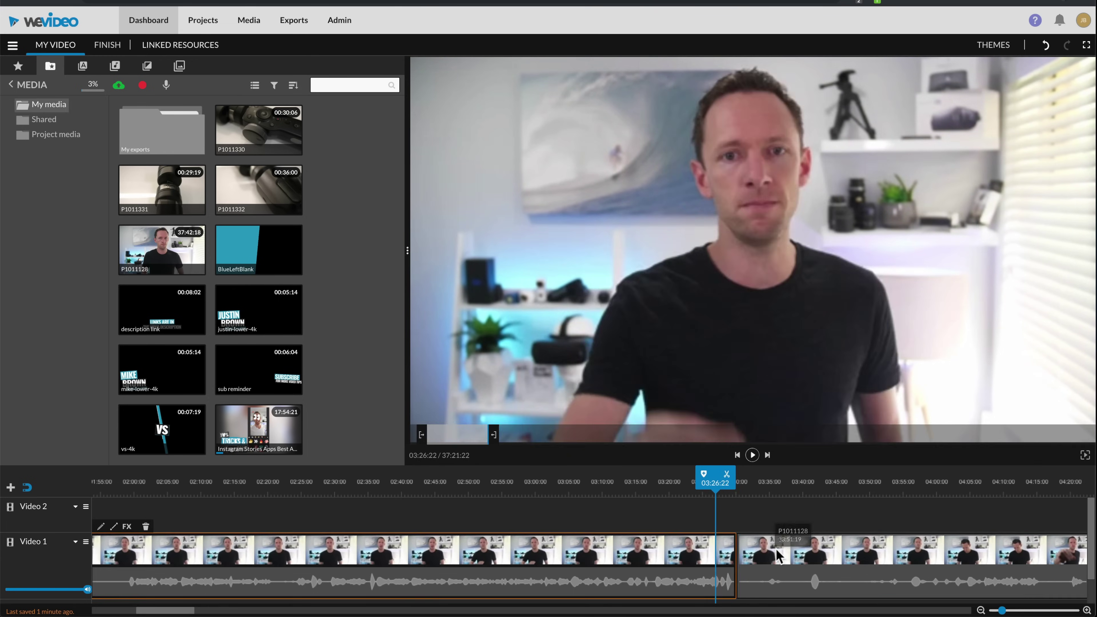
pyautogui.click(770, 552)
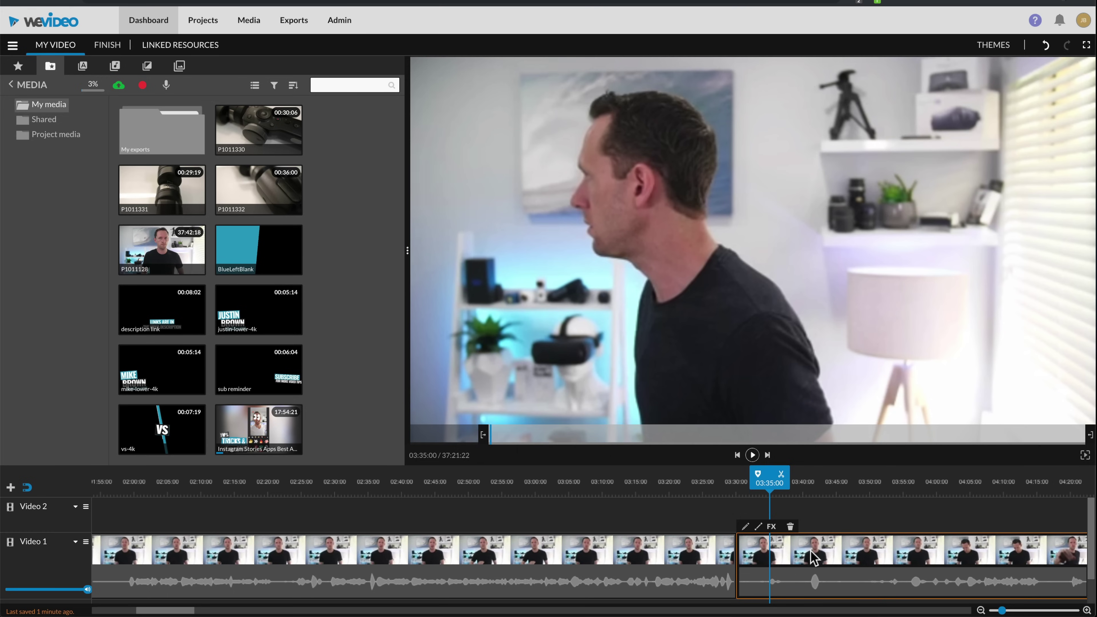
pyautogui.click(790, 527)
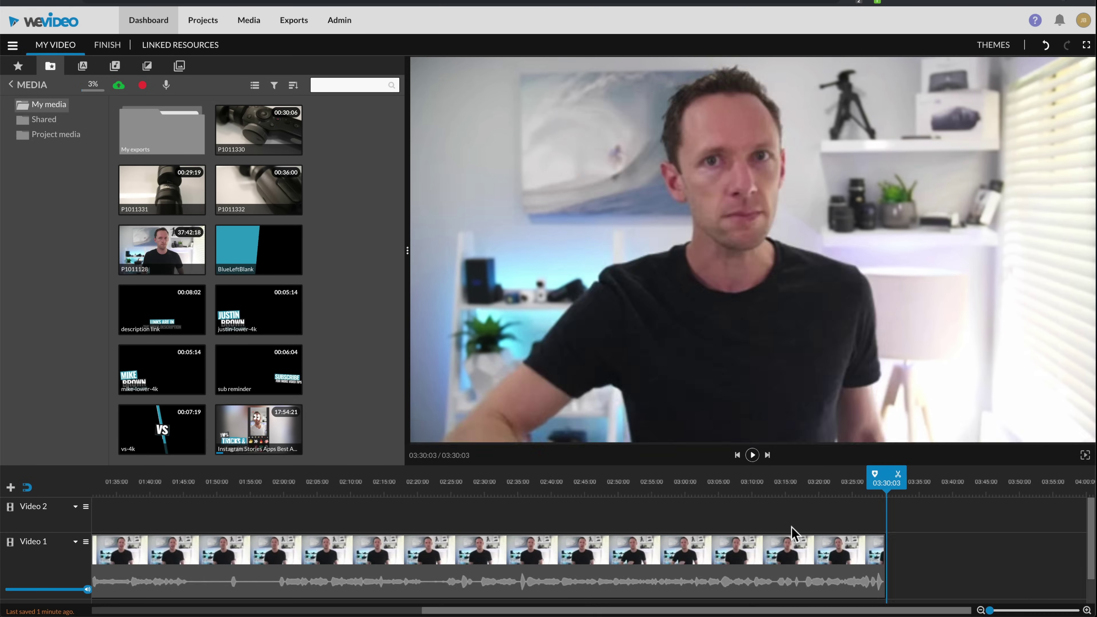
# Split the P1011128 clip at 01:45:13 and 01:59:10 on Video 1 and delete the section between the cuts.
pyautogui.hscroll(-5, 497, 547)
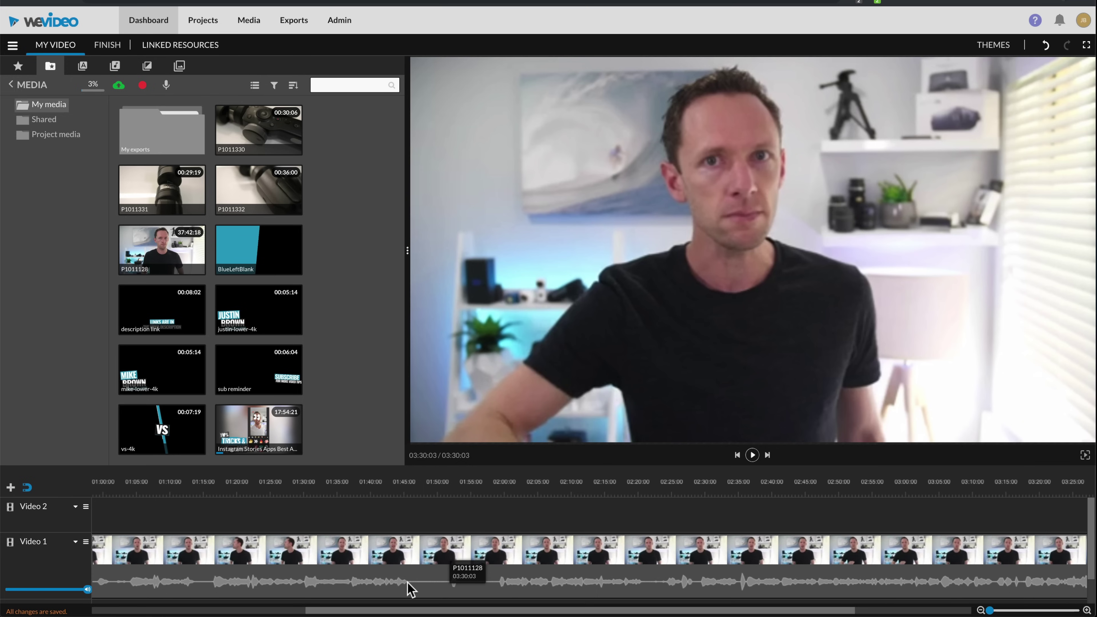
pyautogui.moveTo(404, 484)
pyautogui.mouseDown()
pyautogui.moveTo(400, 475)
pyautogui.moveTo(497, 476)
pyautogui.moveTo(409, 483)
pyautogui.mouseUp()
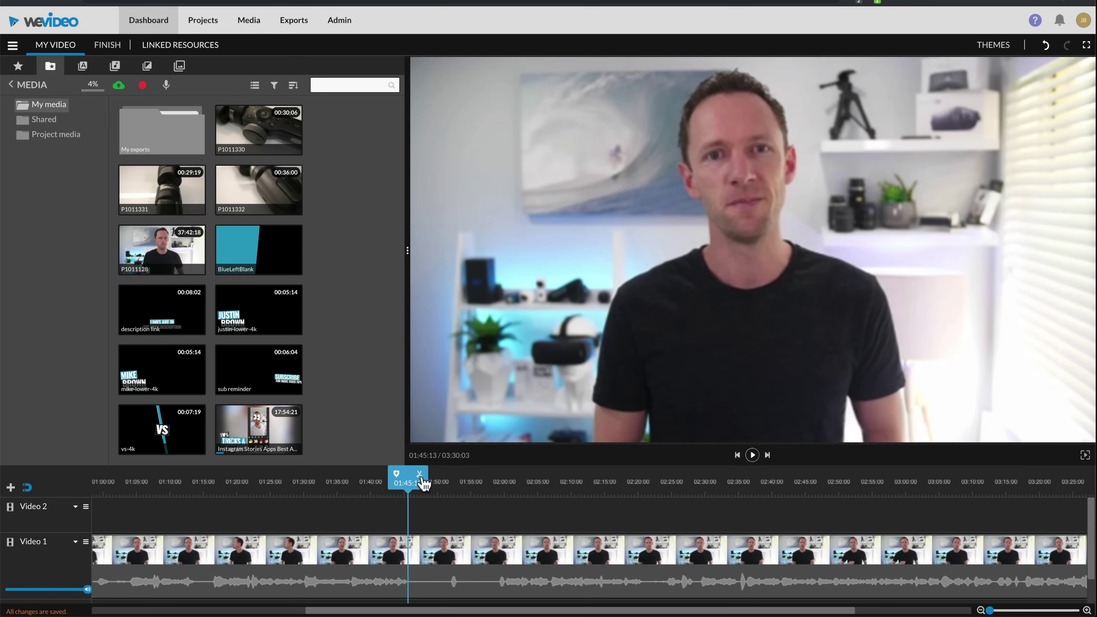
pyautogui.press('s')
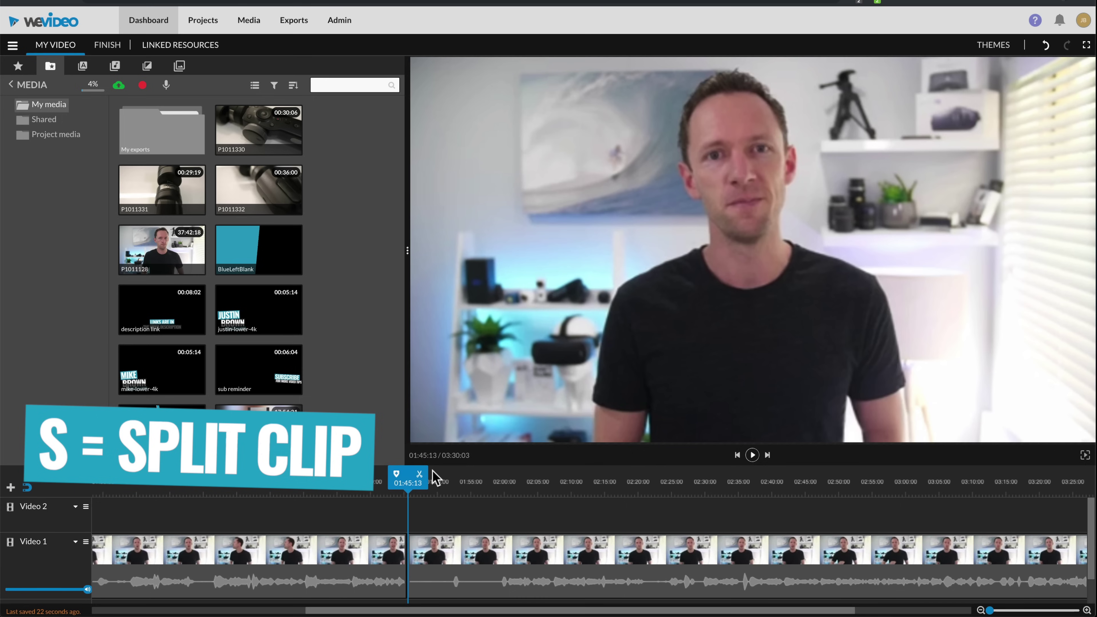
pyautogui.moveTo(413, 490); pyautogui.dragTo(501, 493)
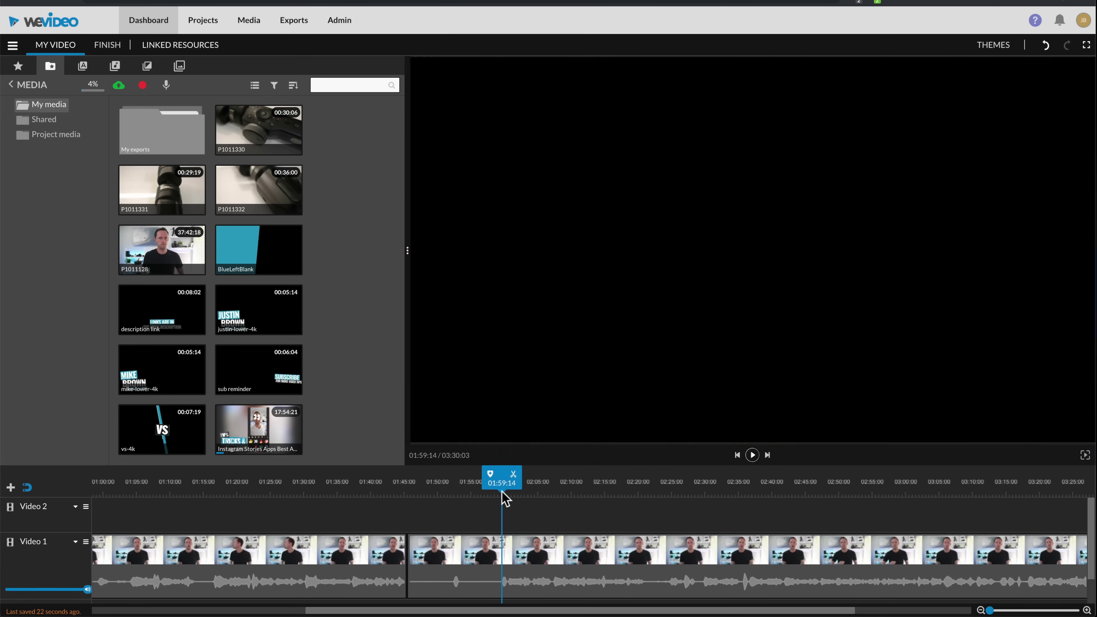
pyautogui.press('s')
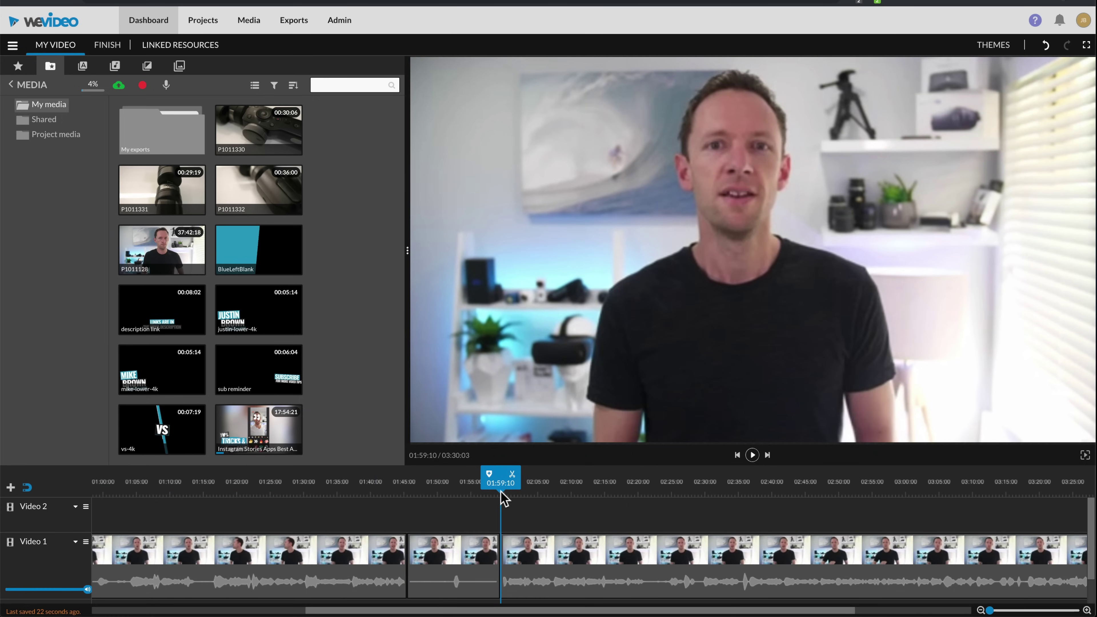
pyautogui.click(470, 545)
pyautogui.press('Delete')
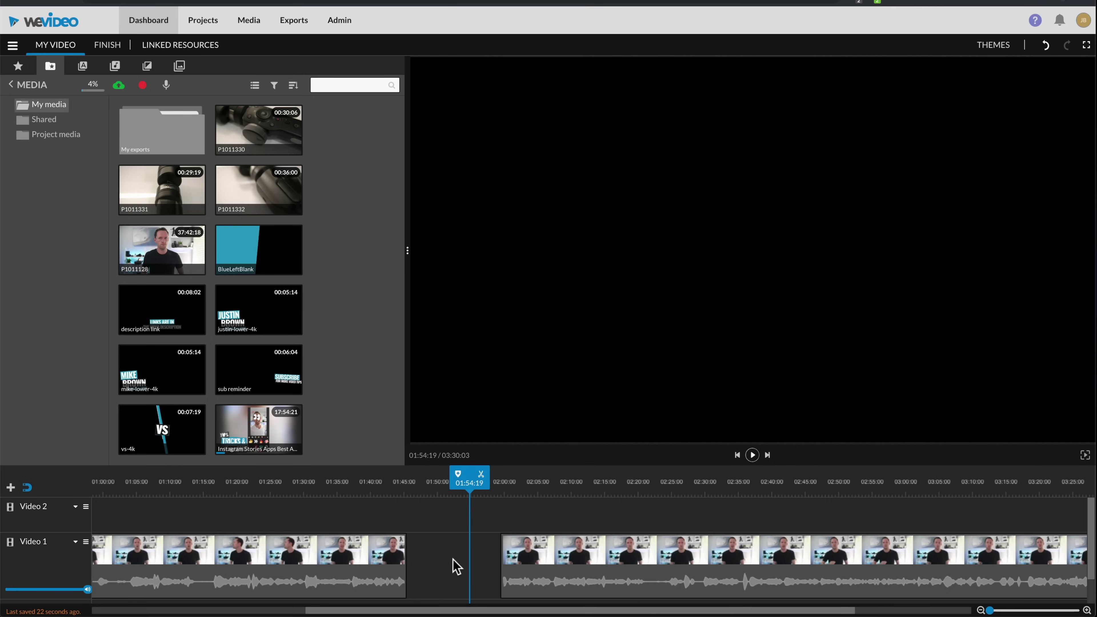
# Select both remaining P1011128 clips on Video 1 and close the gap between them.
pyautogui.moveTo(382, 523); pyautogui.dragTo(549, 565)
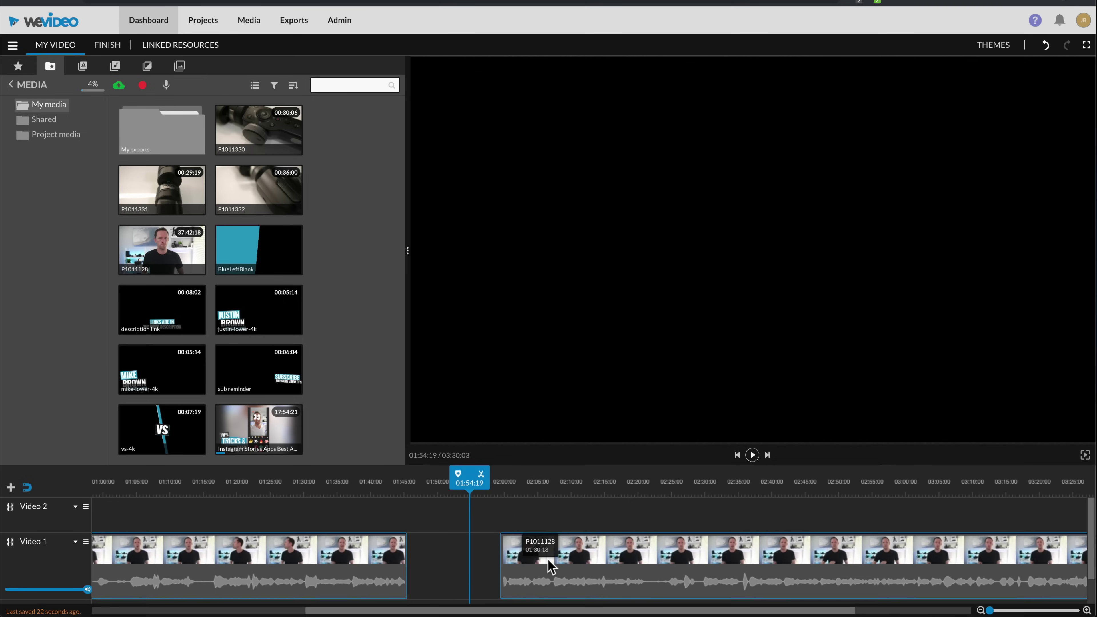
pyautogui.moveTo(373, 509); pyautogui.dragTo(561, 580)
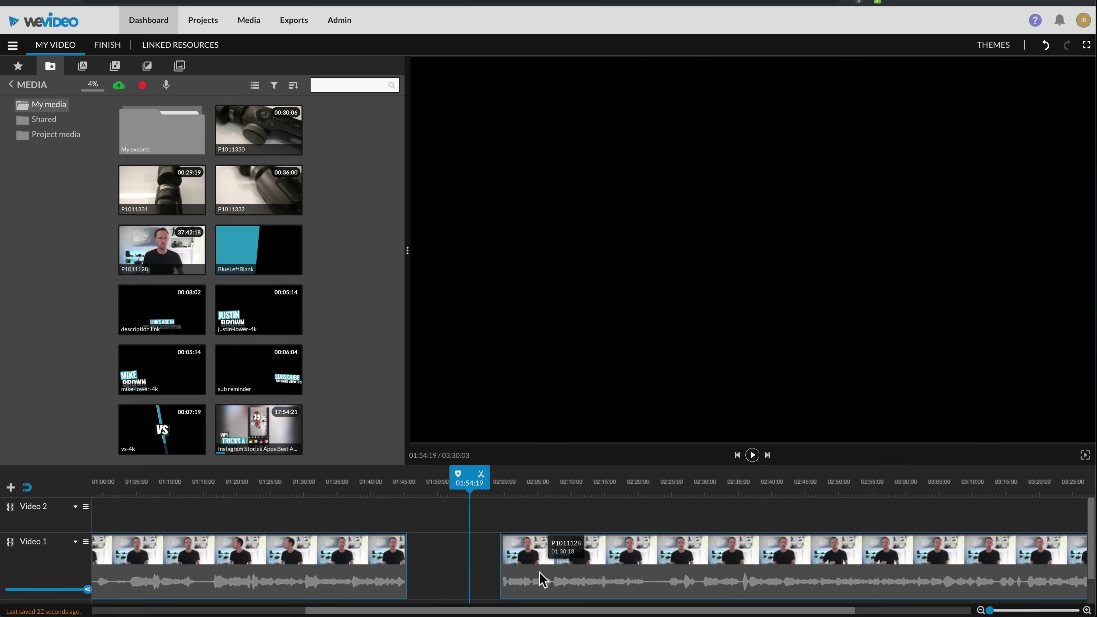
pyautogui.rightClick(546, 561)
pyautogui.click(582, 570)
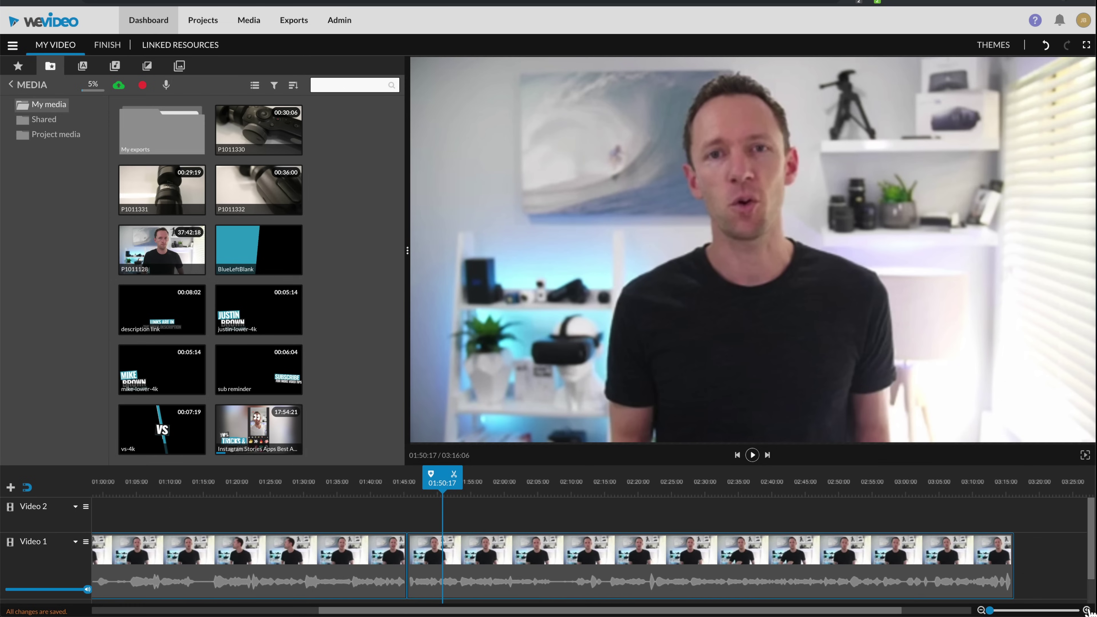
# Trim the start of the second Video 1 clip to about 02:15:05 and close the gap it leaves.
pyautogui.moveTo(991, 611); pyautogui.dragTo(988, 611)
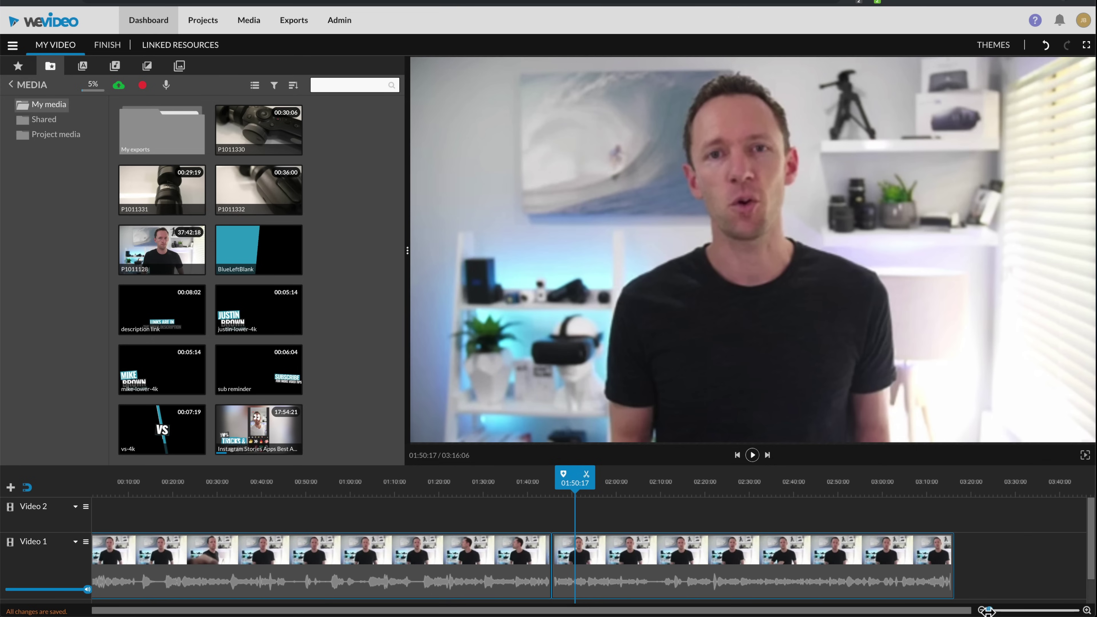
pyautogui.moveTo(583, 479); pyautogui.dragTo(645, 487)
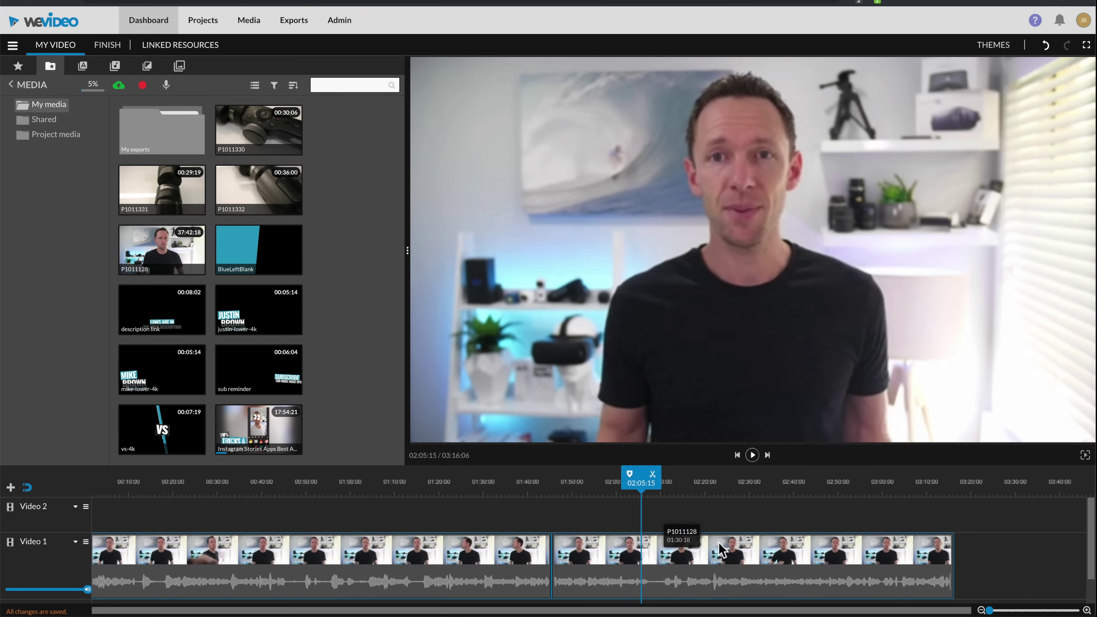
pyautogui.moveTo(643, 484); pyautogui.dragTo(687, 486)
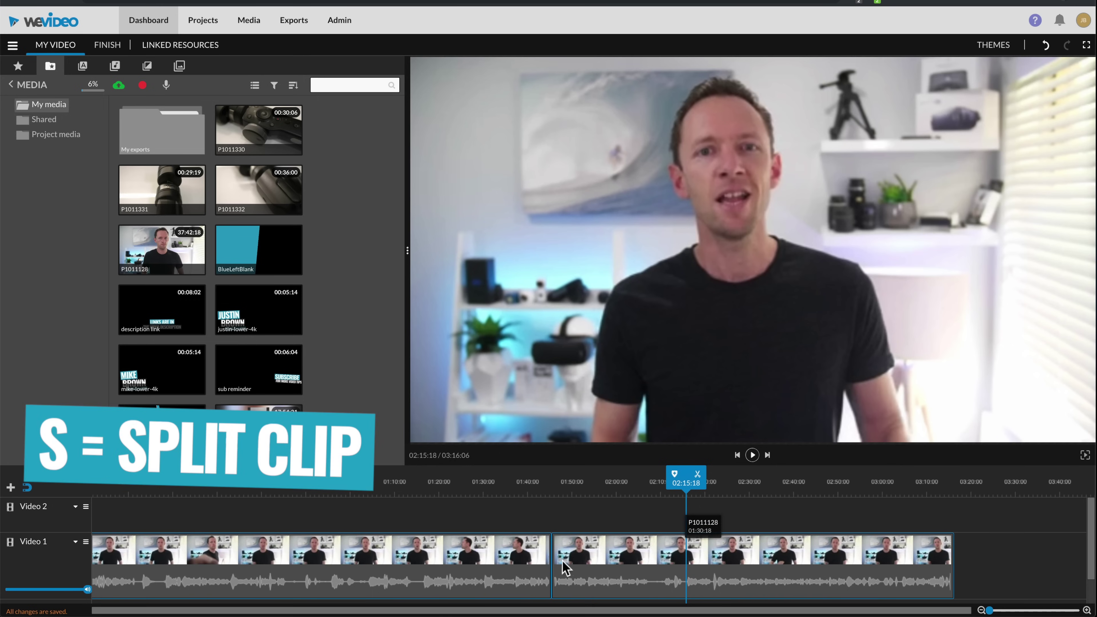
pyautogui.click(581, 562)
pyautogui.moveTo(554, 559); pyautogui.dragTo(687, 558)
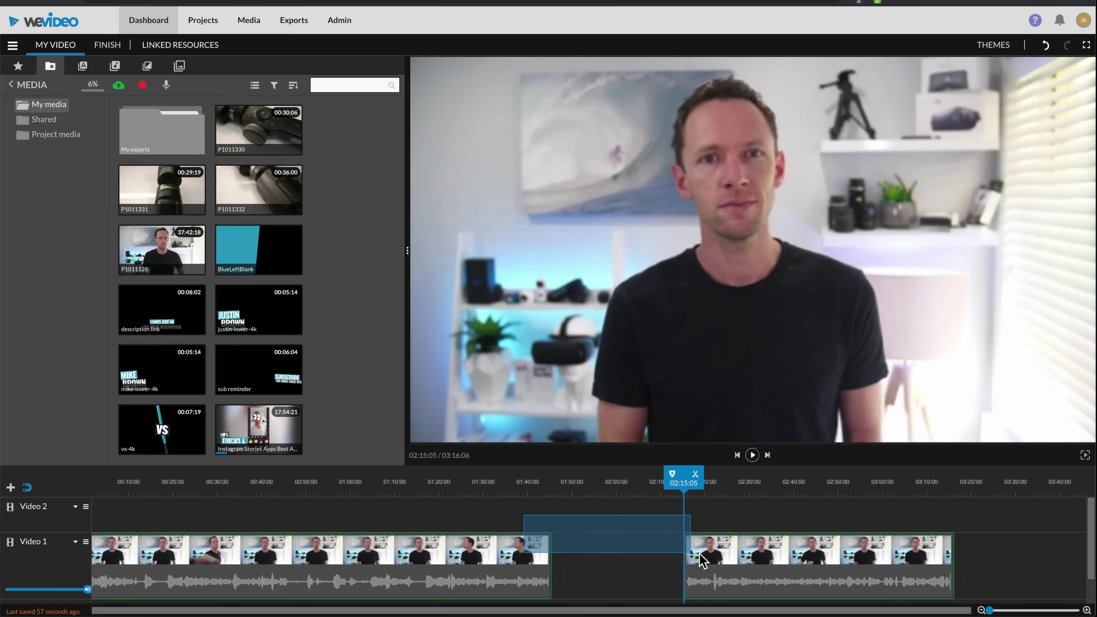
pyautogui.rightClick(705, 555)
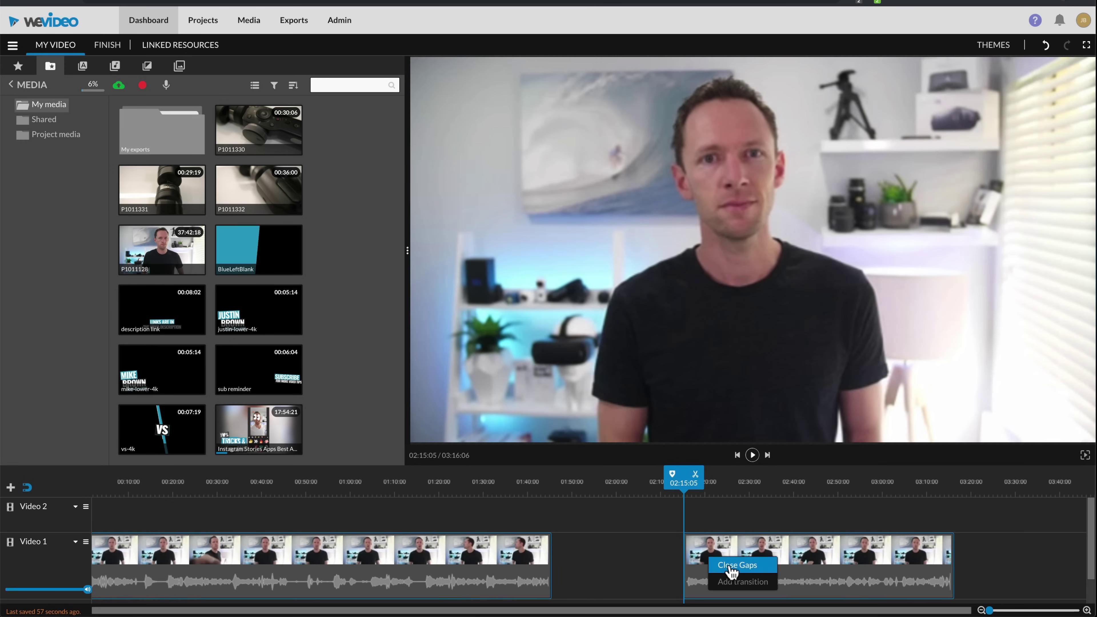
pyautogui.moveTo(718, 543); pyautogui.dragTo(585, 542)
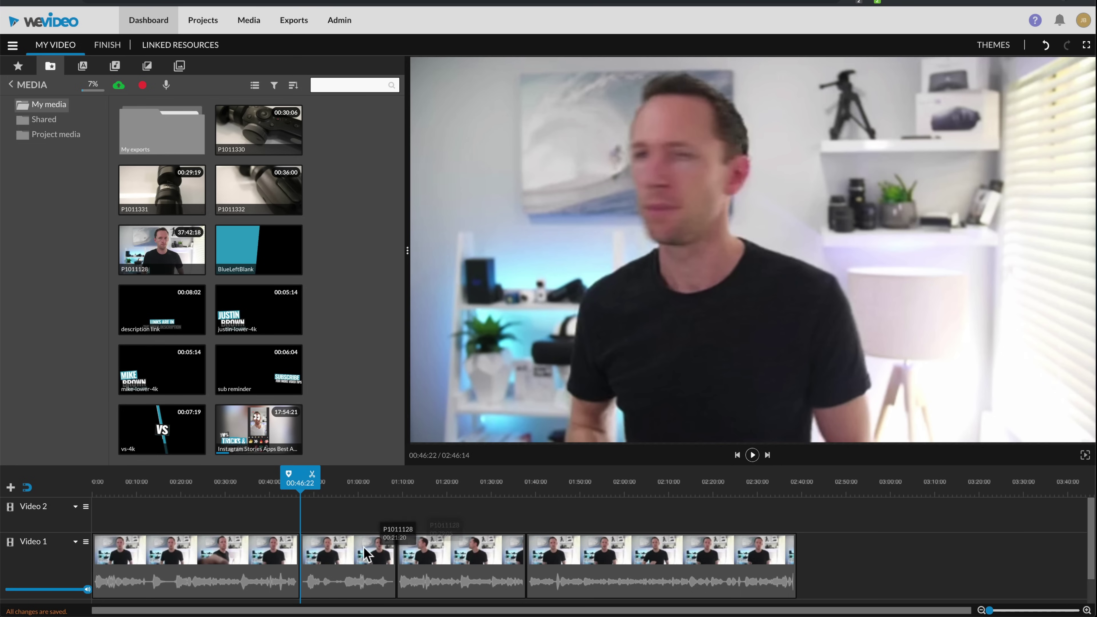
# Move the last Video 1 clip to 01:08:17, ahead of the third clip, using Insert and push.
pyautogui.moveTo(595, 559)
pyautogui.mouseDown()
pyautogui.moveTo(764, 570)
pyautogui.moveTo(591, 569)
pyautogui.mouseUp()
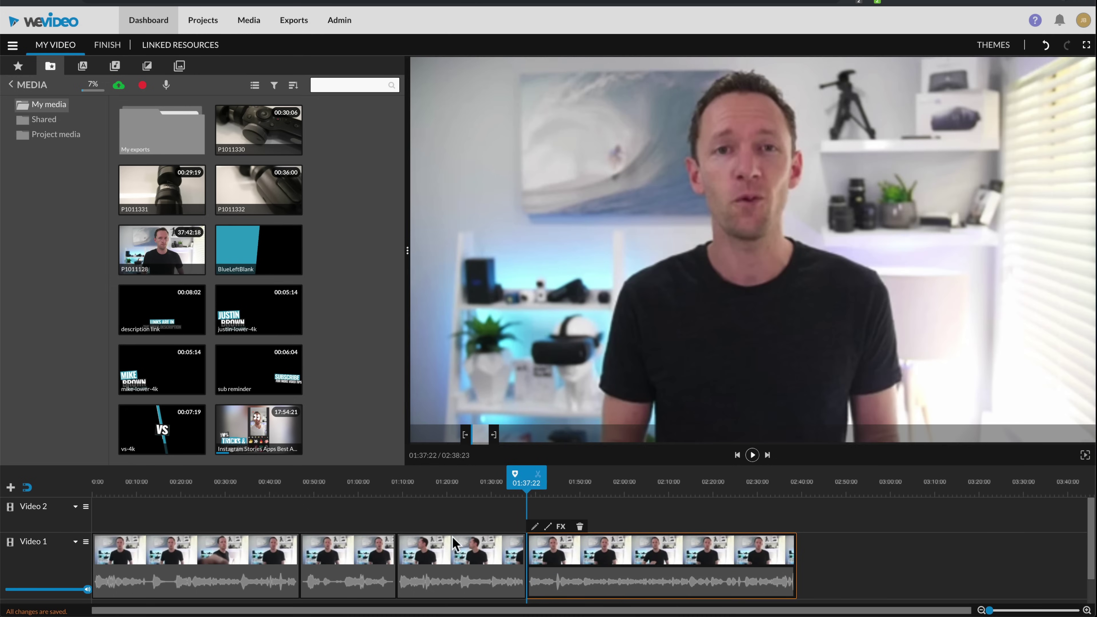
pyautogui.moveTo(587, 567); pyautogui.dragTo(460, 567)
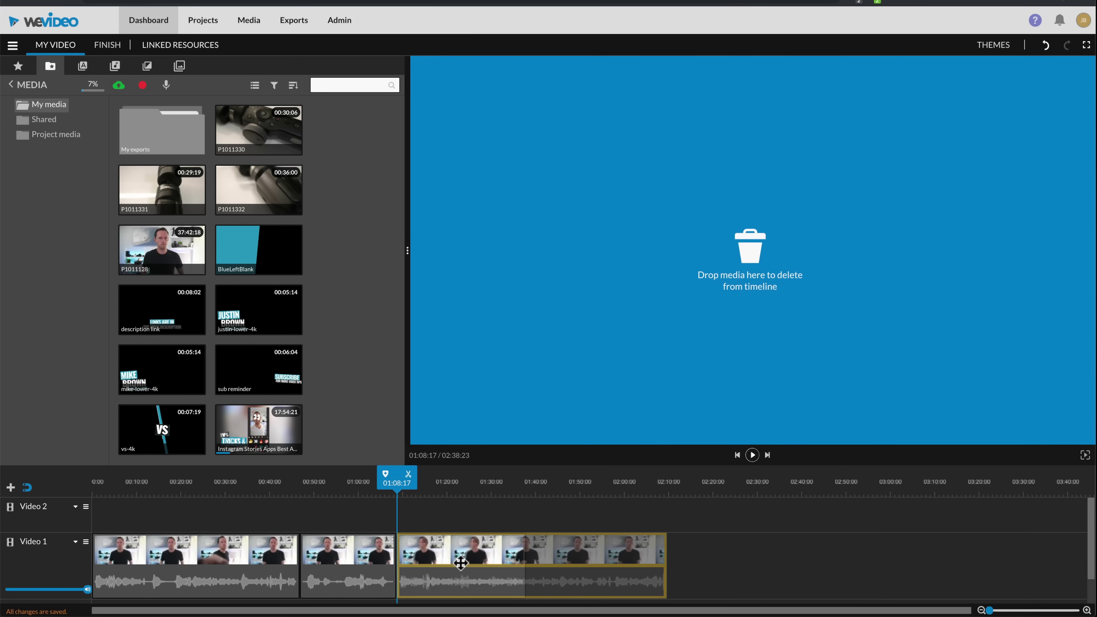
pyautogui.moveTo(460, 563); pyautogui.dragTo(462, 567)
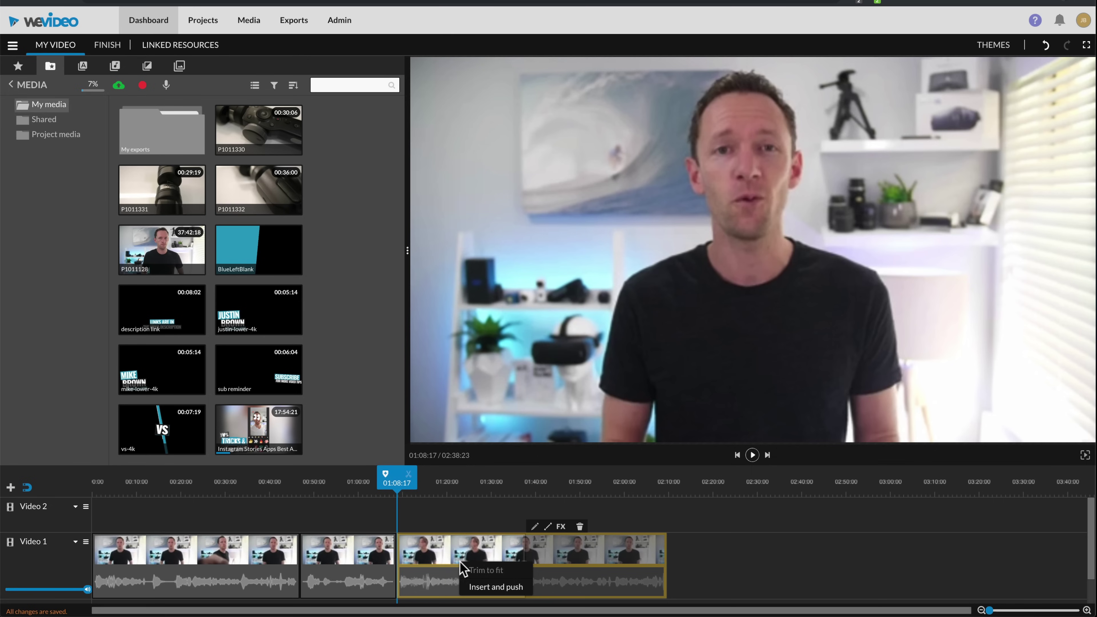
pyautogui.click(492, 587)
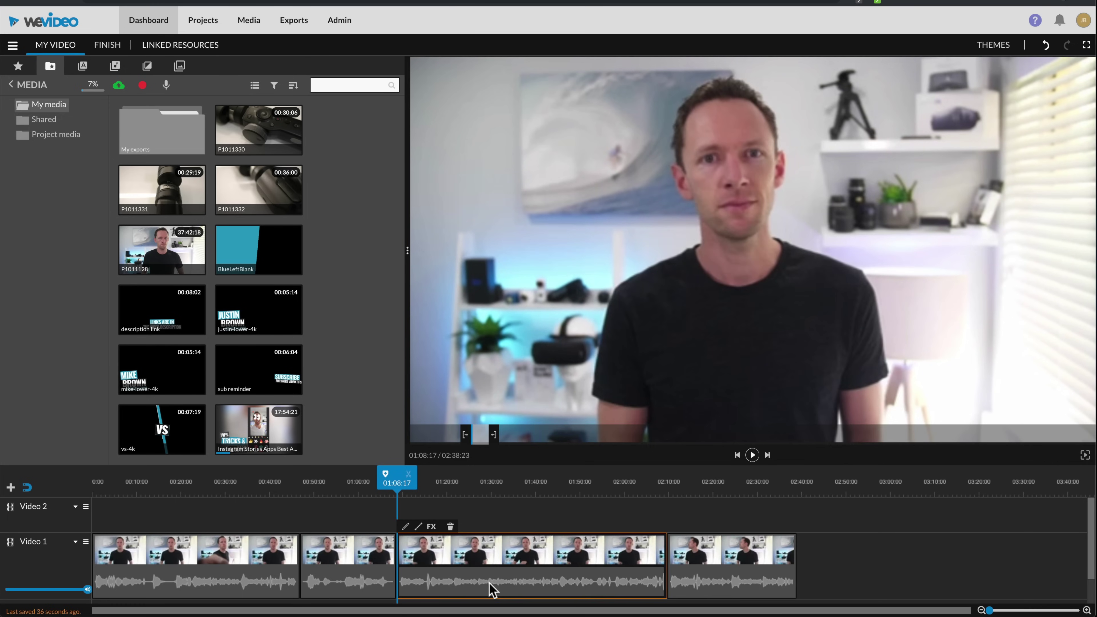
pyautogui.click(594, 531)
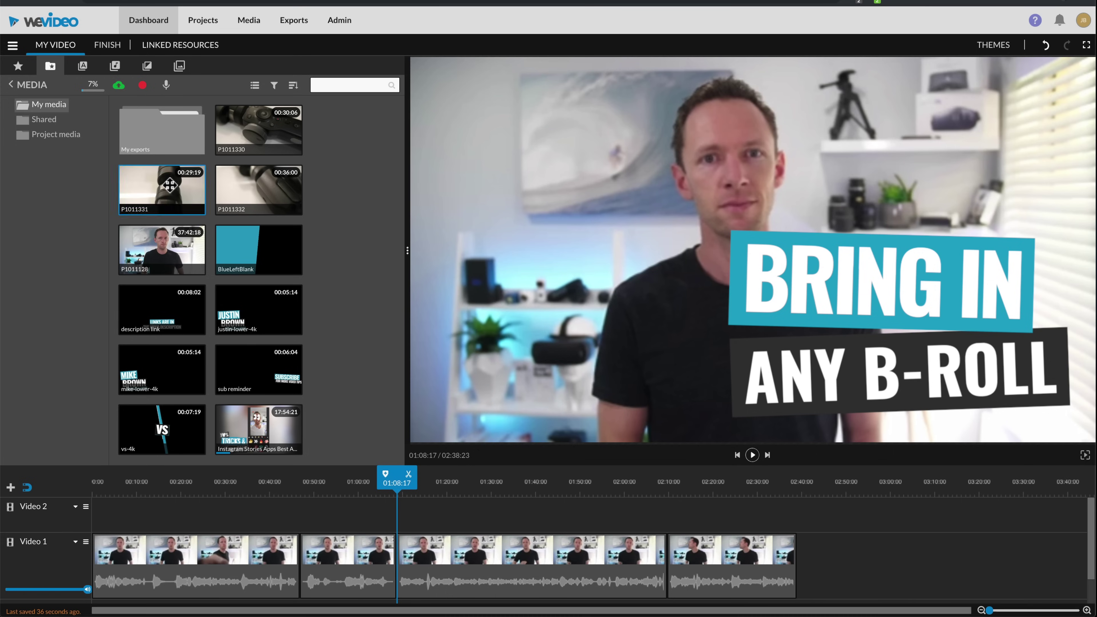
# Preview the B-roll clip P1011330 and place it on Video 2 starting at about 00:34.
pyautogui.click(258, 137)
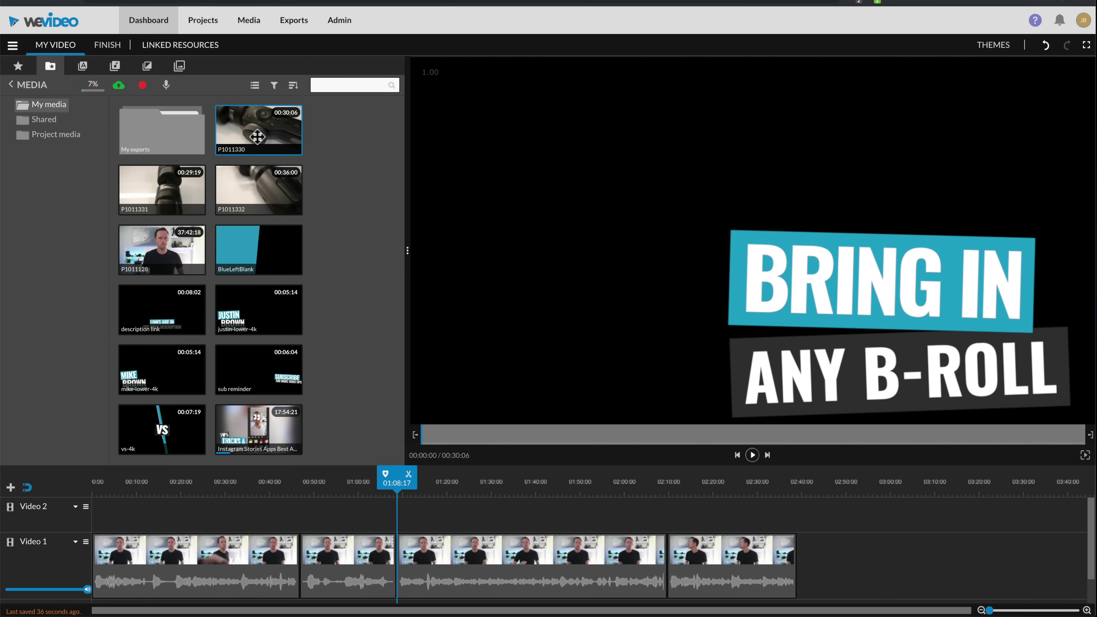
pyautogui.moveTo(258, 126); pyautogui.dragTo(243, 489)
pyautogui.click(240, 489)
# Split the P1011330 B-roll on Video 2 at 00:48:10 and delete its second part.
pyautogui.moveTo(243, 489); pyautogui.dragTo(307, 490)
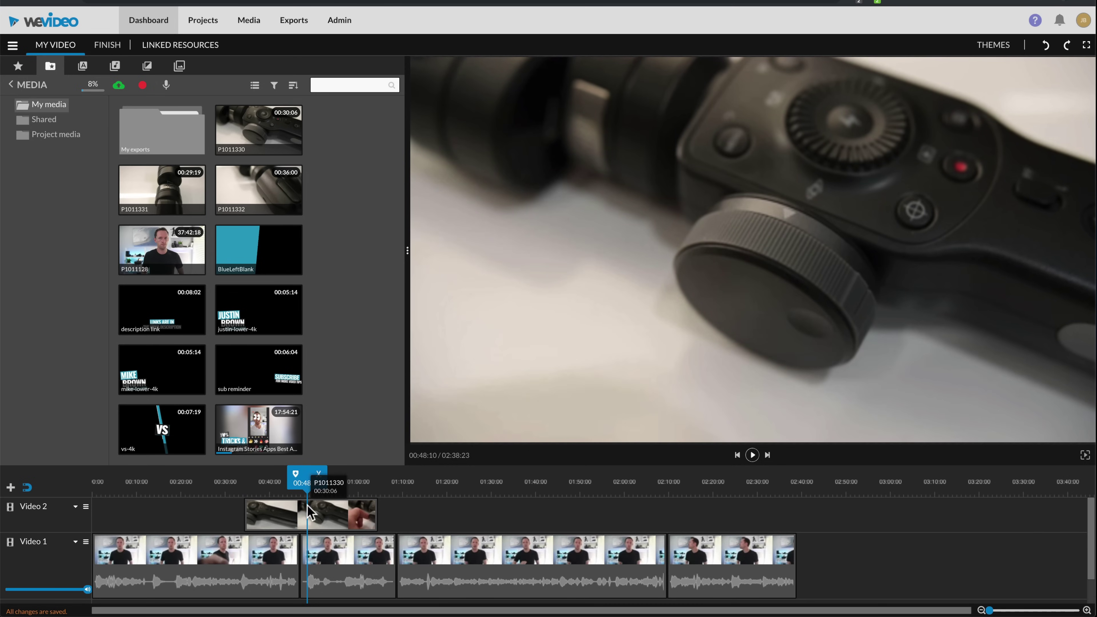
pyautogui.click(310, 512)
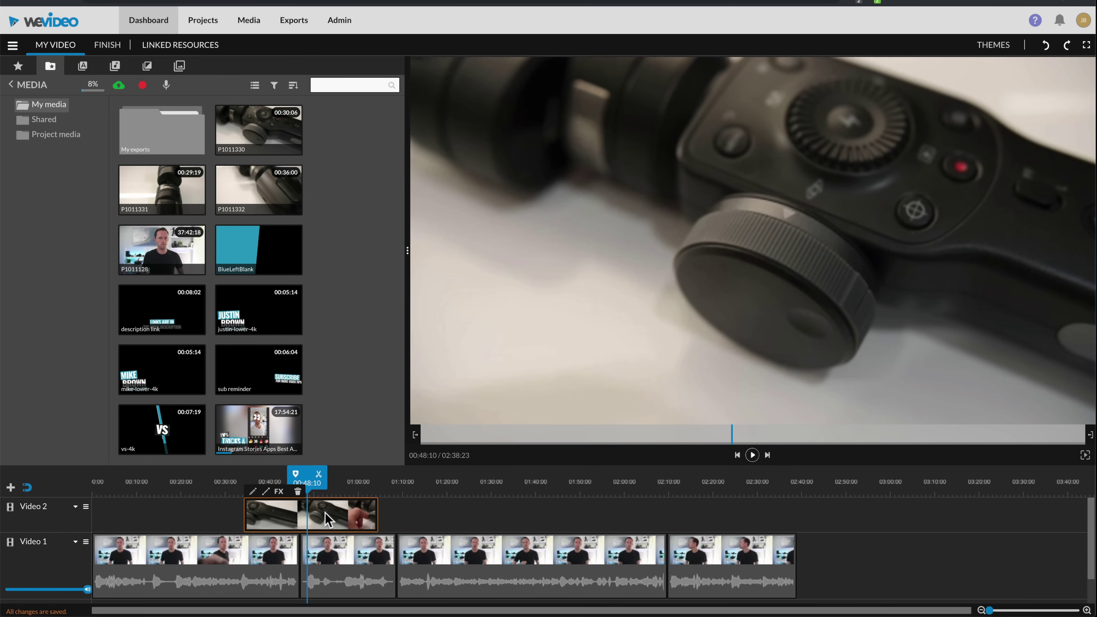
pyautogui.click(319, 474)
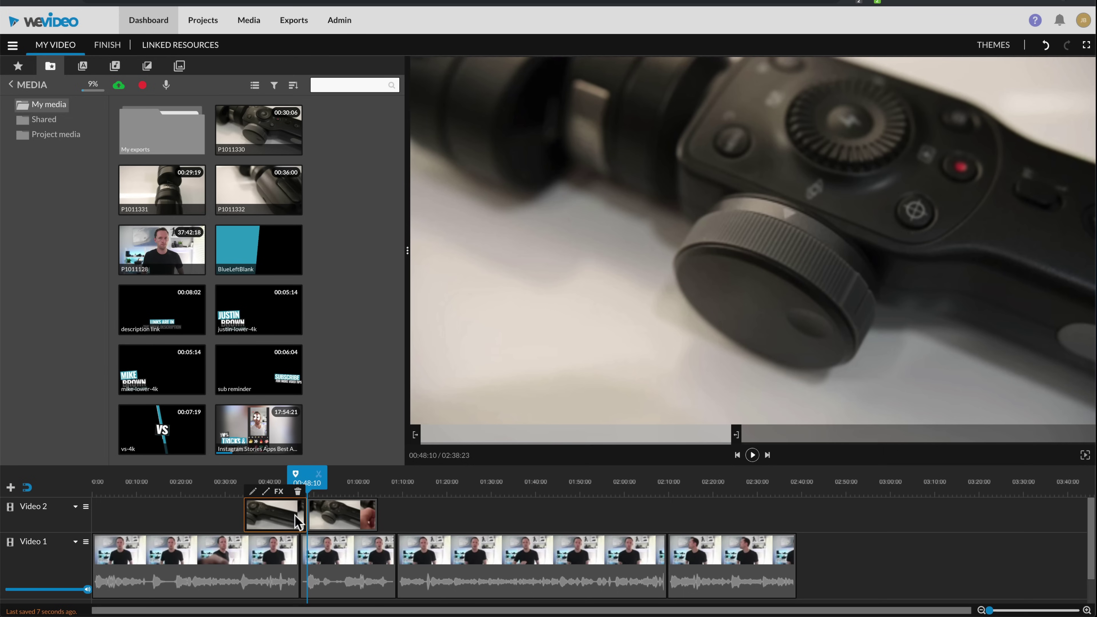
pyautogui.moveTo(343, 514); pyautogui.dragTo(389, 512)
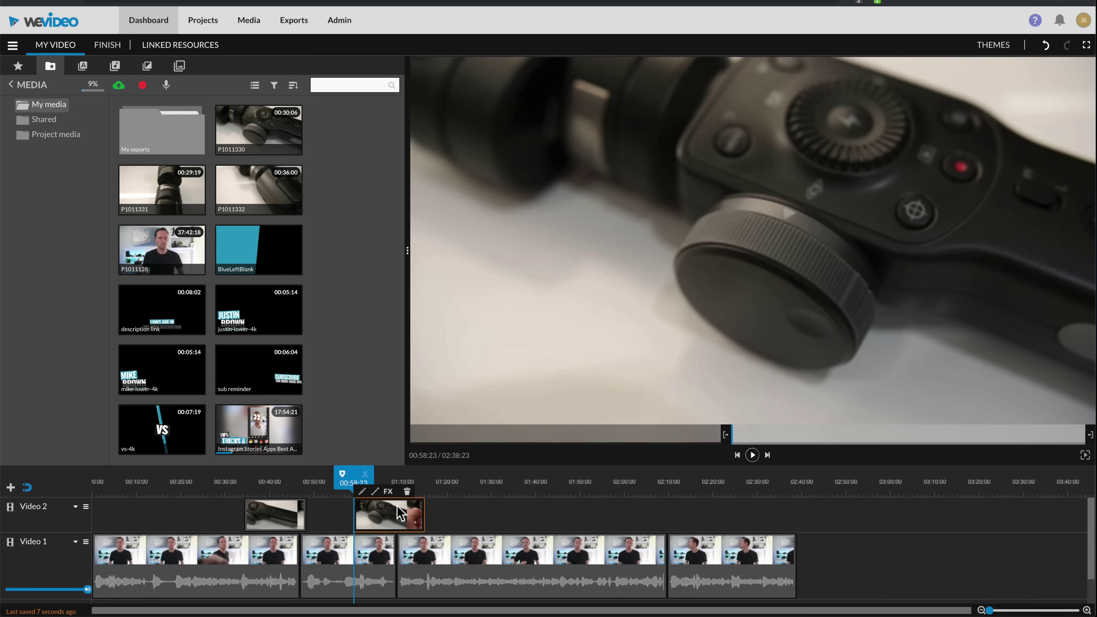
pyautogui.click(407, 491)
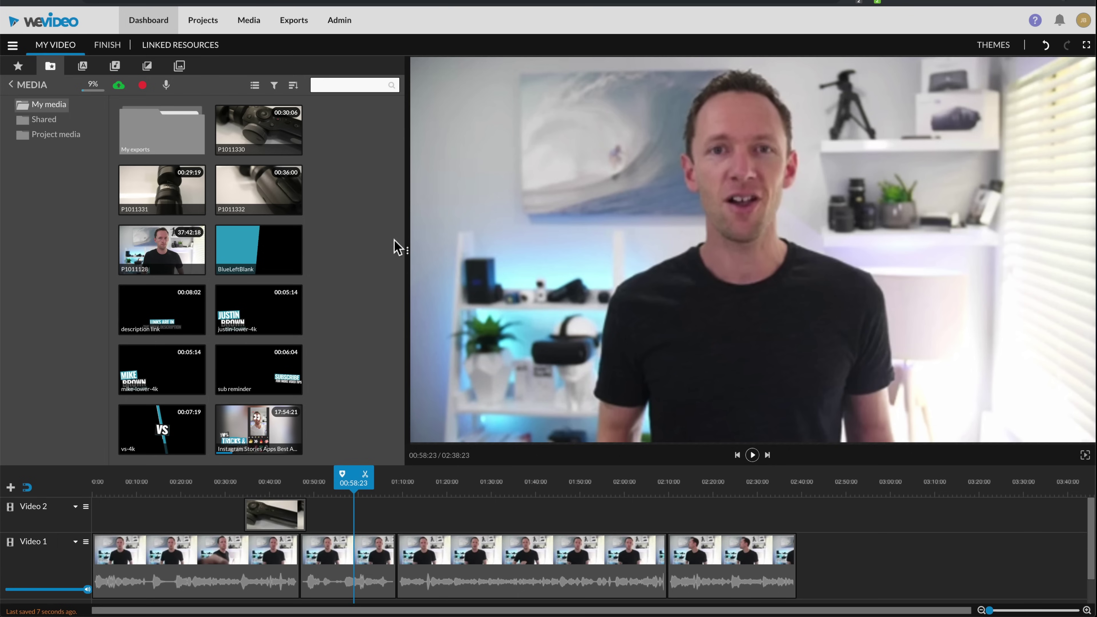
# Place a second B-roll clip on Video 2 right after P1011330 and trim its end to about 00:53.
pyautogui.moveTo(259, 193); pyautogui.dragTo(336, 501)
pyautogui.click(330, 492)
pyautogui.moveTo(436, 514); pyautogui.dragTo(329, 514)
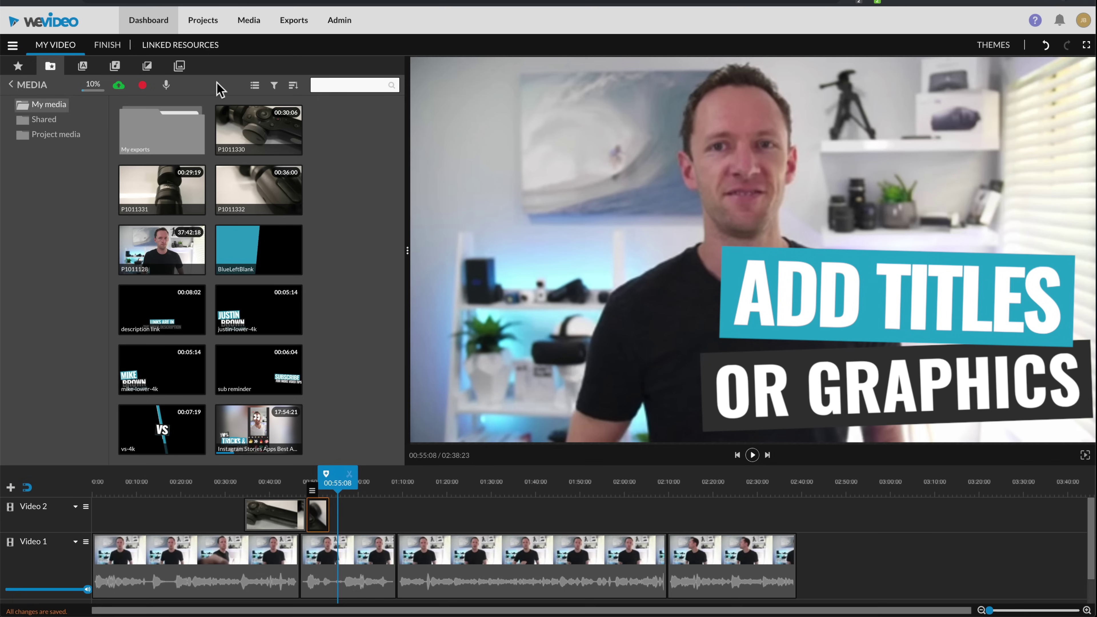
# Browse the Motion & more text templates and add Slides - Lower third to Video 2 near the start, previewing it at 00:04:13.
pyautogui.click(84, 67)
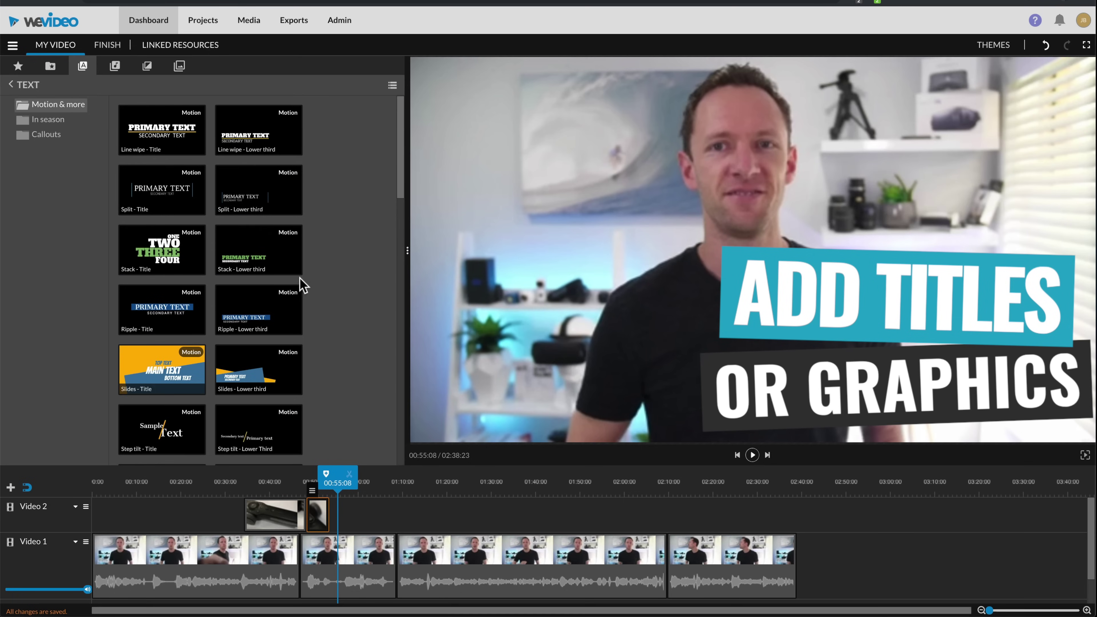
pyautogui.scroll(-10, 302, 305)
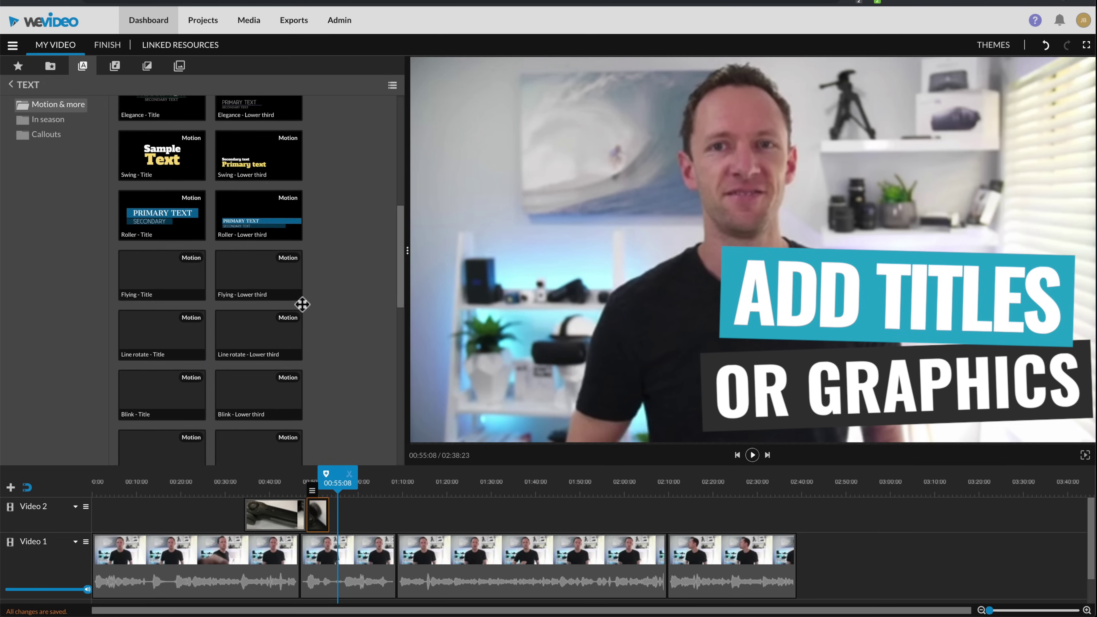
pyautogui.scroll(-10, 302, 304)
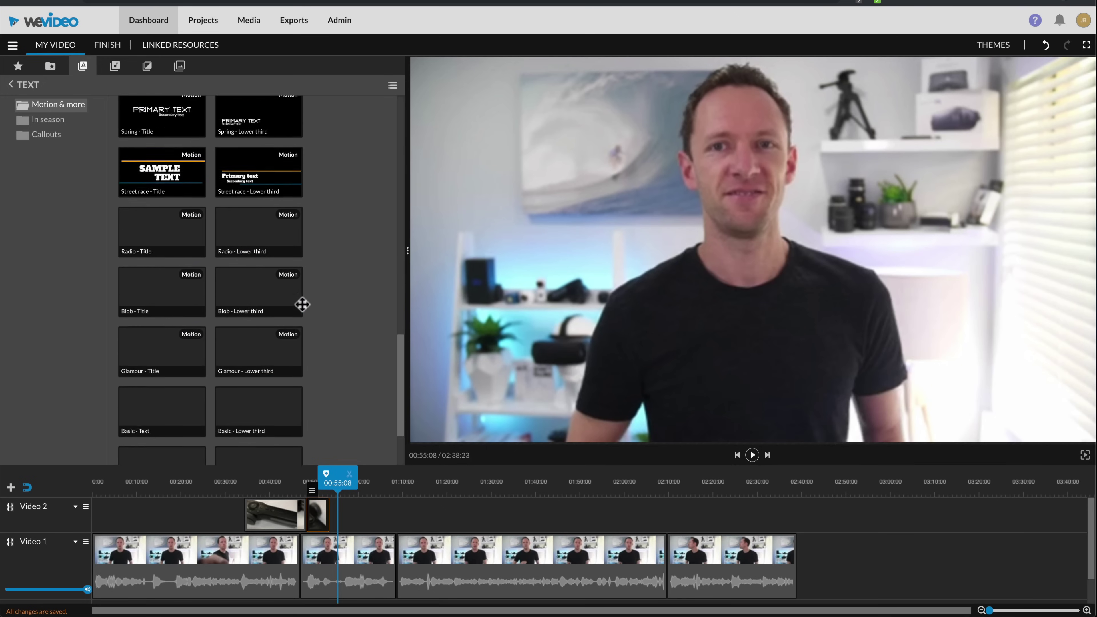
pyautogui.scroll(20, 303, 304)
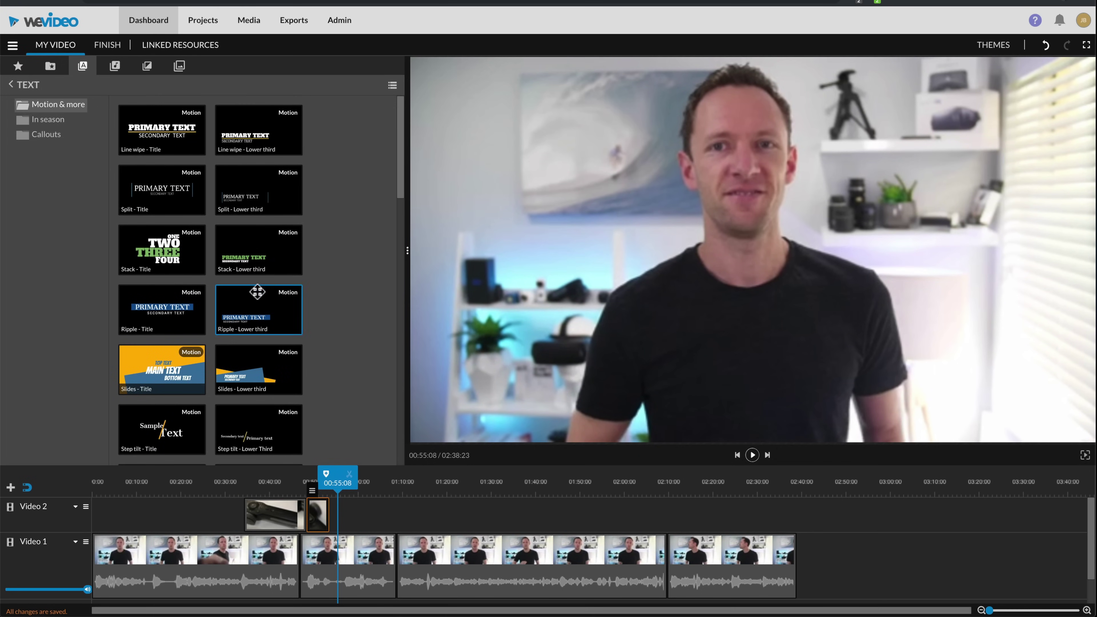
pyautogui.moveTo(230, 383); pyautogui.dragTo(116, 488)
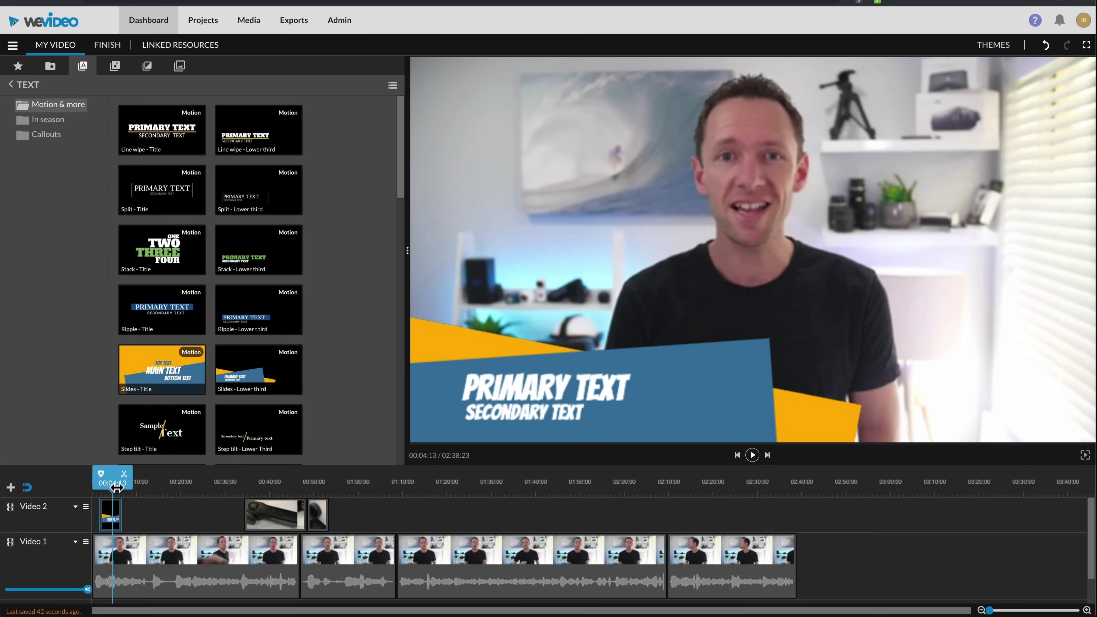
# Replace the Slides lower third's primary text with the presenter's full name and its secondary text with PRIMAL VIDEO.
pyautogui.doubleClick(109, 506)
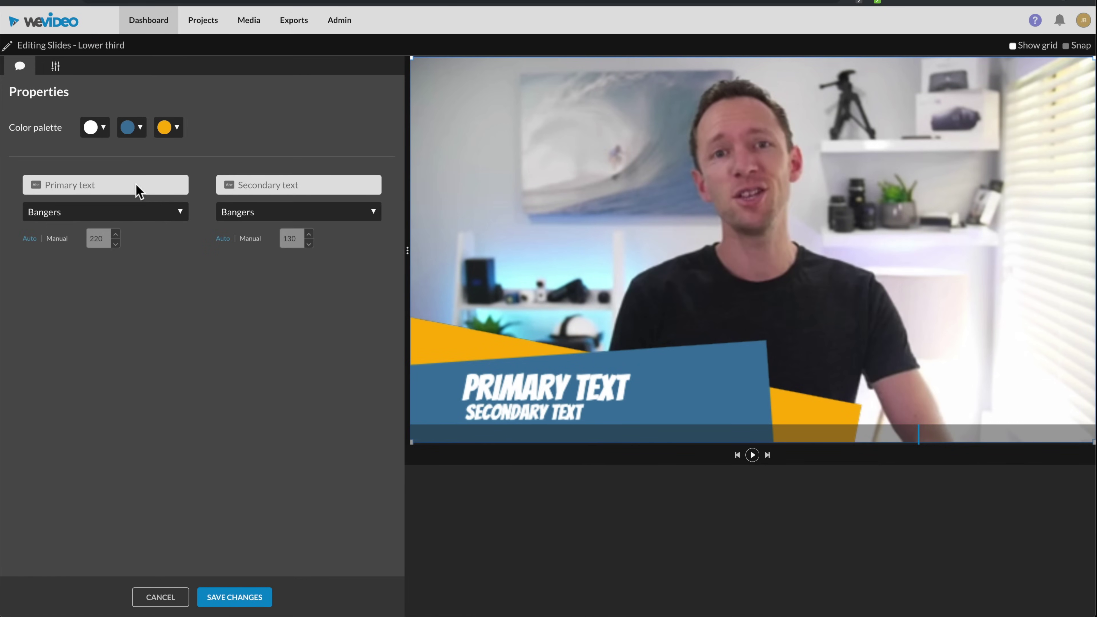
pyautogui.write('JUSTIN BROWN')
pyautogui.click(272, 184)
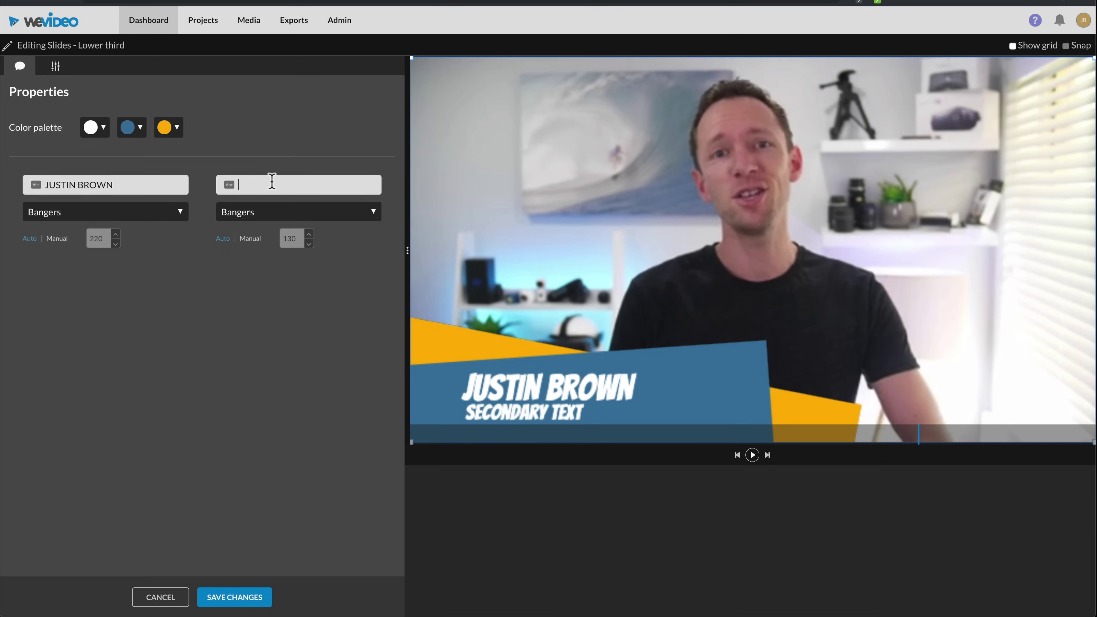
# Set the font of both the primary and secondary text to Oswald.
pyautogui.click(180, 213)
pyautogui.scroll(-10, 128, 422)
pyautogui.scroll(1, 127, 422)
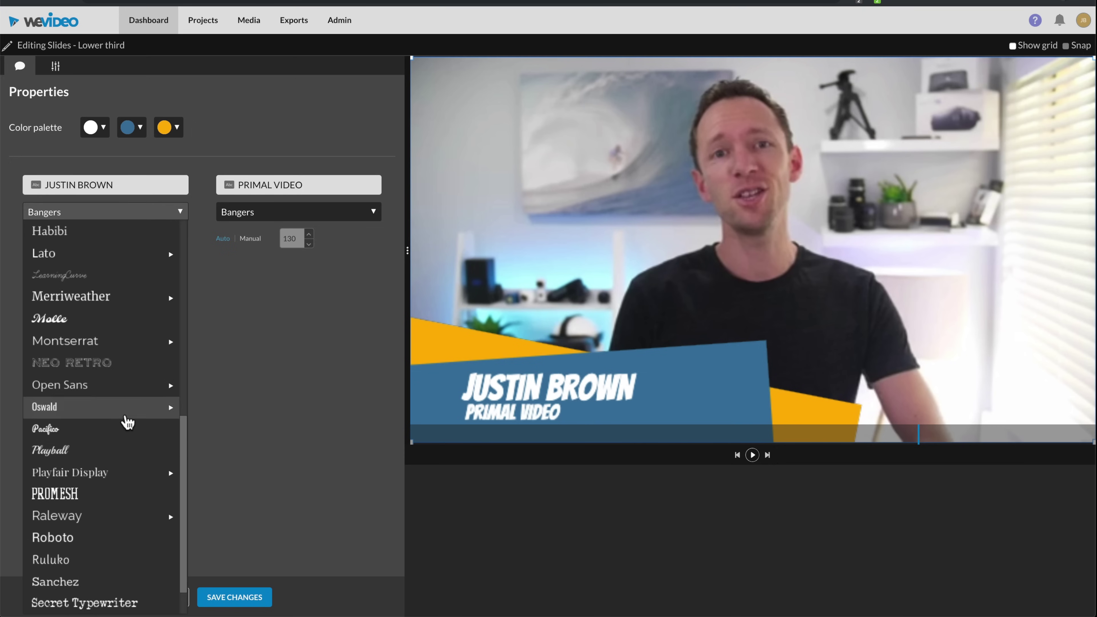
pyautogui.click(127, 419)
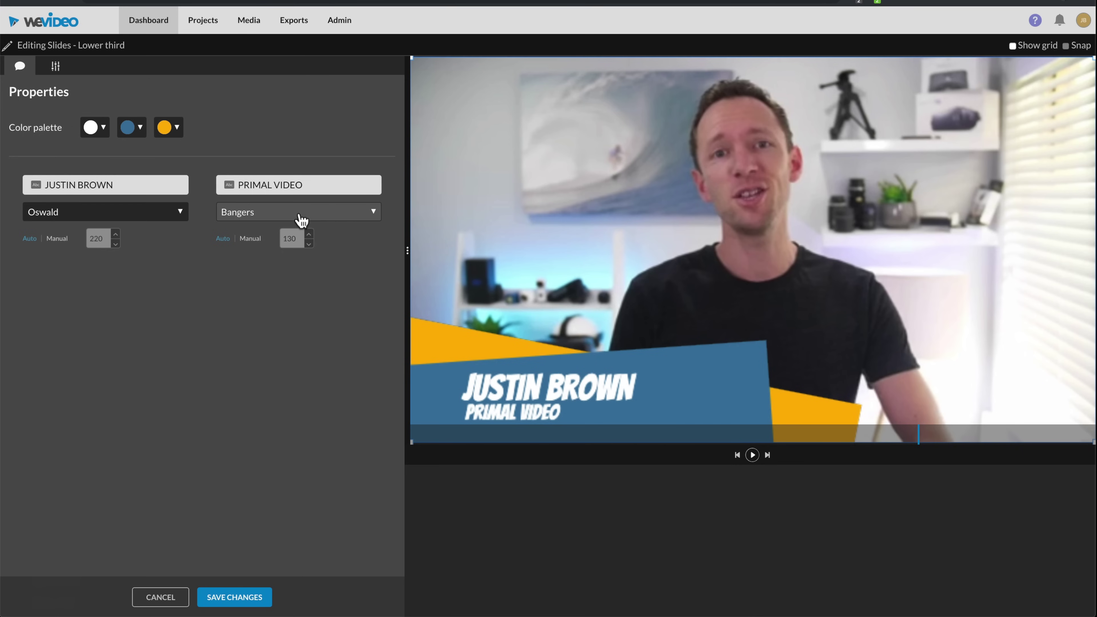
pyautogui.click(332, 220)
pyautogui.scroll(-5, 277, 554)
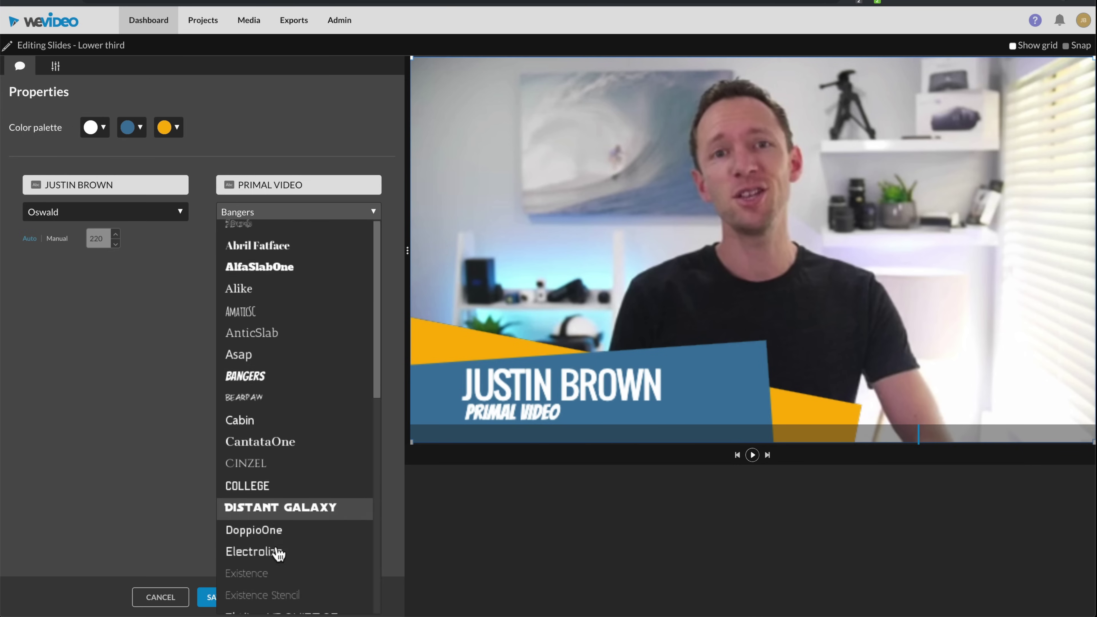
pyautogui.click(233, 233)
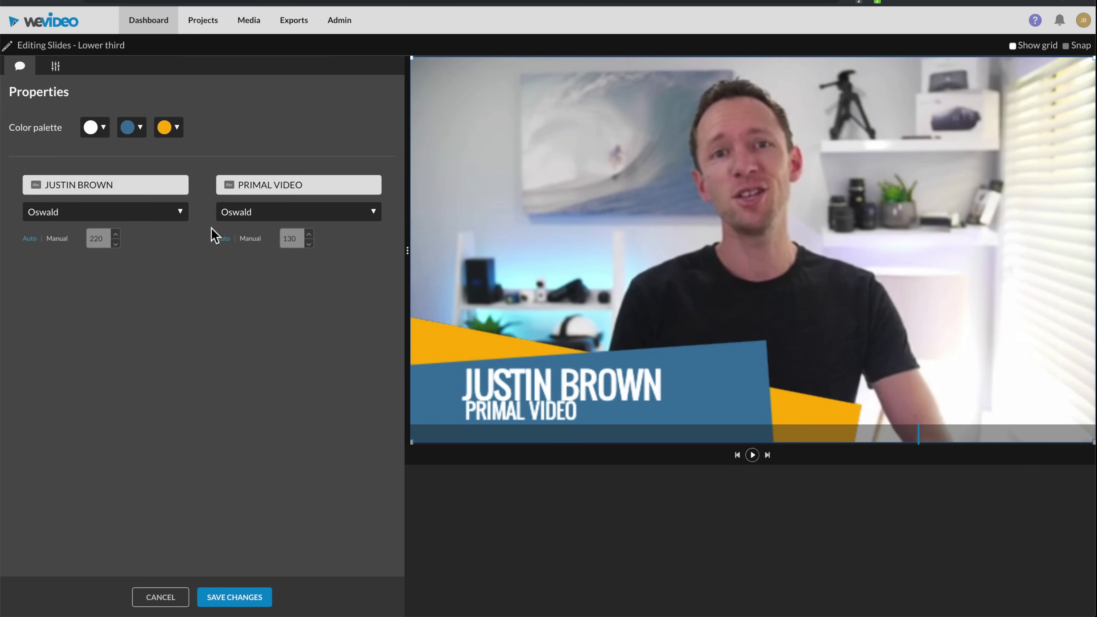
# Switch the secondary text to manual sizing and set its size to 140.
pyautogui.click(246, 240)
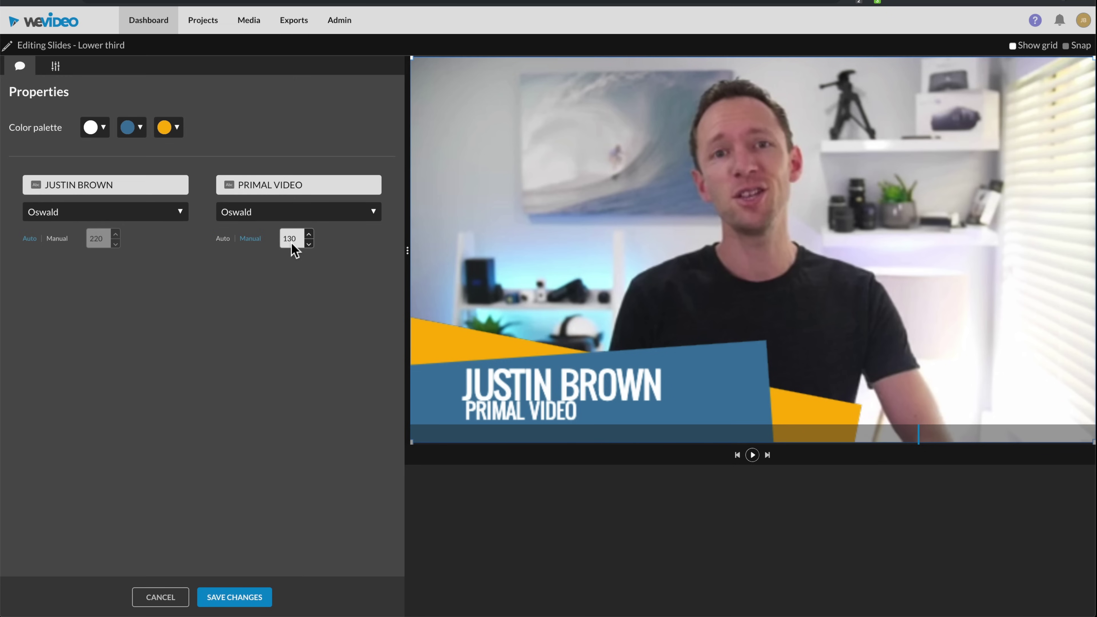
pyautogui.click(310, 235)
pyautogui.press('BackSpace')
pyautogui.write('0')
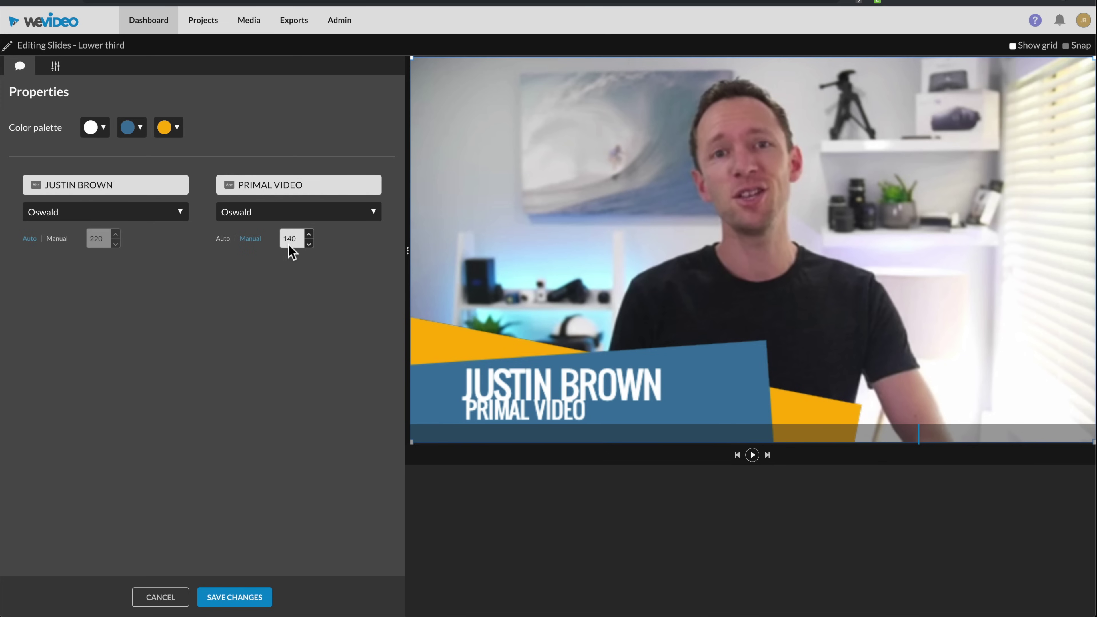
# Recolor the lower third, changing the orange shape to dark grey and the main banner to a brighter blue.
pyautogui.click(176, 130)
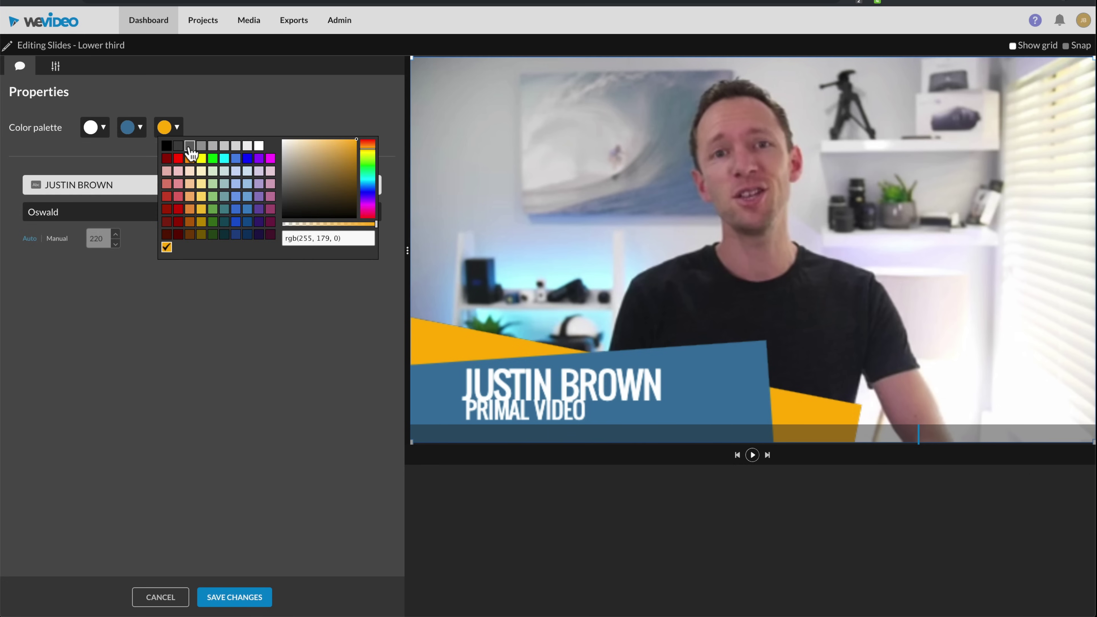
pyautogui.click(178, 146)
pyautogui.click(140, 132)
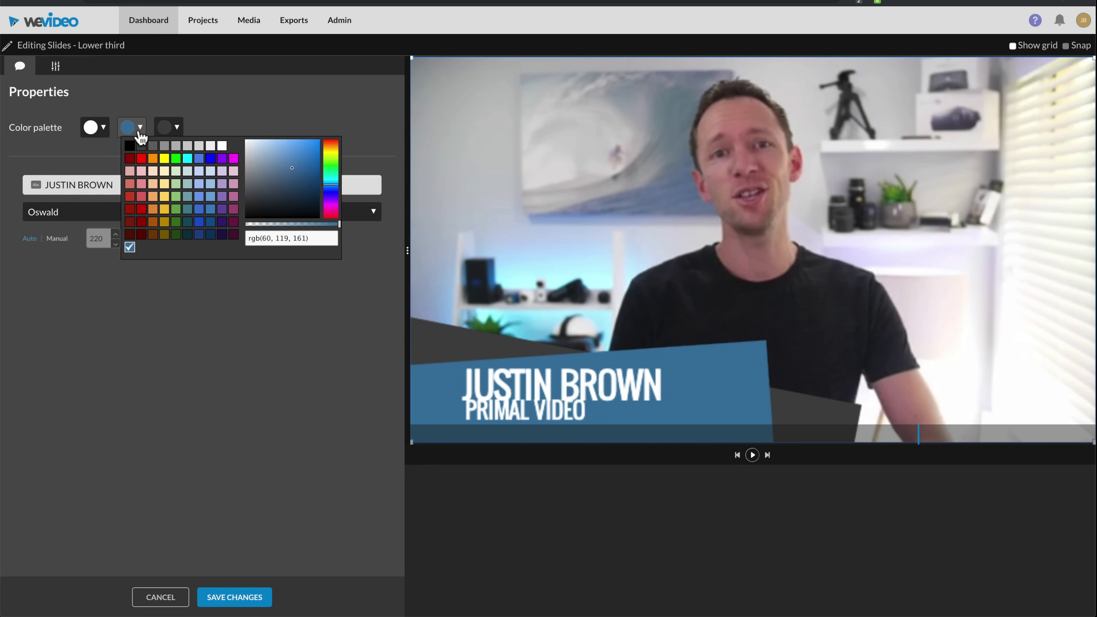
pyautogui.click(199, 221)
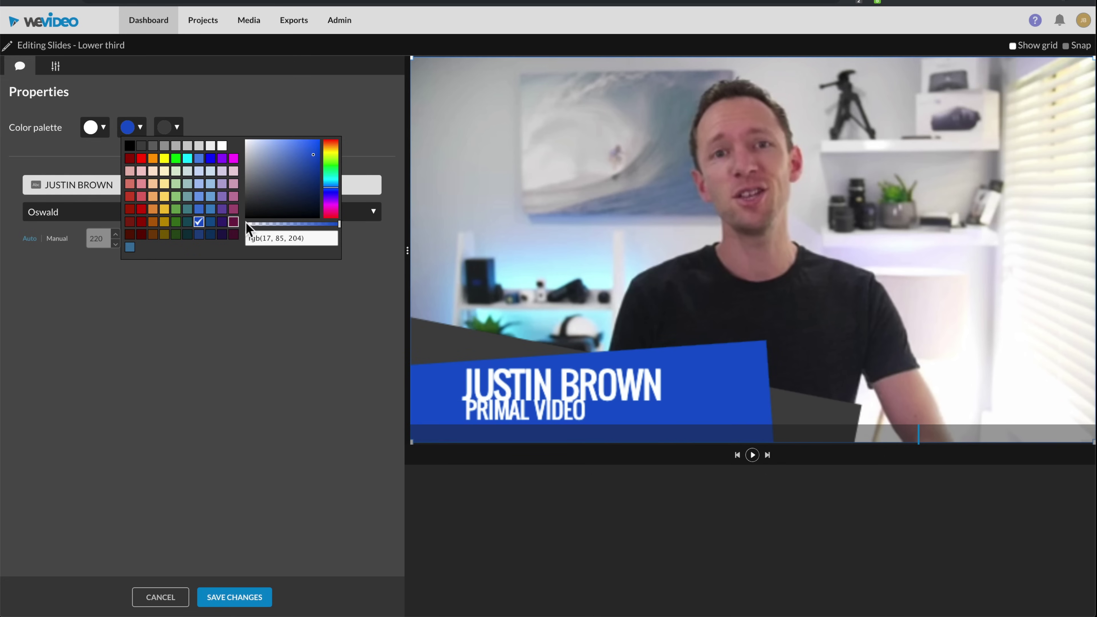
pyautogui.click(313, 152)
pyautogui.click(395, 413)
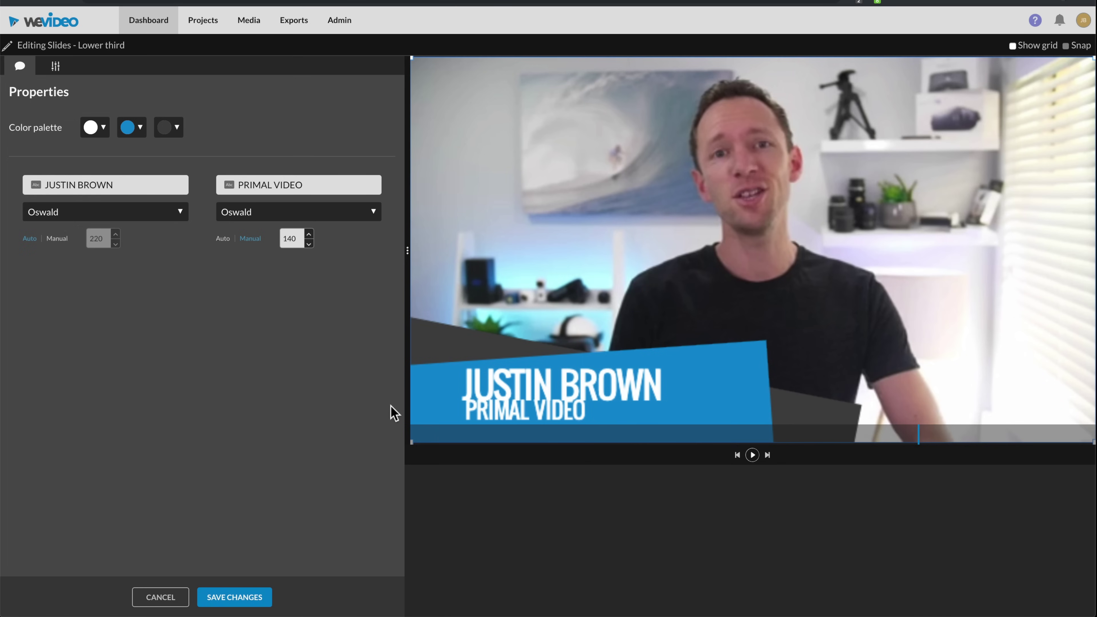
# Scale the lower third to 0.73, reposition it to about x -55, y 303 in the frame's lower-left corner, and save the changes.
pyautogui.click(56, 66)
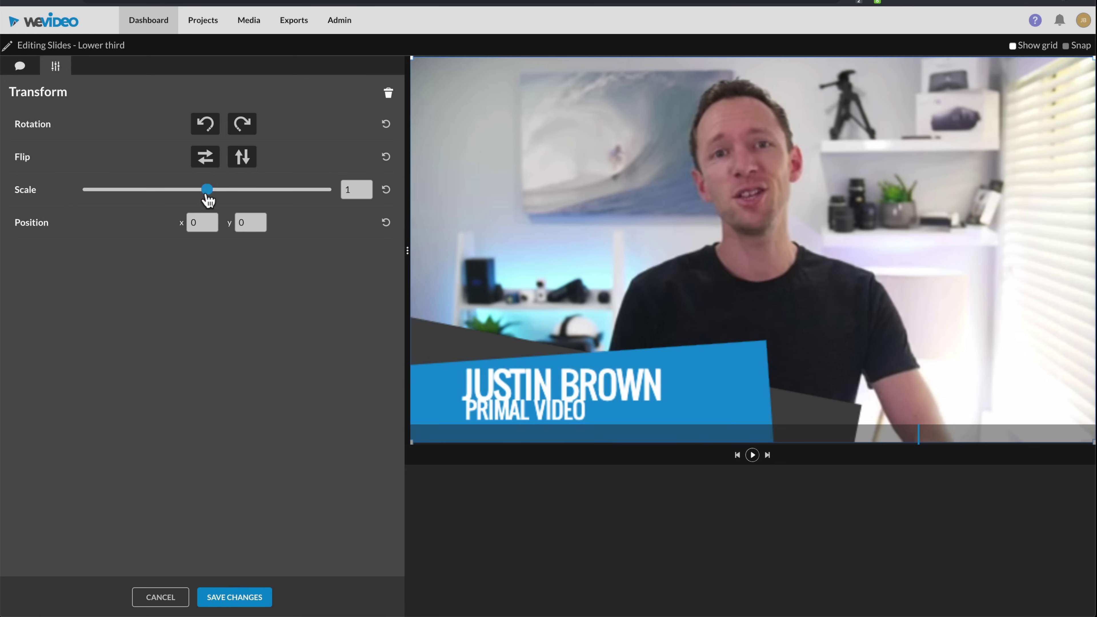
pyautogui.moveTo(207, 190); pyautogui.dragTo(174, 191)
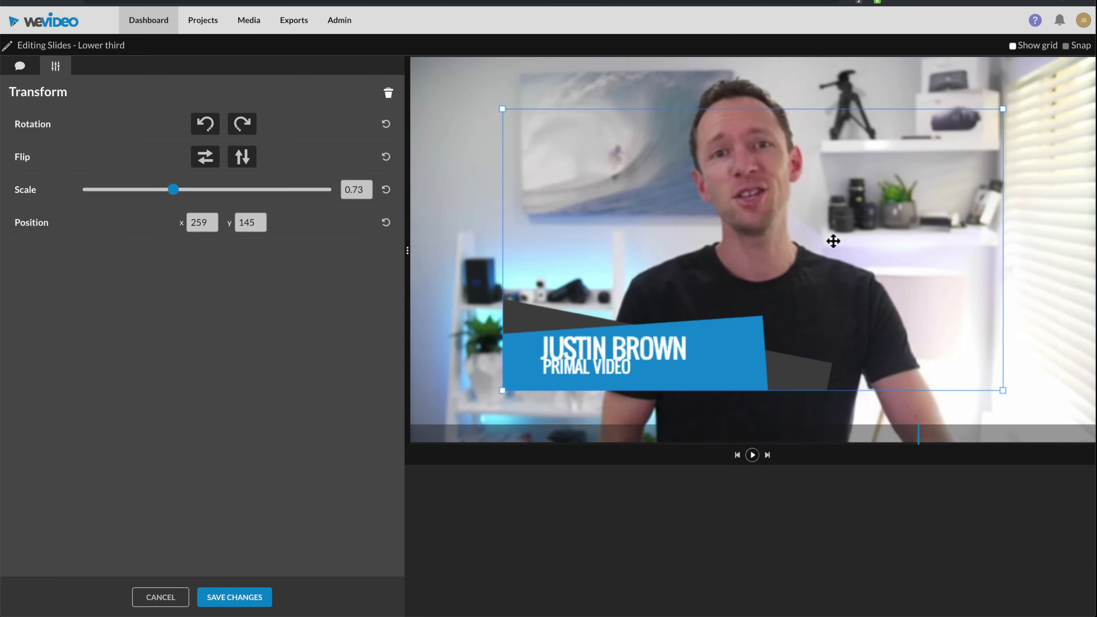
pyautogui.moveTo(782, 240); pyautogui.dragTo(669, 297)
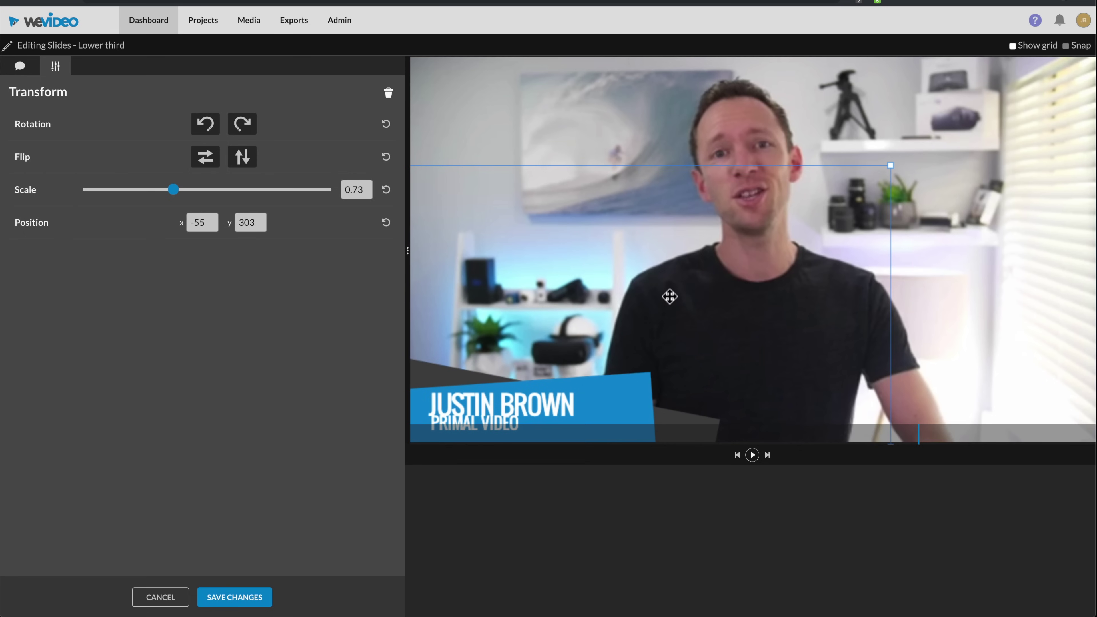
pyautogui.click(217, 596)
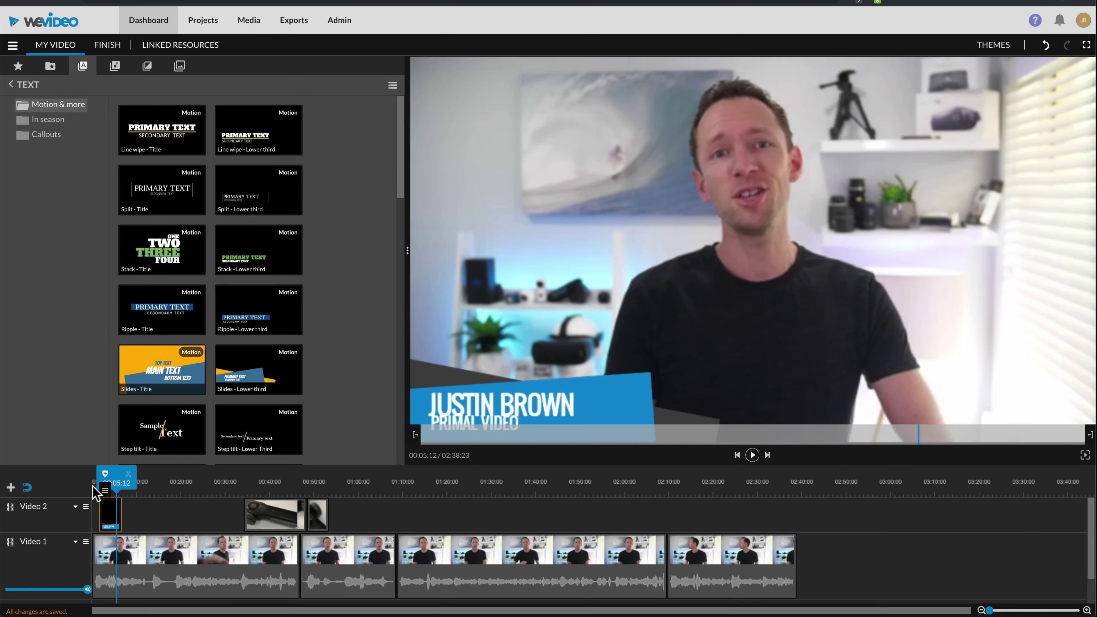
# Scrub through the edited lower third on the timeline and look over the other Motion & more text templates.
pyautogui.moveTo(99, 489); pyautogui.dragTo(133, 489)
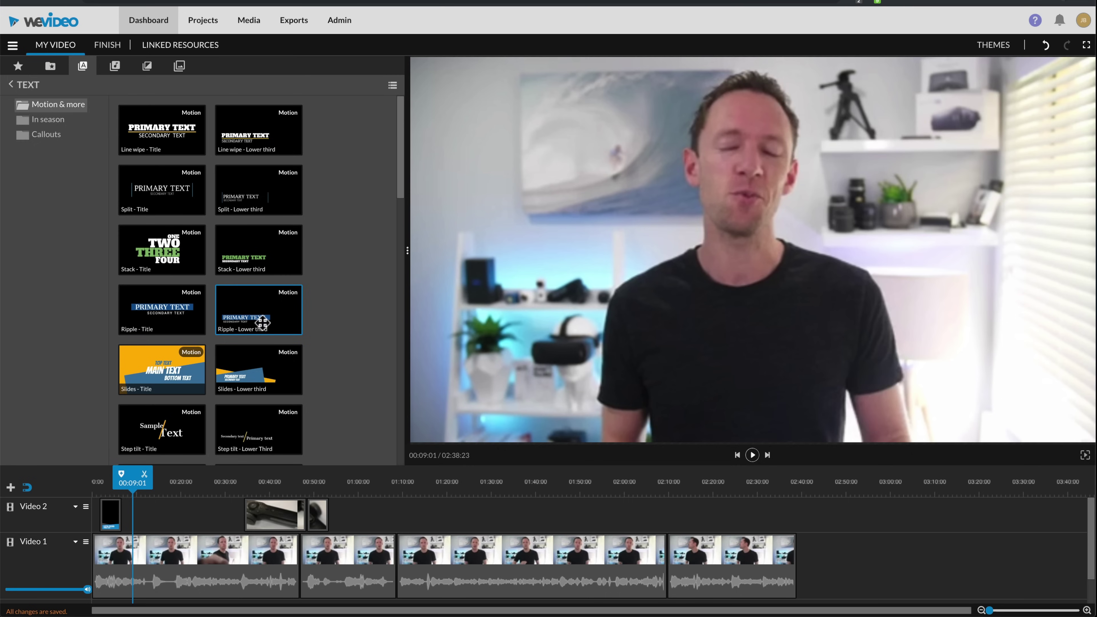
pyautogui.scroll(-2, 319, 346)
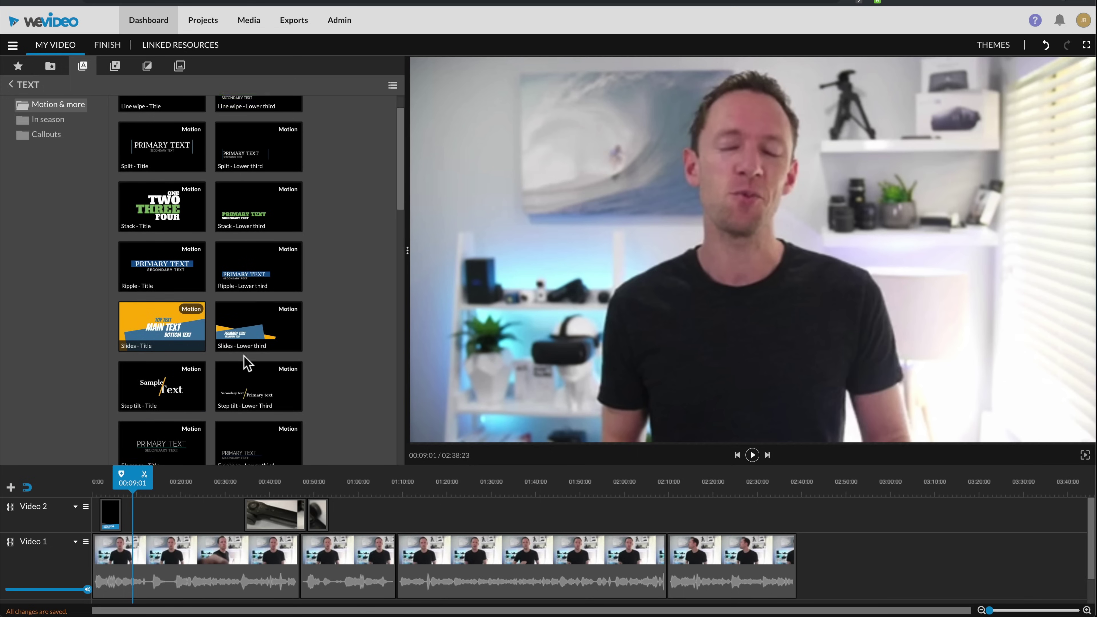
pyautogui.scroll(-10, 245, 357)
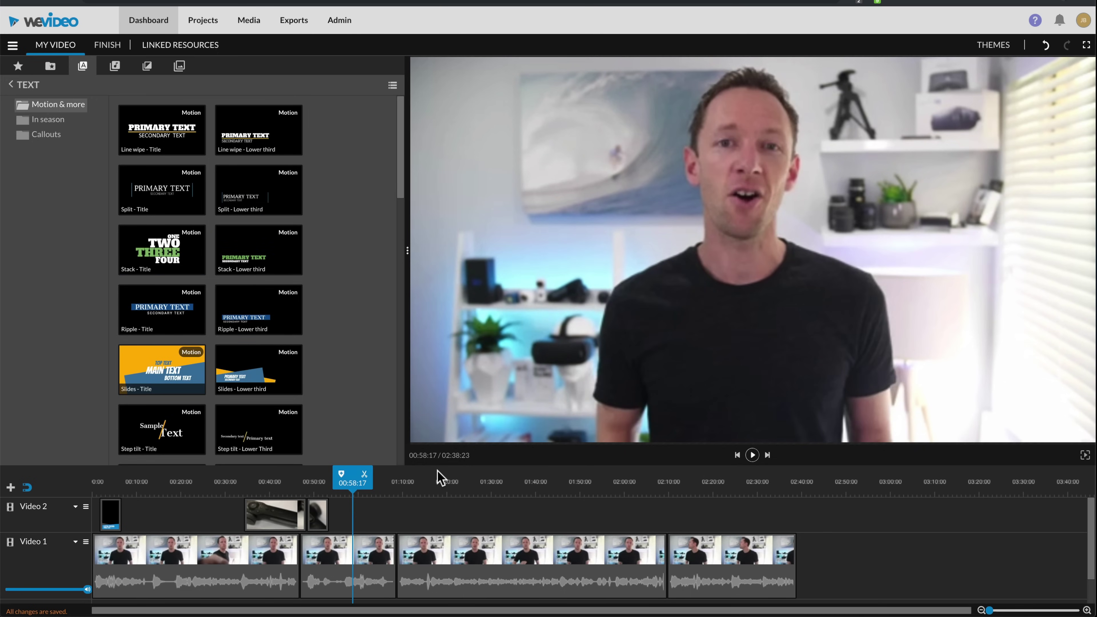
# Browse the Standard transitions, add Dip To White between the last two clips on Video 1, and preview it.
pyautogui.click(147, 66)
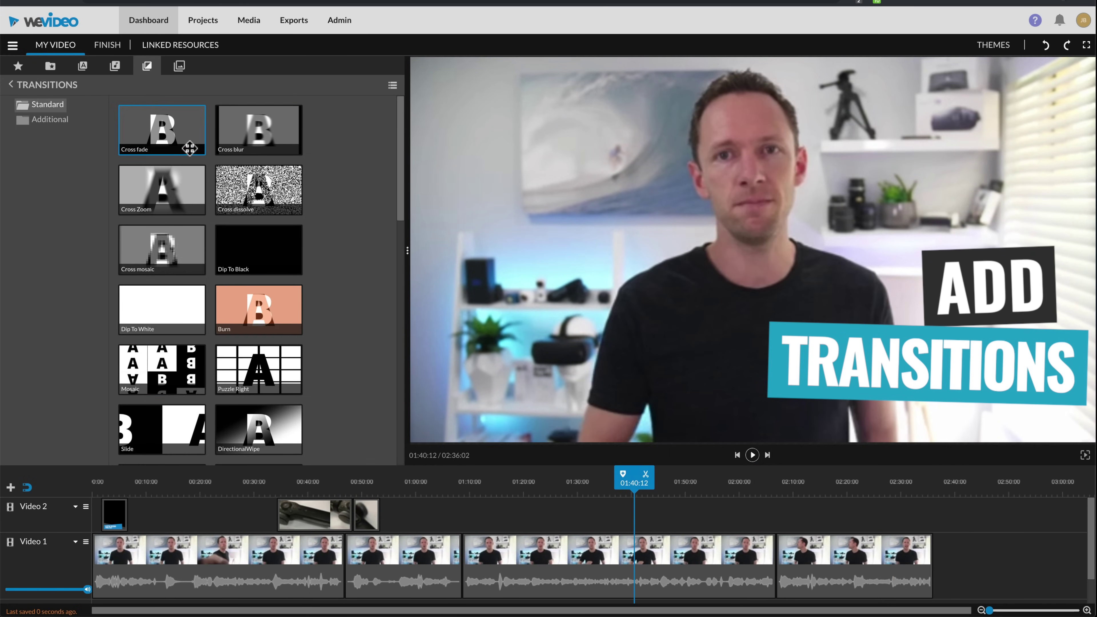
pyautogui.scroll(-10, 255, 233)
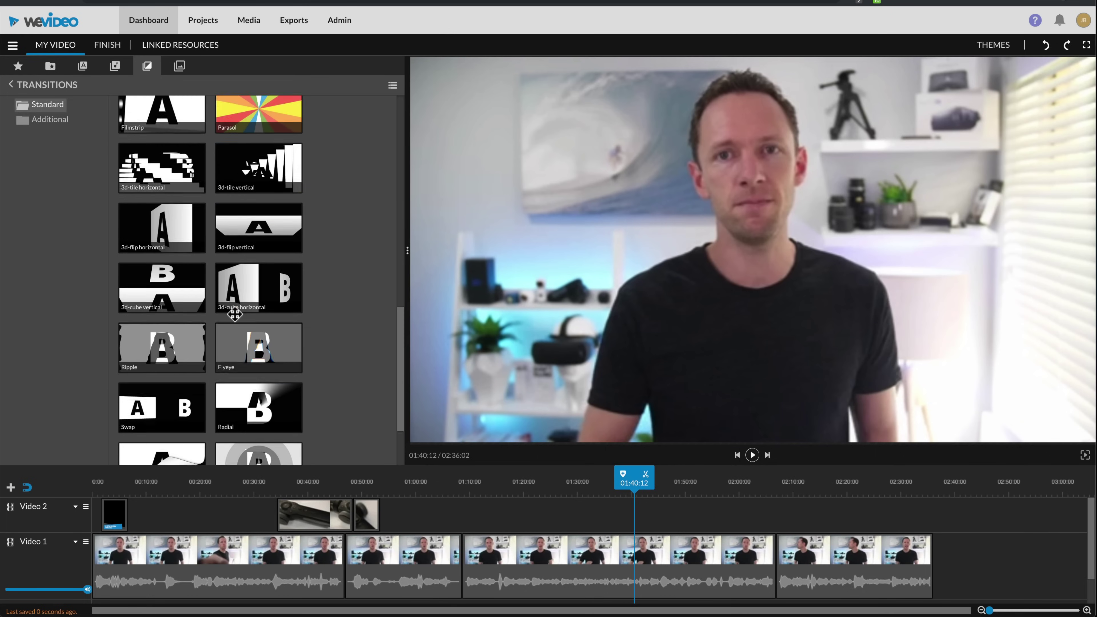
pyautogui.scroll(10, 235, 314)
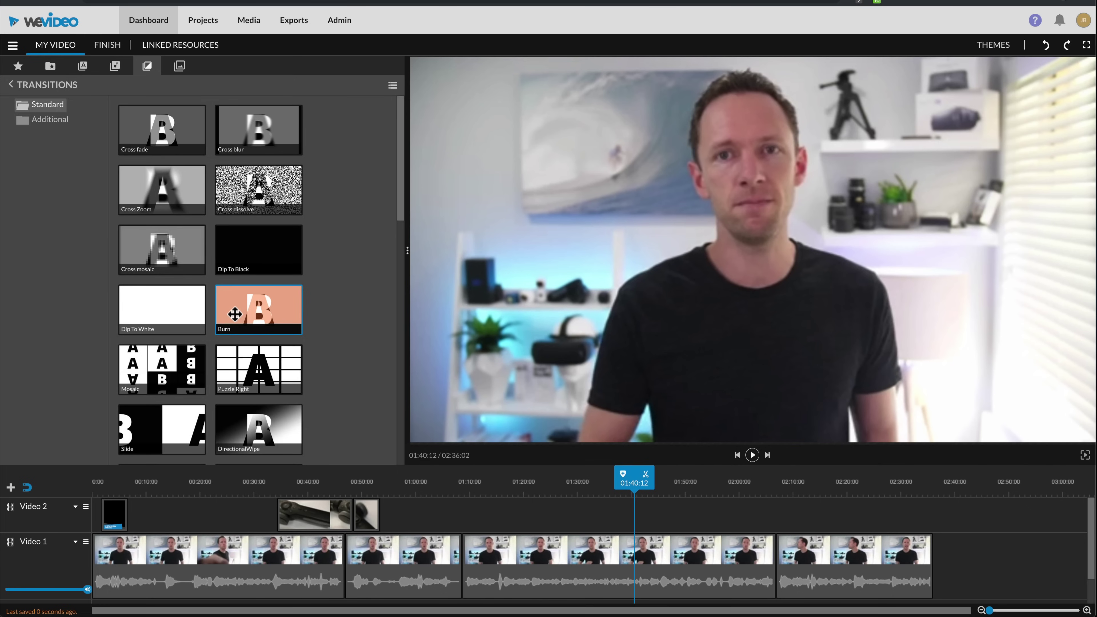
pyautogui.scroll(-8, 235, 315)
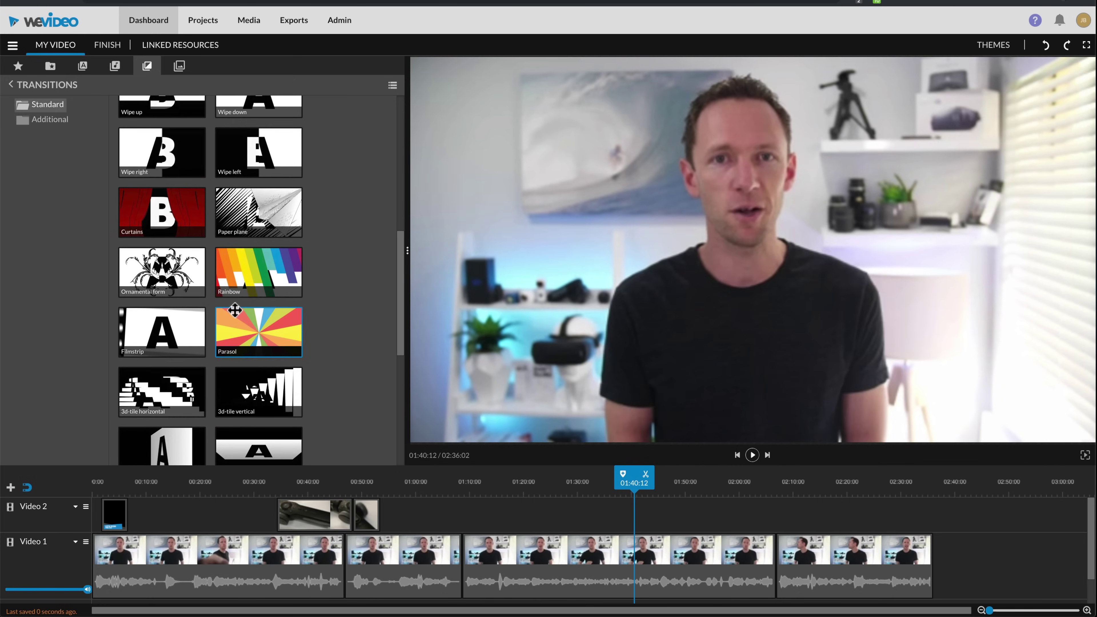
pyautogui.scroll(8, 235, 310)
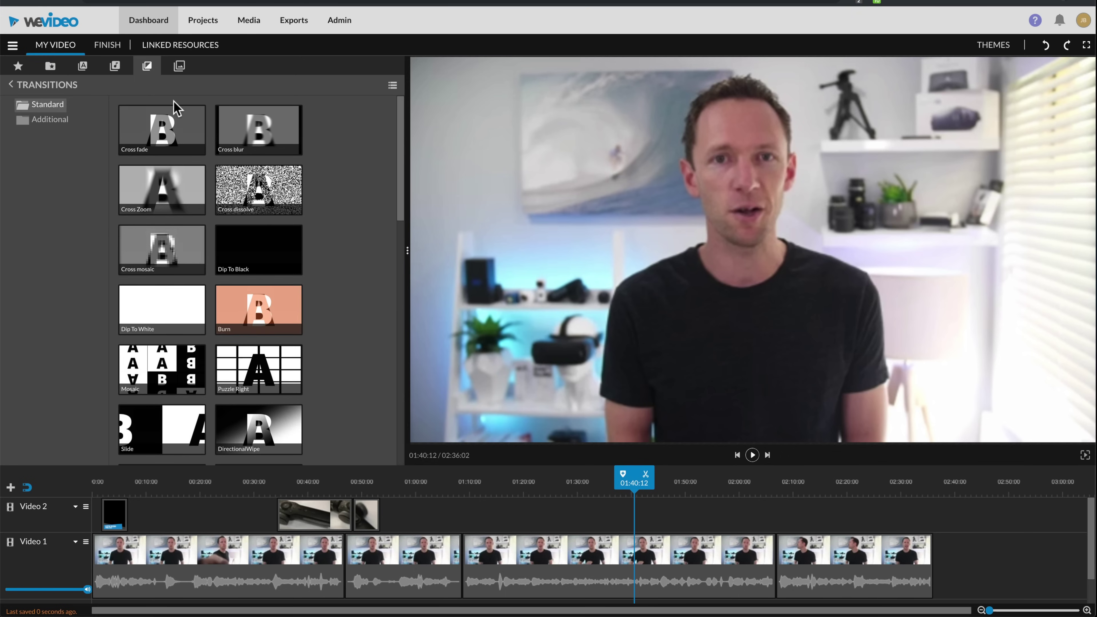
pyautogui.click(163, 129)
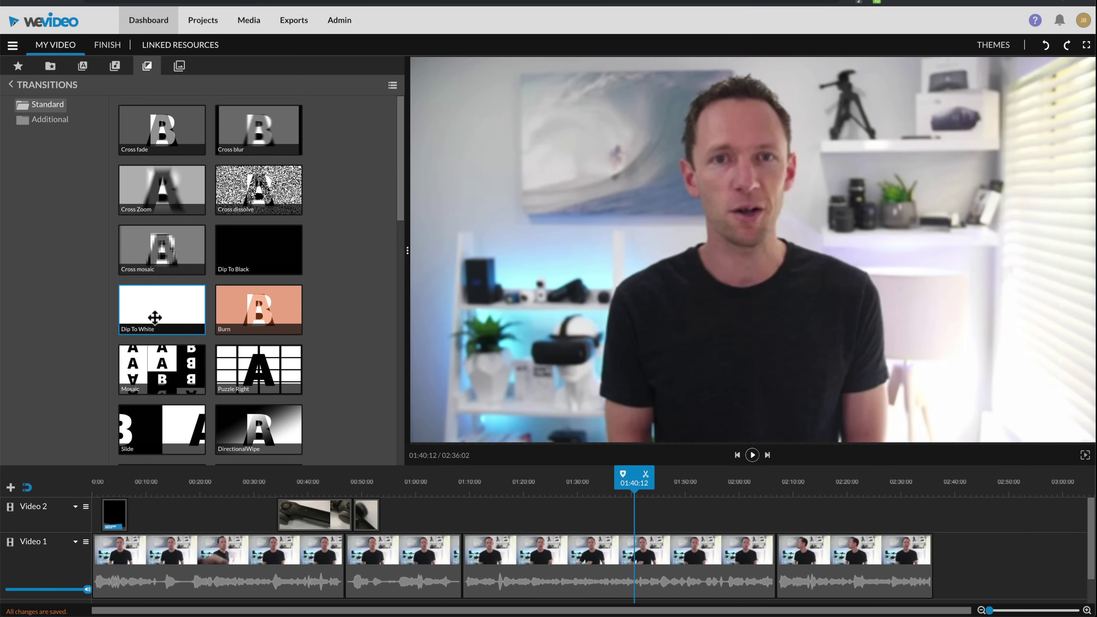
pyautogui.moveTo(151, 313)
pyautogui.mouseDown()
pyautogui.moveTo(635, 456)
pyautogui.moveTo(778, 551)
pyautogui.mouseUp()
pyautogui.moveTo(774, 487); pyautogui.dragTo(790, 487)
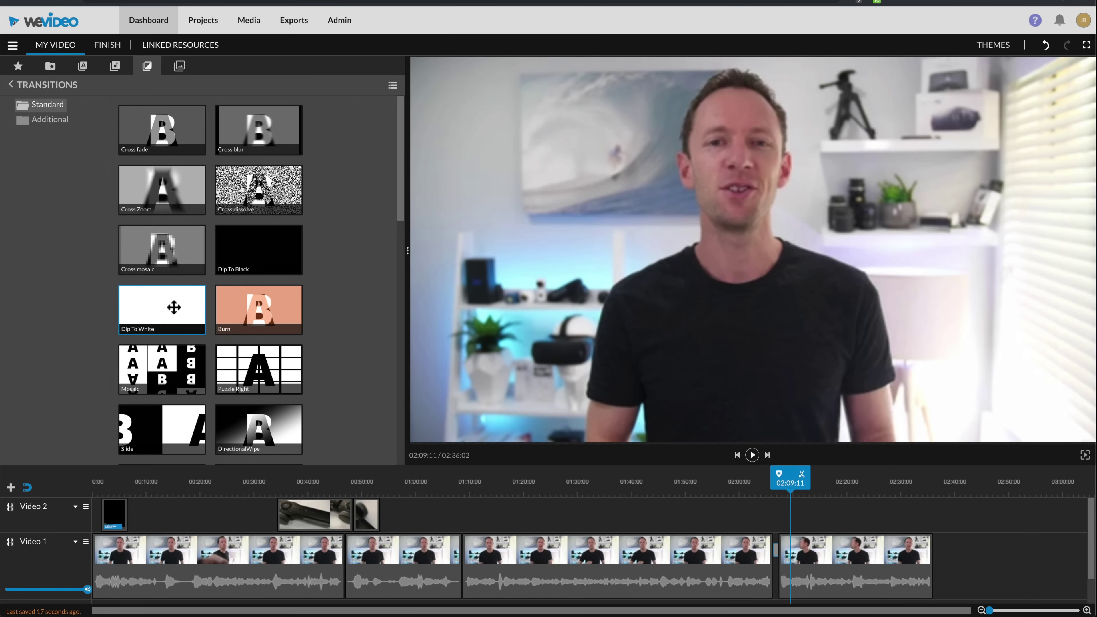
# Add Dip To White transitions on Video 2 at the start of the first B-roll clip and the end of the second.
pyautogui.moveTo(162, 307)
pyautogui.mouseDown()
pyautogui.moveTo(269, 501)
pyautogui.moveTo(289, 512)
pyautogui.moveTo(276, 489)
pyautogui.moveTo(294, 491)
pyautogui.mouseUp()
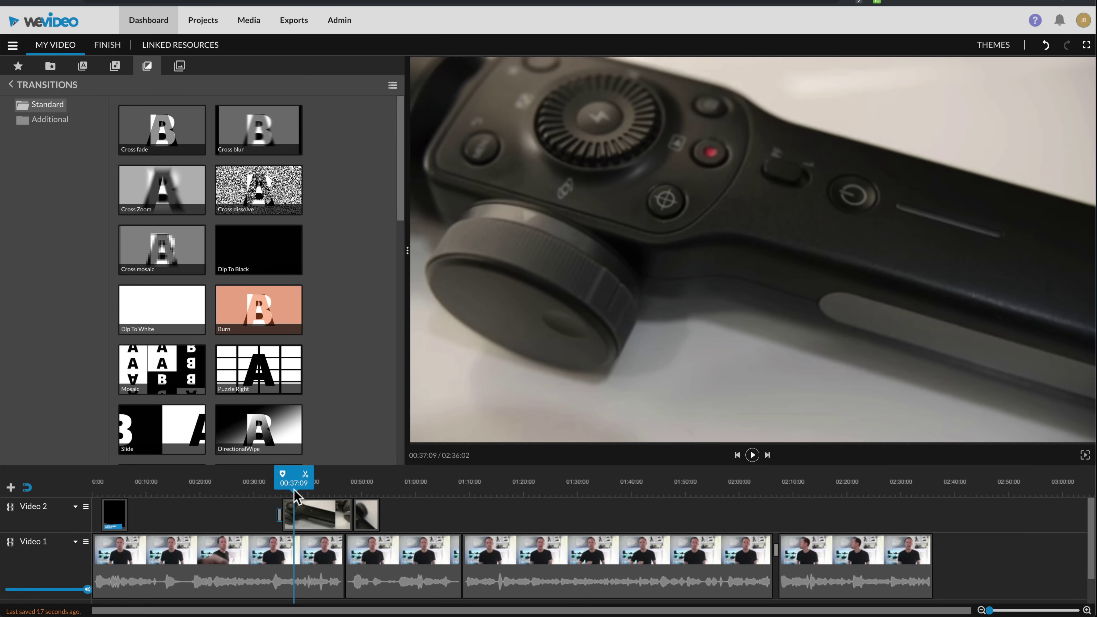
pyautogui.moveTo(152, 318); pyautogui.dragTo(757, 521)
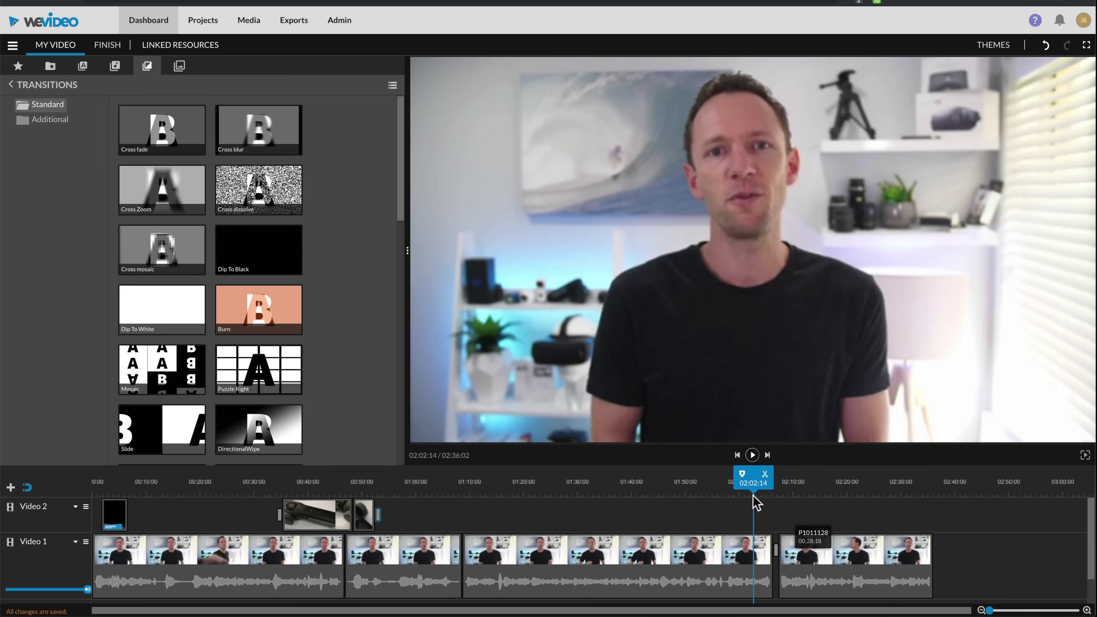
# Delete the Dip To White transition between the last two clips on Video 1 and scrub up to that cut.
pyautogui.moveTo(752, 484)
pyautogui.mouseDown()
pyautogui.moveTo(803, 486)
pyautogui.moveTo(747, 497)
pyautogui.moveTo(759, 502)
pyautogui.mouseUp()
pyautogui.click(775, 551)
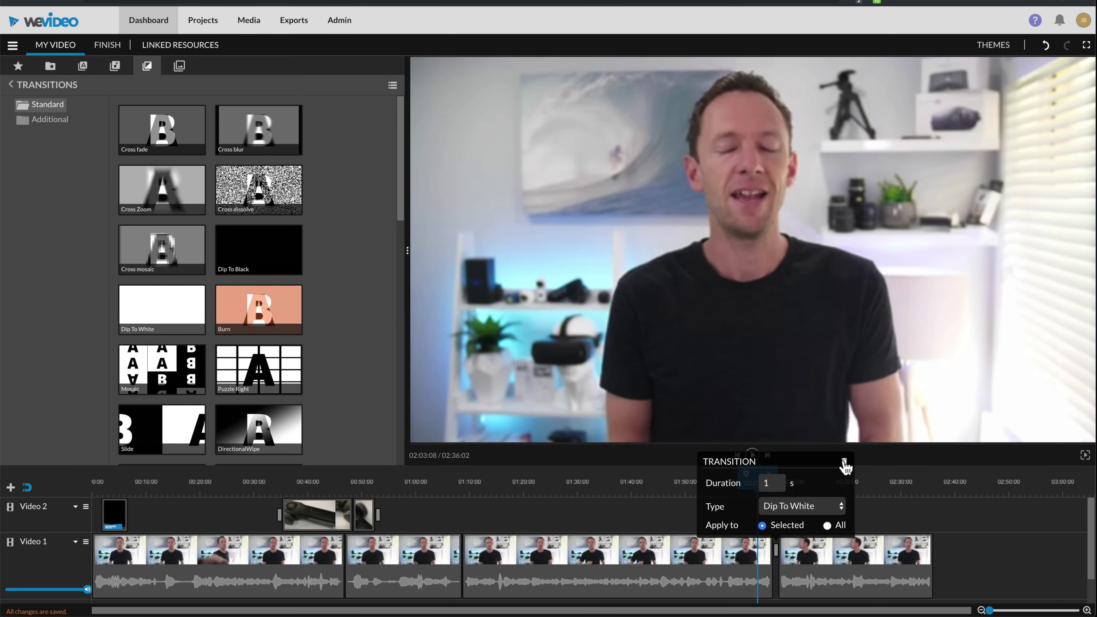
pyautogui.click(844, 463)
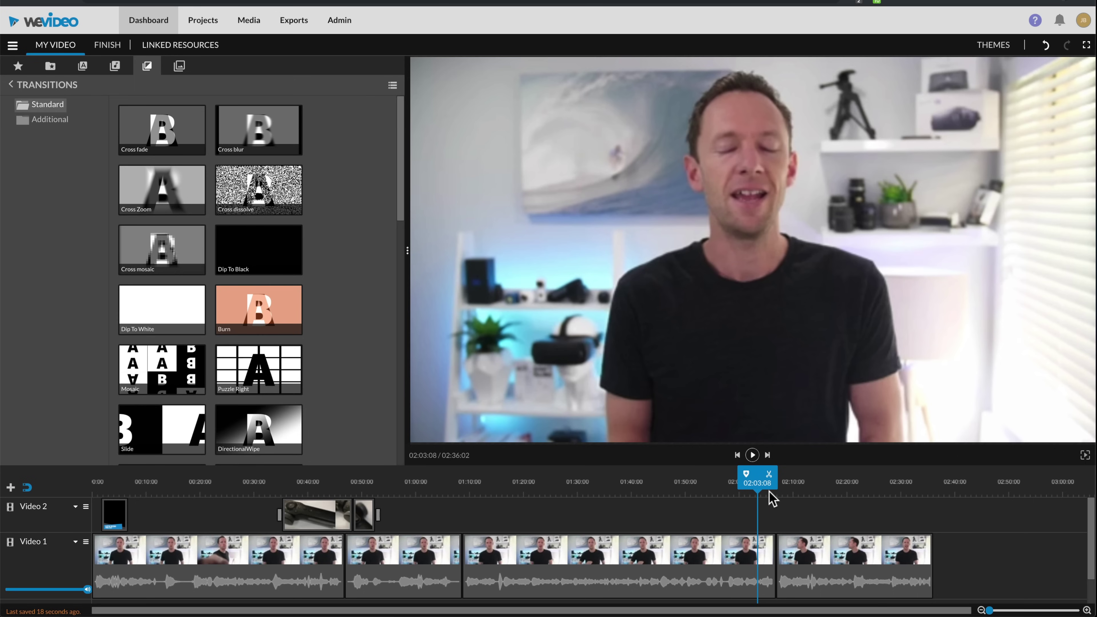
pyautogui.moveTo(758, 479); pyautogui.dragTo(774, 499)
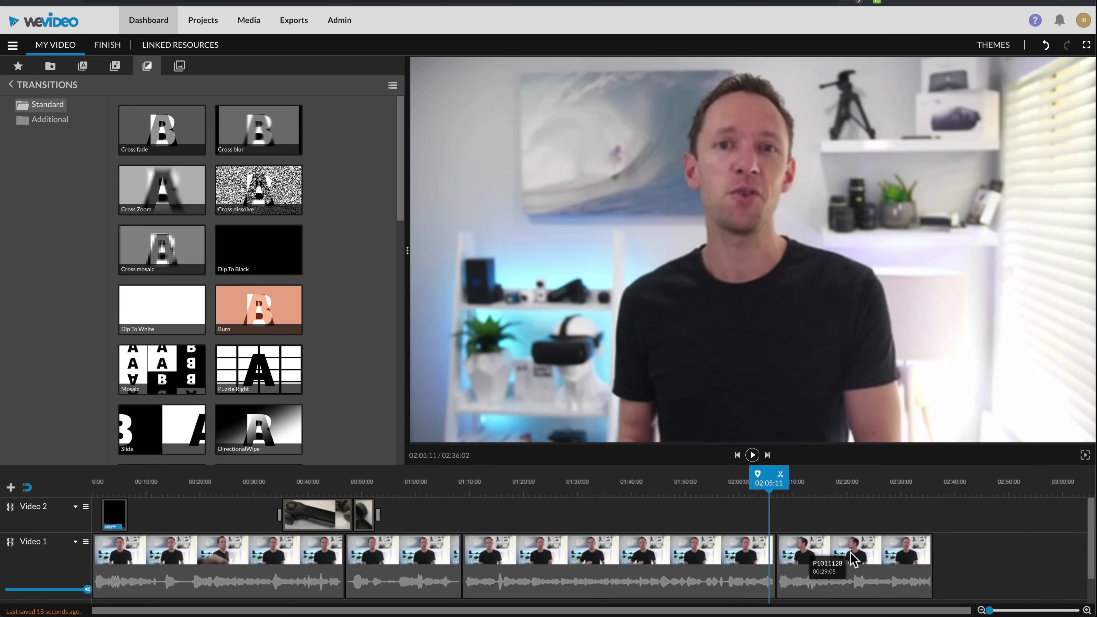
# Scale the last Video 1 clip to 1.12, reposition it at x -115, y -11, save, and scrub across the preceding cut.
pyautogui.click(822, 554)
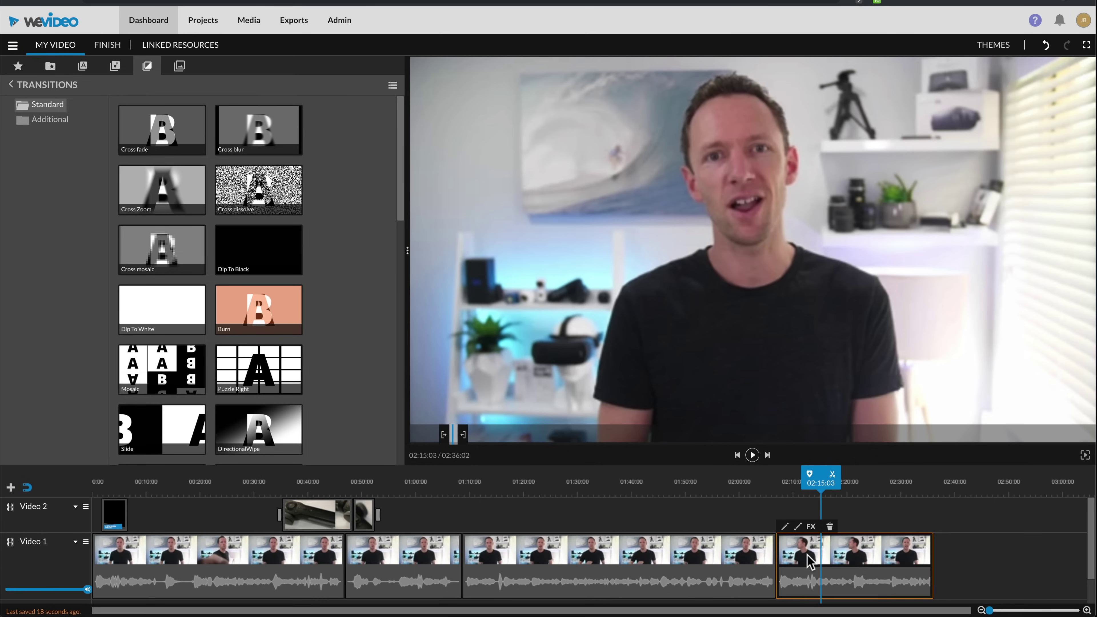
pyautogui.doubleClick(821, 560)
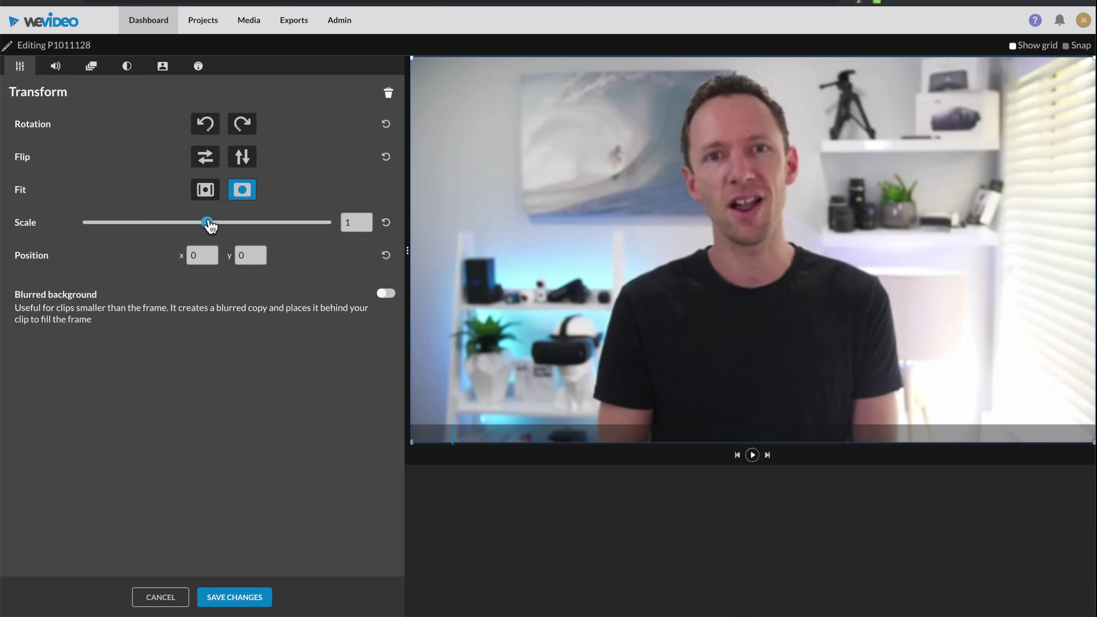
pyautogui.moveTo(208, 223); pyautogui.dragTo(211, 223)
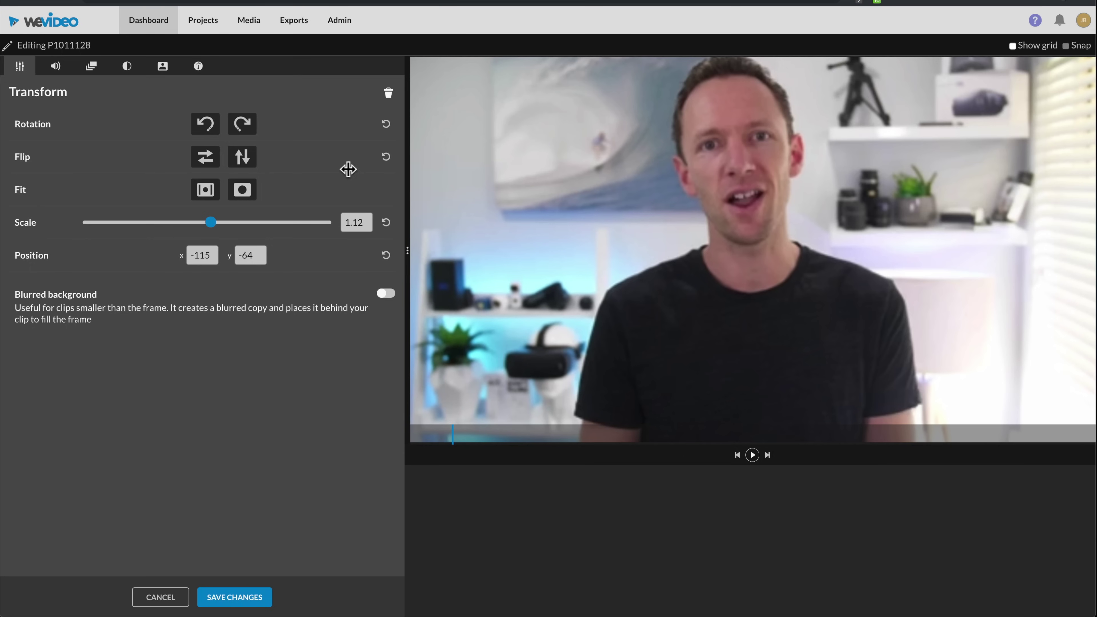
pyautogui.moveTo(723, 175)
pyautogui.mouseDown()
pyautogui.moveTo(728, 201)
pyautogui.moveTo(724, 193)
pyautogui.mouseUp()
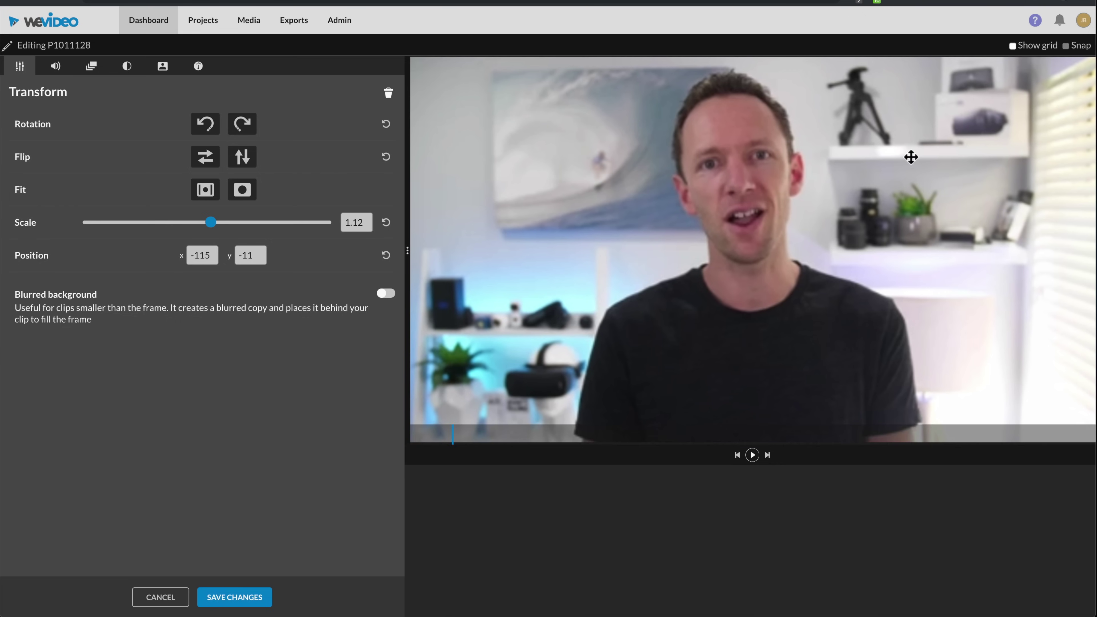
pyautogui.click(222, 599)
pyautogui.click(744, 485)
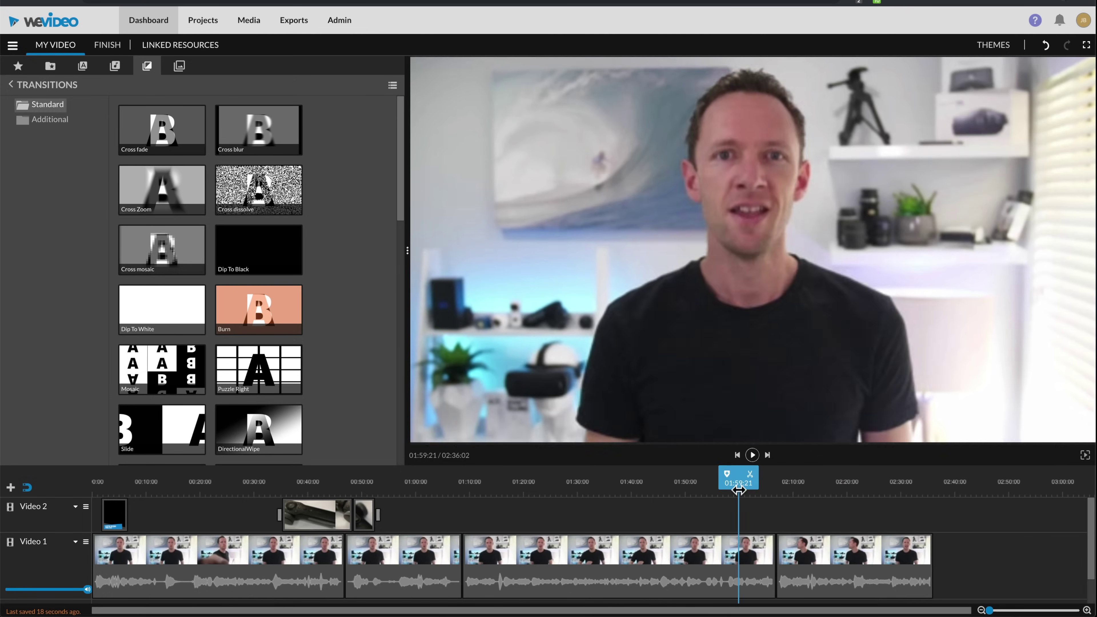
pyautogui.moveTo(744, 489); pyautogui.dragTo(840, 487)
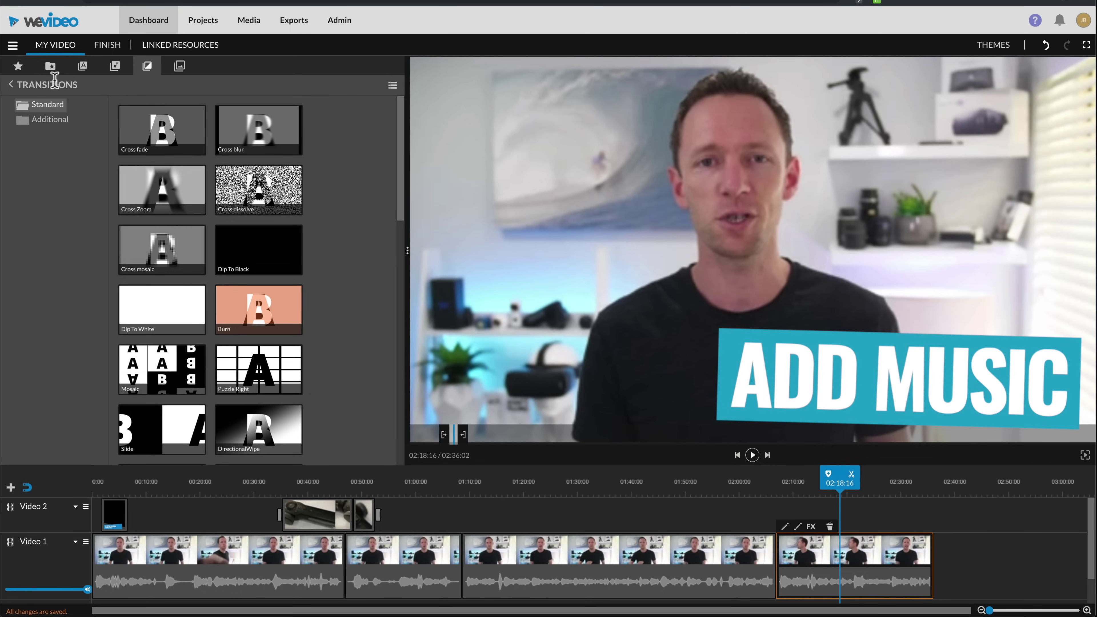
# Add the free music track Moment Of Inspiration at the start of a new audio track and enlarge the timeline area.
pyautogui.click(50, 66)
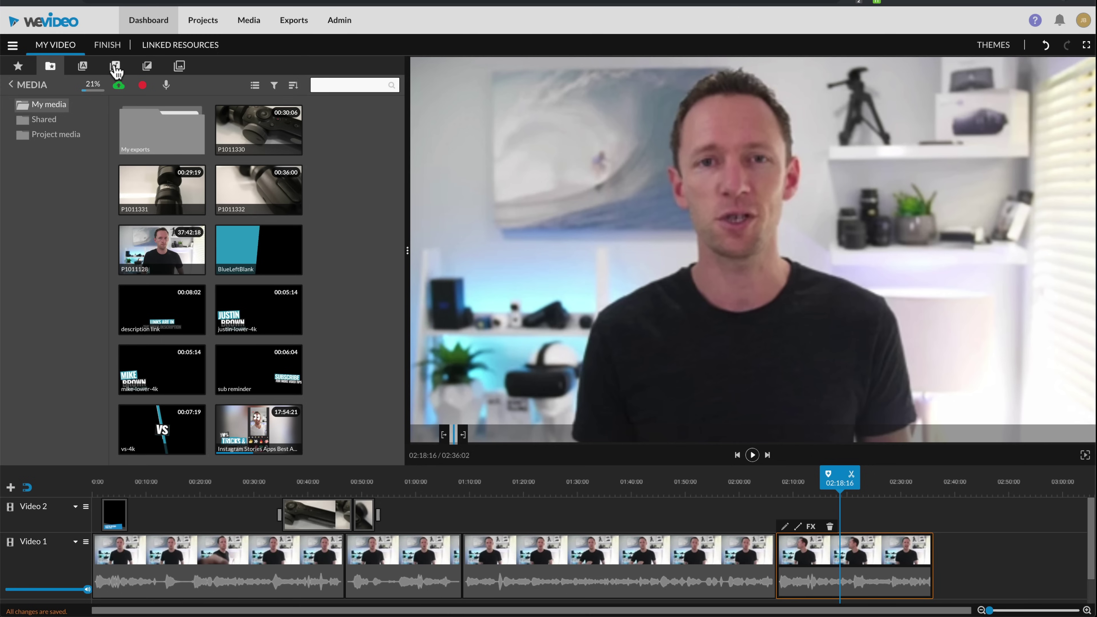
pyautogui.click(115, 67)
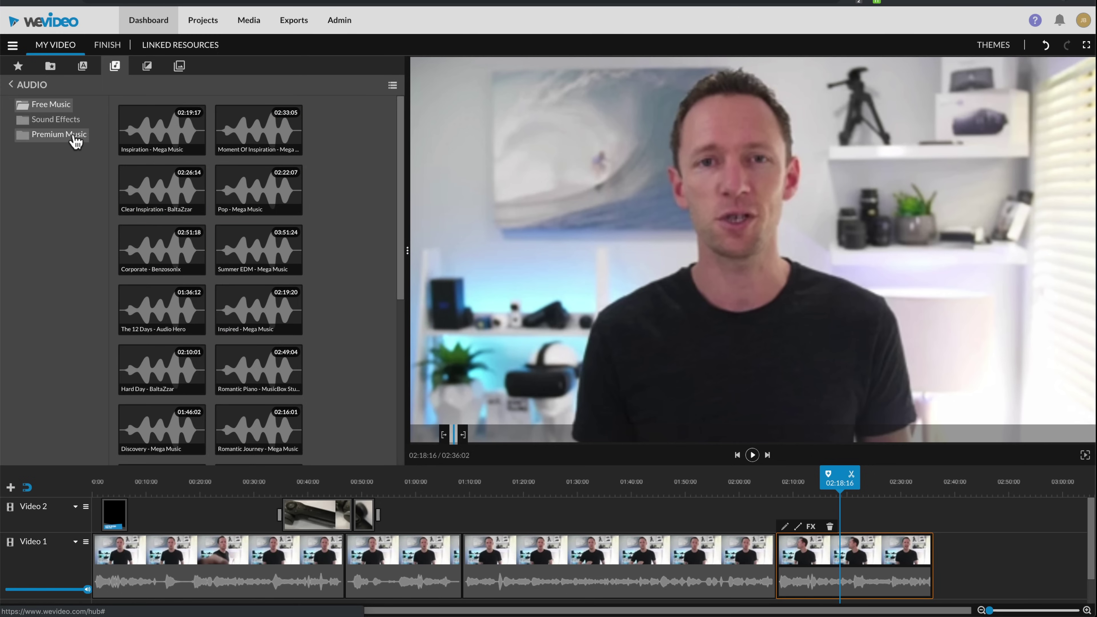
pyautogui.moveTo(246, 130); pyautogui.dragTo(142, 592)
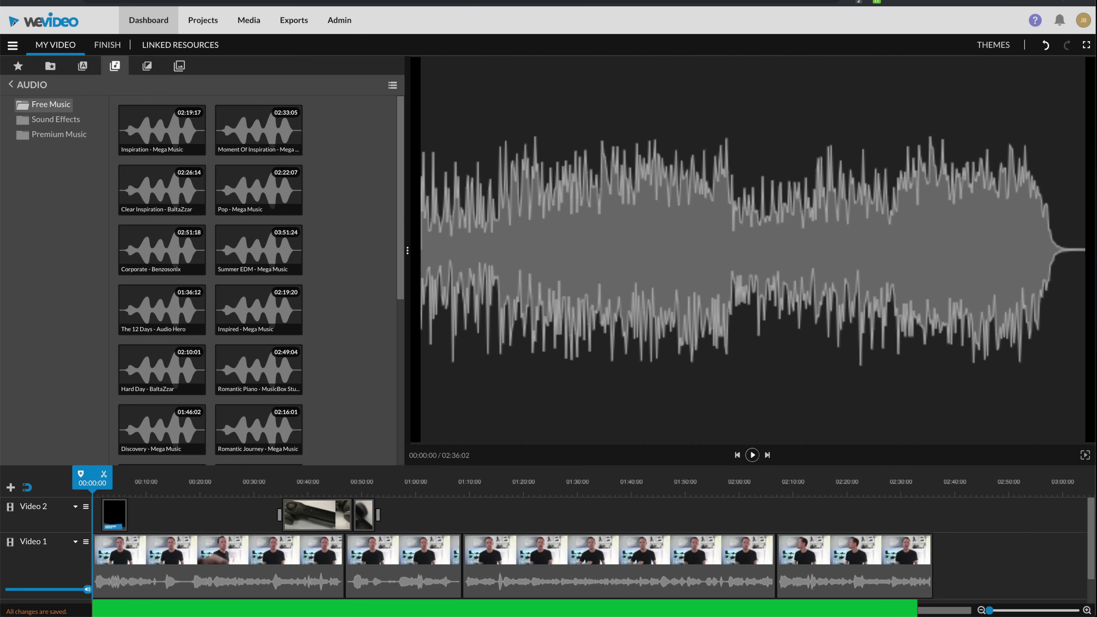
pyautogui.click(398, 482)
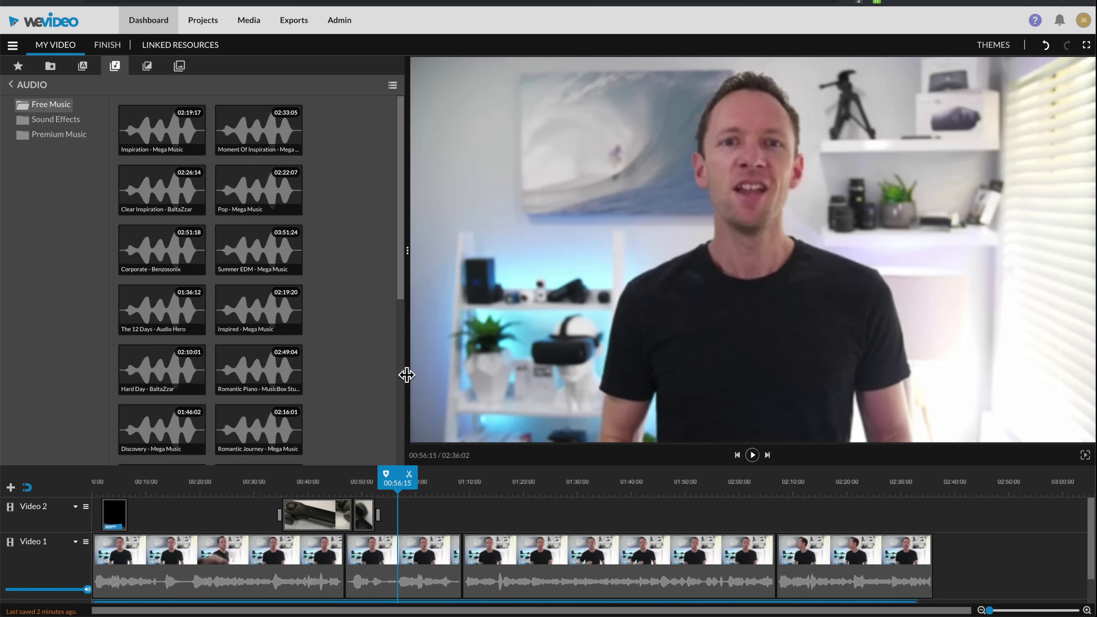
pyautogui.moveTo(405, 369); pyautogui.dragTo(555, 365)
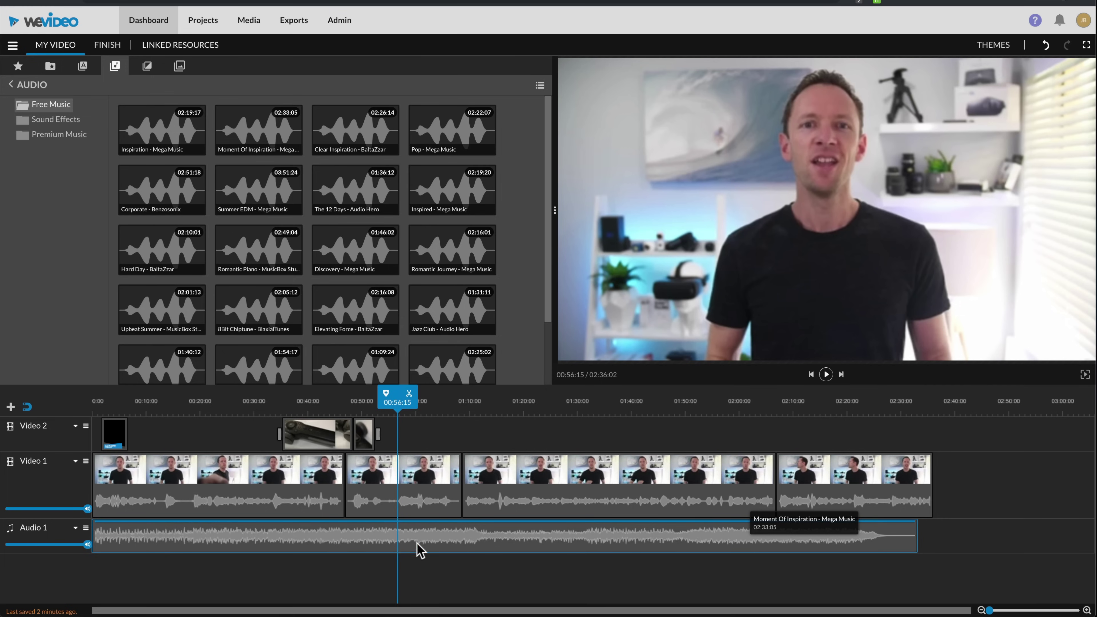
pyautogui.moveTo(380, 550); pyautogui.dragTo(405, 559)
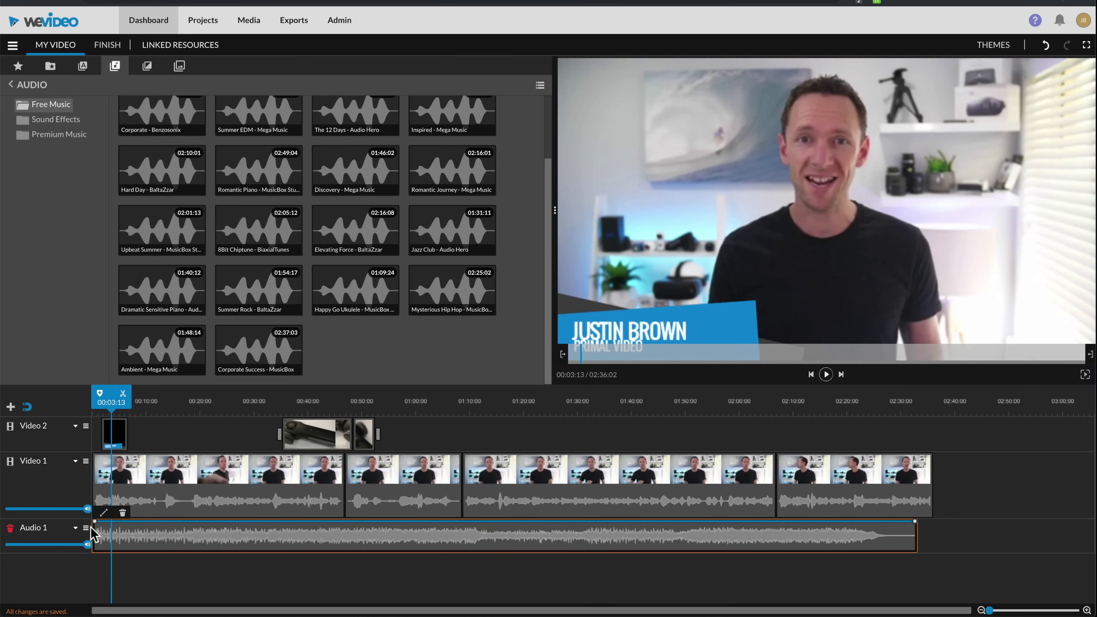
pyautogui.moveTo(95, 528); pyautogui.dragTo(29, 557)
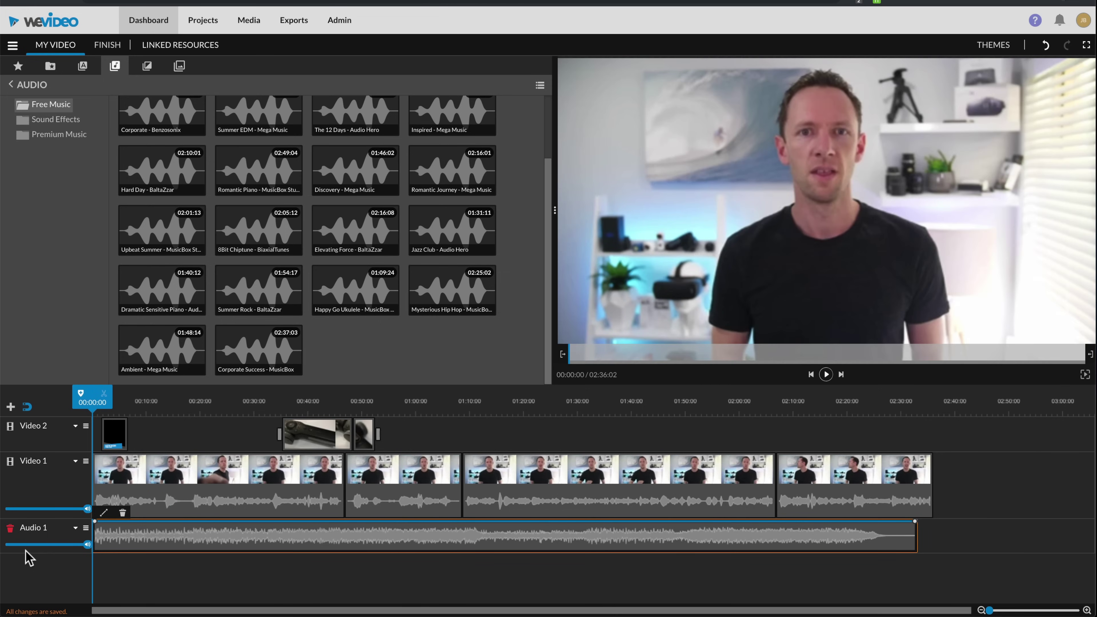
# Place Elevating Force directly after the first music clip on Audio 1 and delete it again.
pyautogui.moveTo(329, 233); pyautogui.dragTo(941, 534)
pyautogui.click(986, 543)
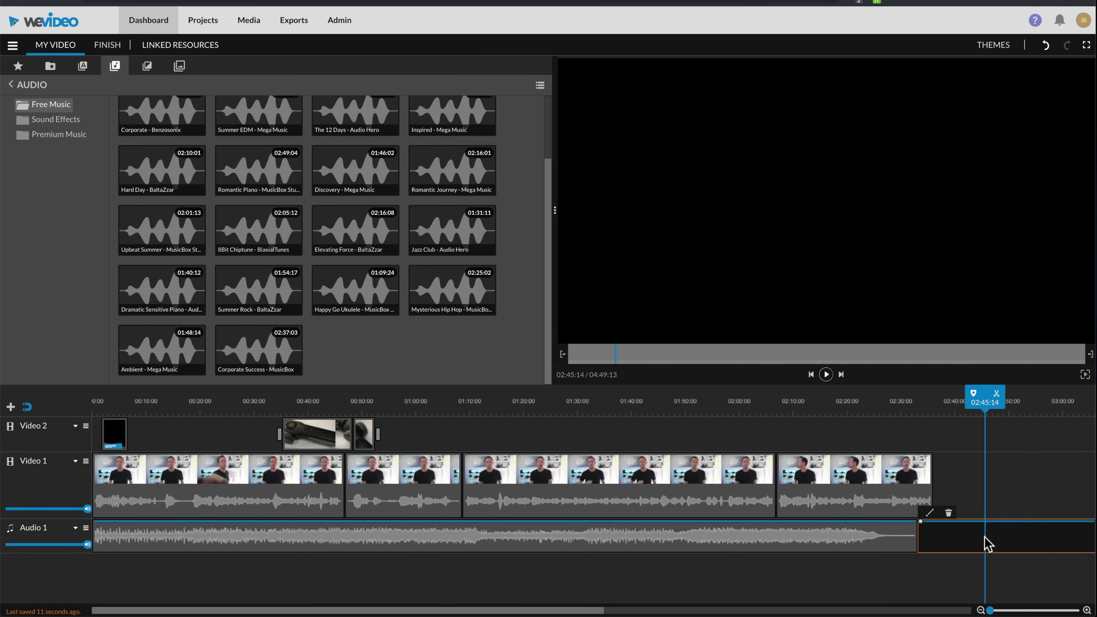
pyautogui.press('Delete')
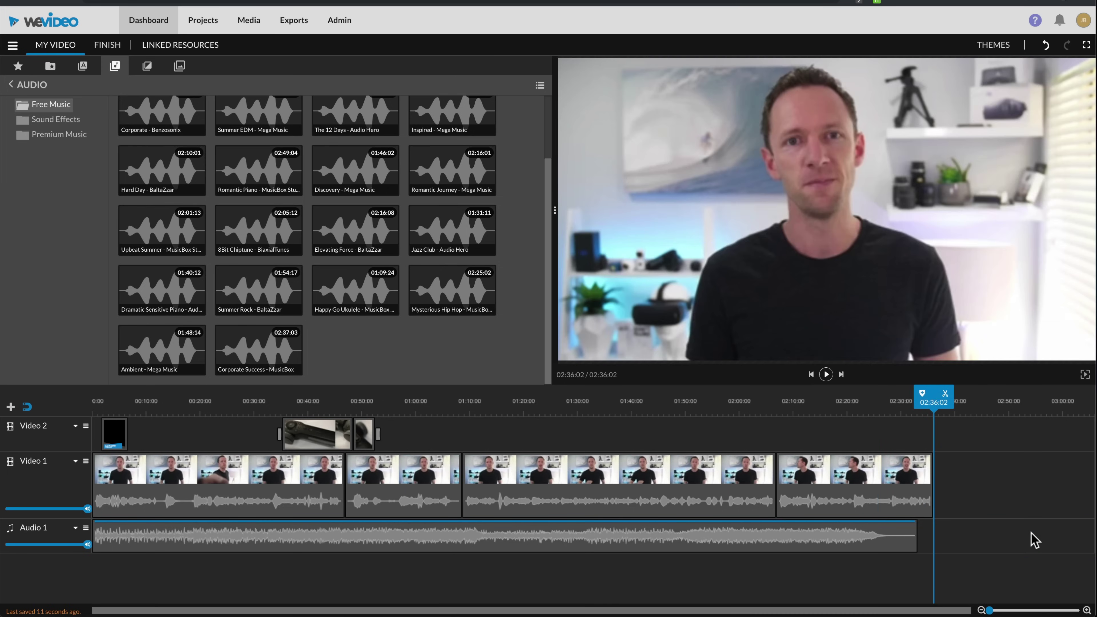
# Enable audio fading on the Moment Of Inspiration clip with a 3-second fade-in and a 3-second fade-out.
pyautogui.click(895, 536)
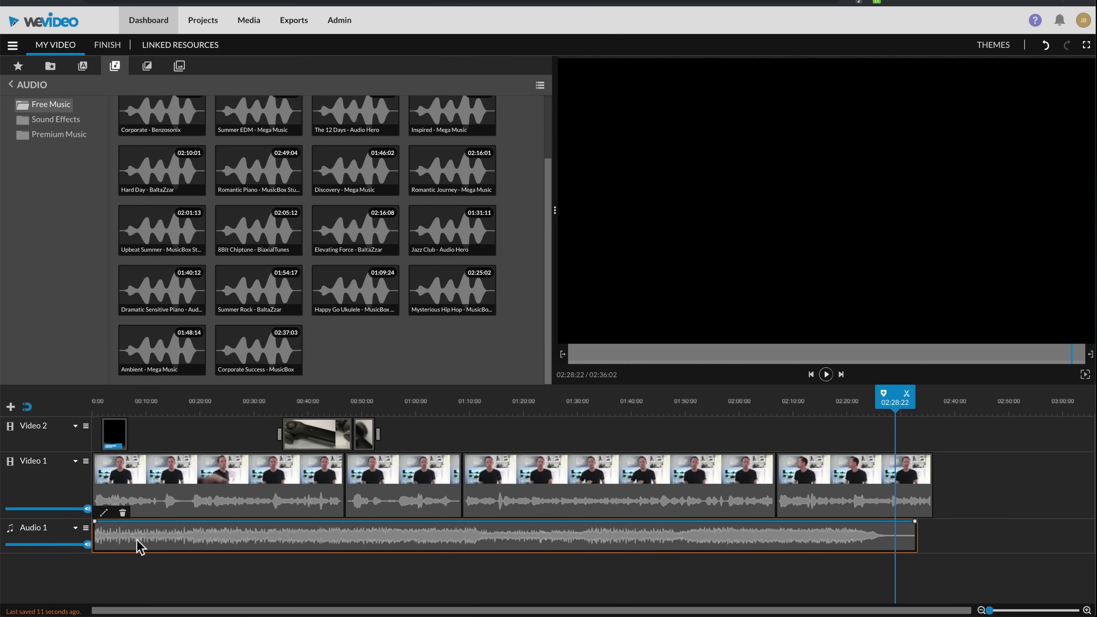
pyautogui.click(104, 514)
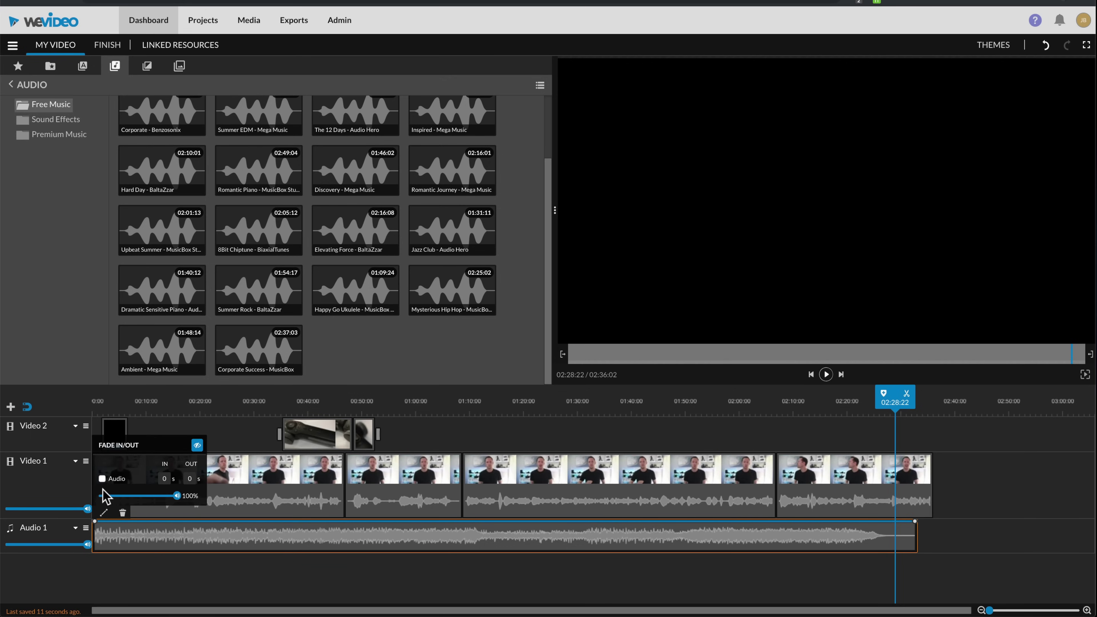
pyautogui.click(102, 479)
pyautogui.doubleClick(163, 478)
pyautogui.write('3')
pyautogui.doubleClick(189, 479)
pyautogui.write('3')
pyautogui.click(143, 561)
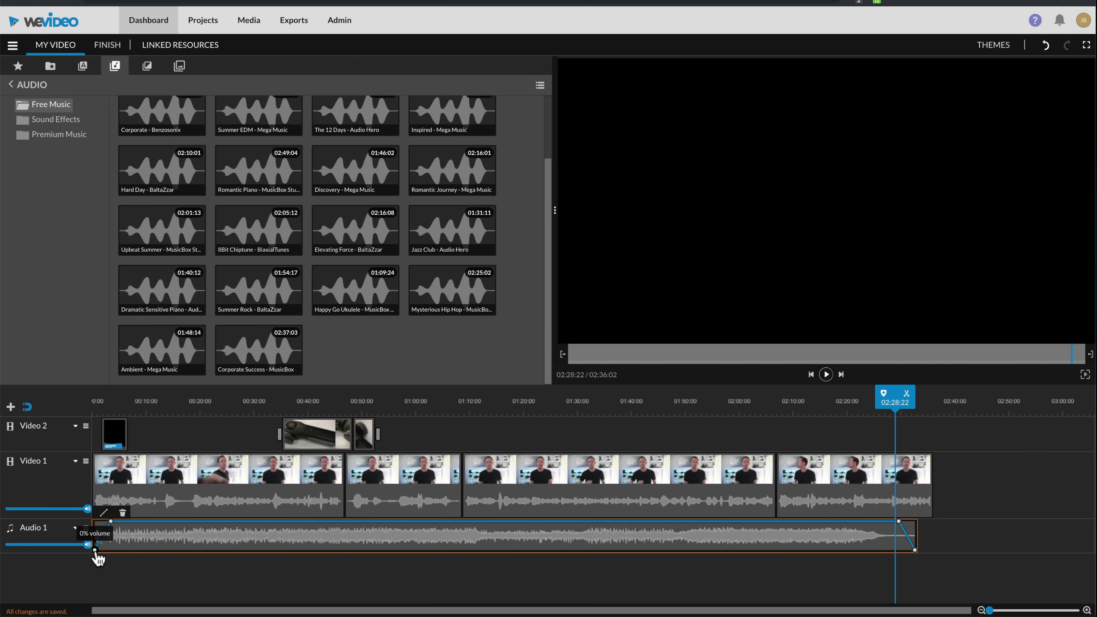
pyautogui.moveTo(99, 559)
pyautogui.moveTo(111, 523)
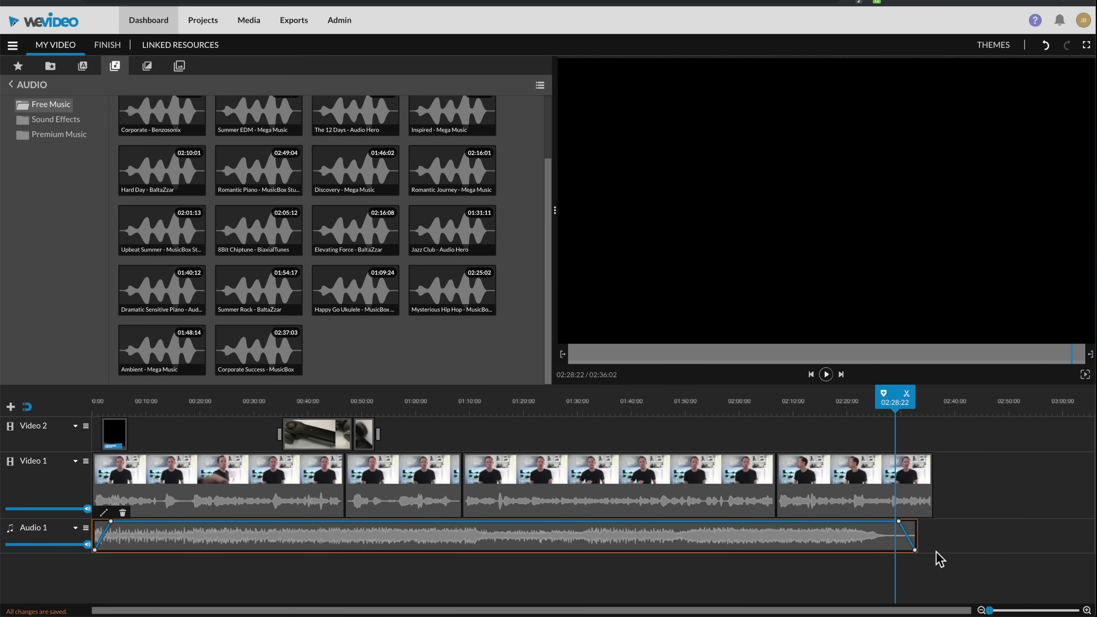
# Compare the audio waveforms of the Video 1 clips and examine the track's overall volume control.
pyautogui.click(291, 493)
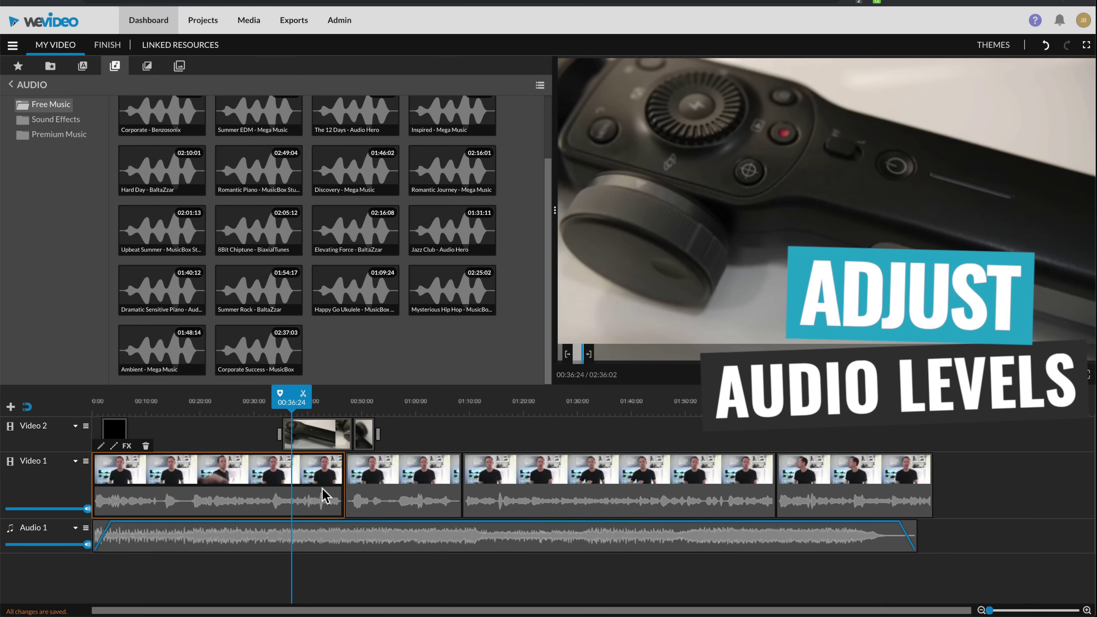
pyautogui.click(423, 500)
pyautogui.click(506, 500)
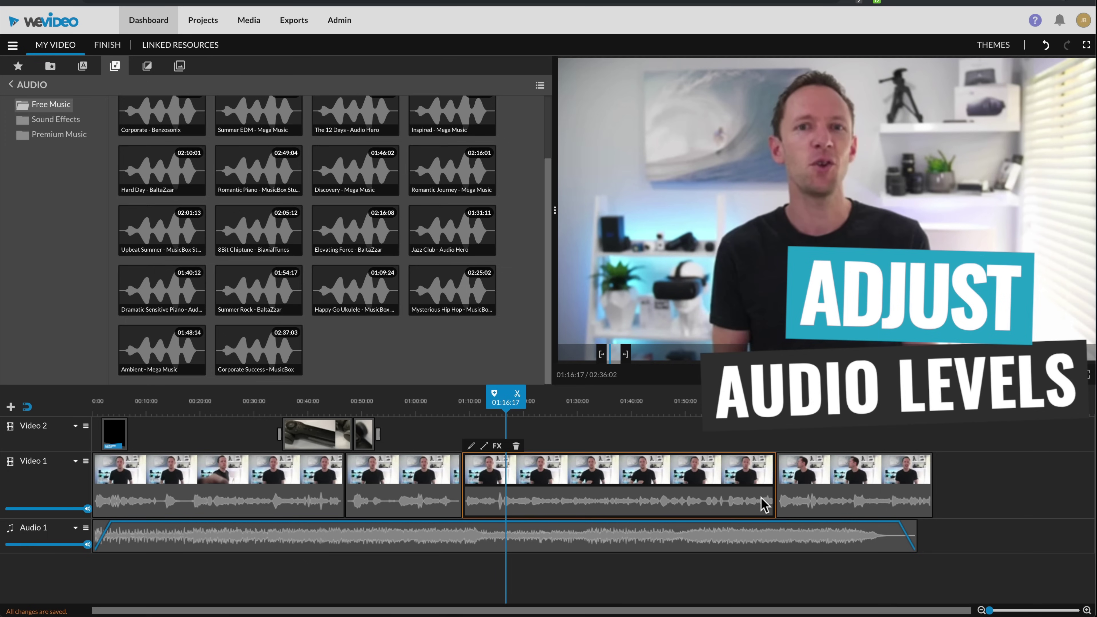
pyautogui.click(796, 499)
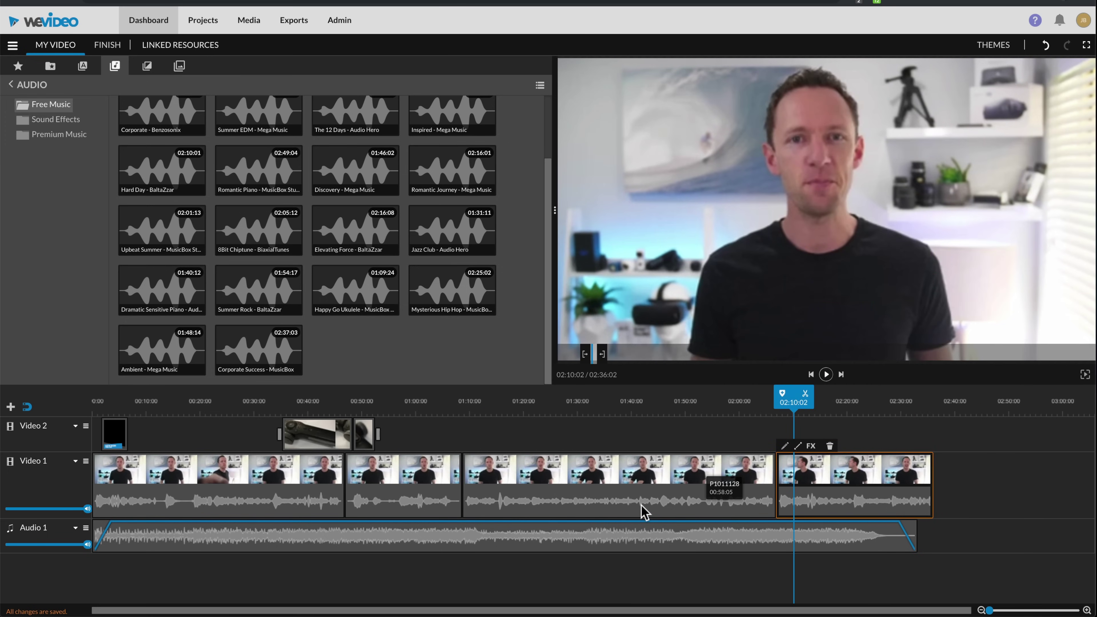
pyautogui.click(246, 495)
pyautogui.click(406, 501)
pyautogui.click(491, 503)
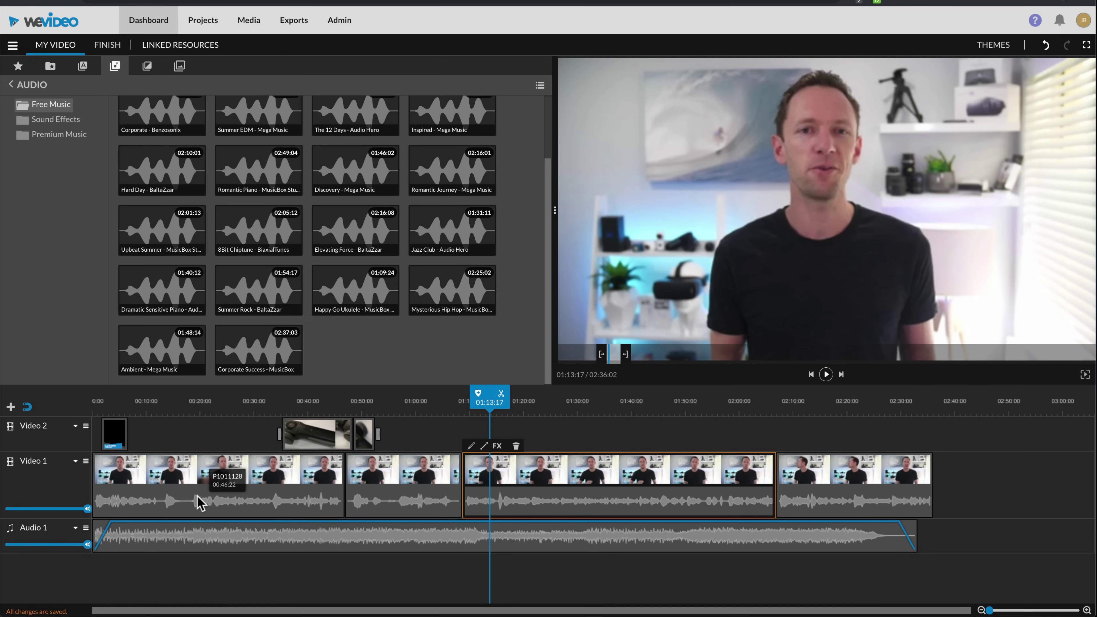
pyautogui.moveTo(88, 508)
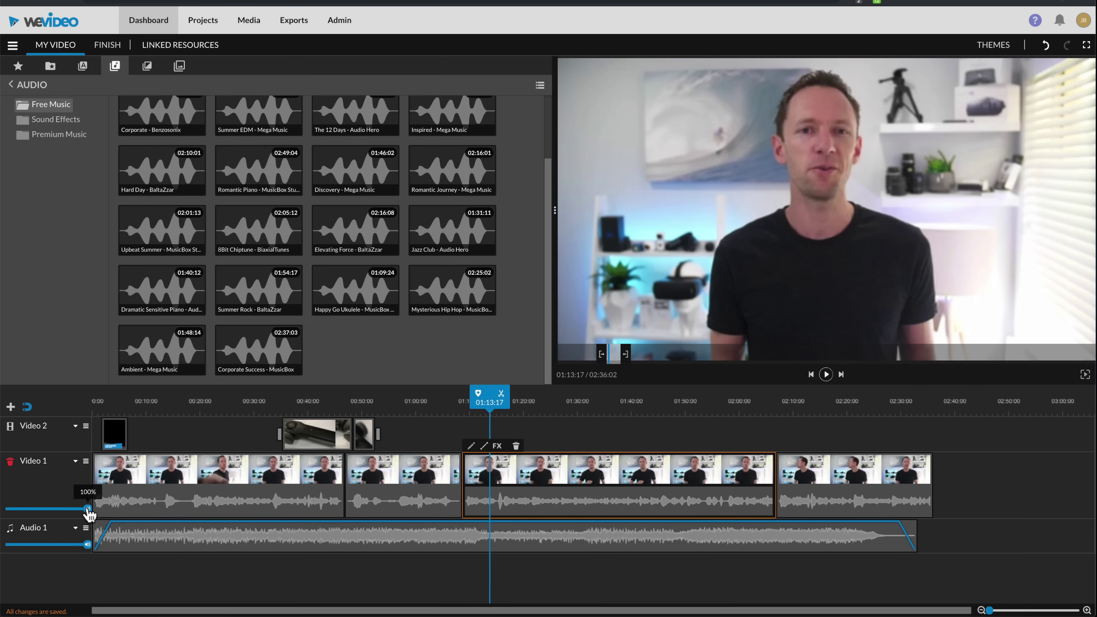
pyautogui.moveTo(87, 509)
pyautogui.mouseDown()
pyautogui.moveTo(54, 509)
pyautogui.moveTo(103, 514)
pyautogui.mouseUp()
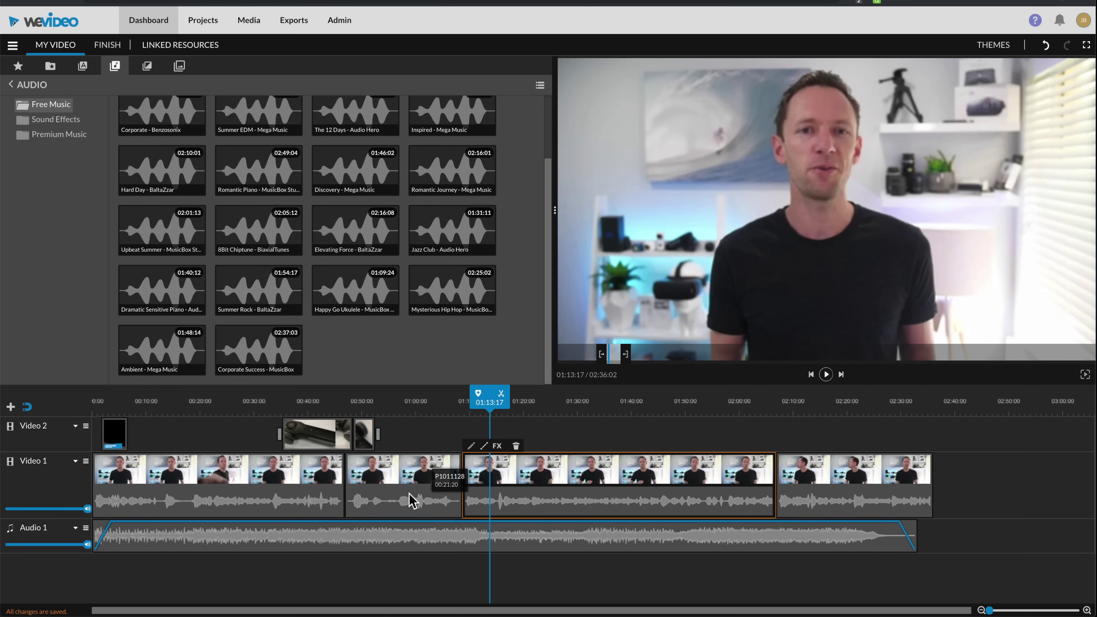
# Set the second Video 1 clip's audio level to 55% and lower the Audio 1 track volume to about two thirds.
pyautogui.click(412, 502)
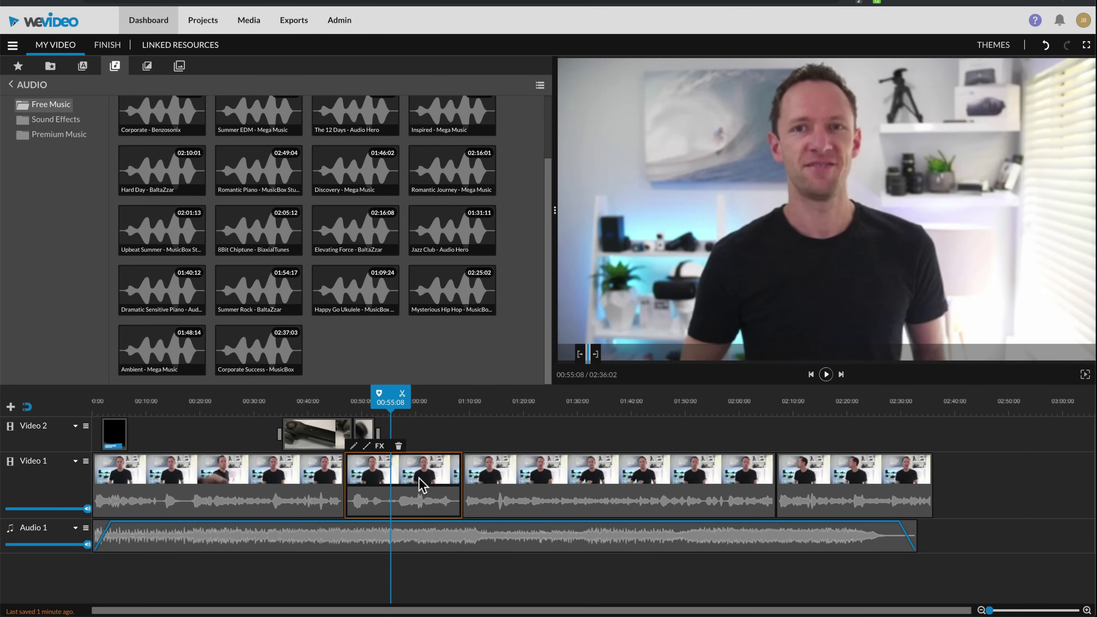
pyautogui.doubleClick(422, 484)
pyautogui.click(55, 67)
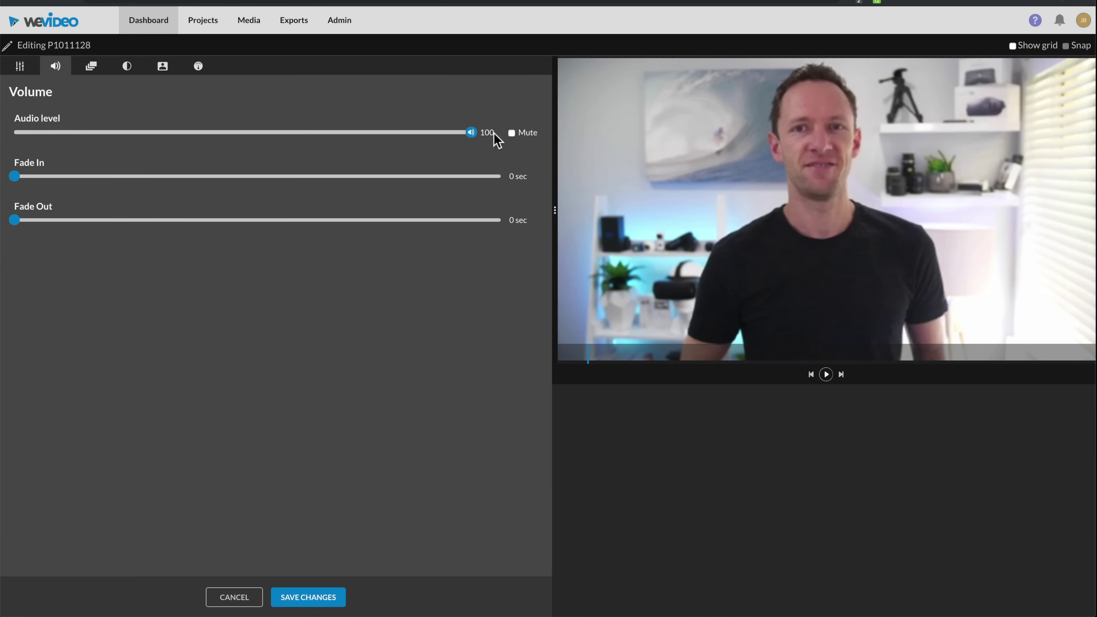
pyautogui.click(233, 598)
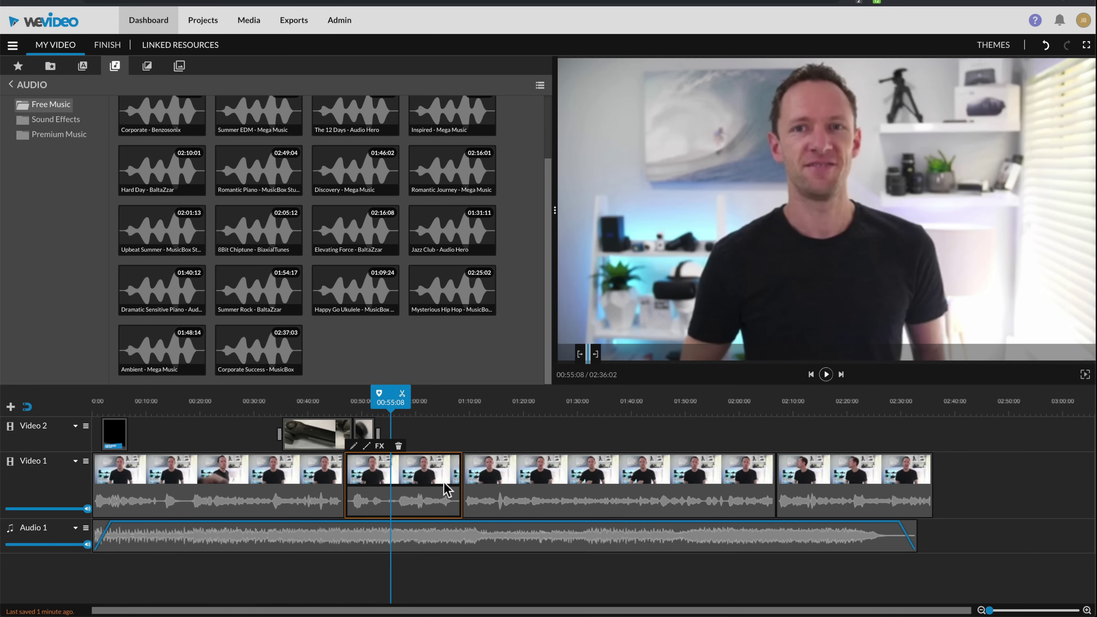
pyautogui.click(366, 448)
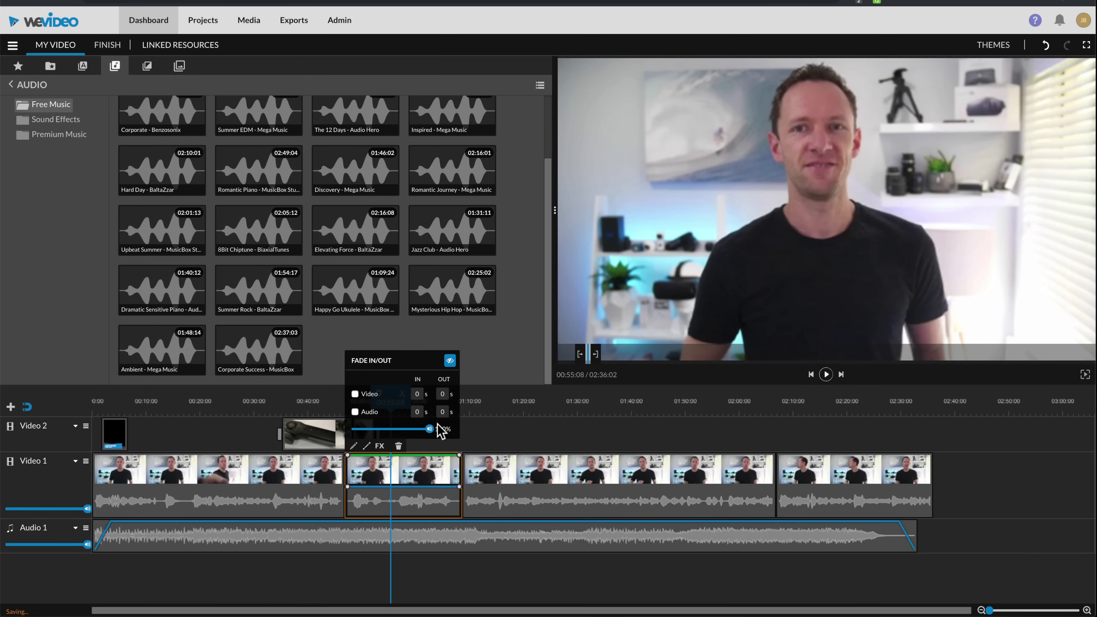
pyautogui.moveTo(435, 431); pyautogui.dragTo(397, 435)
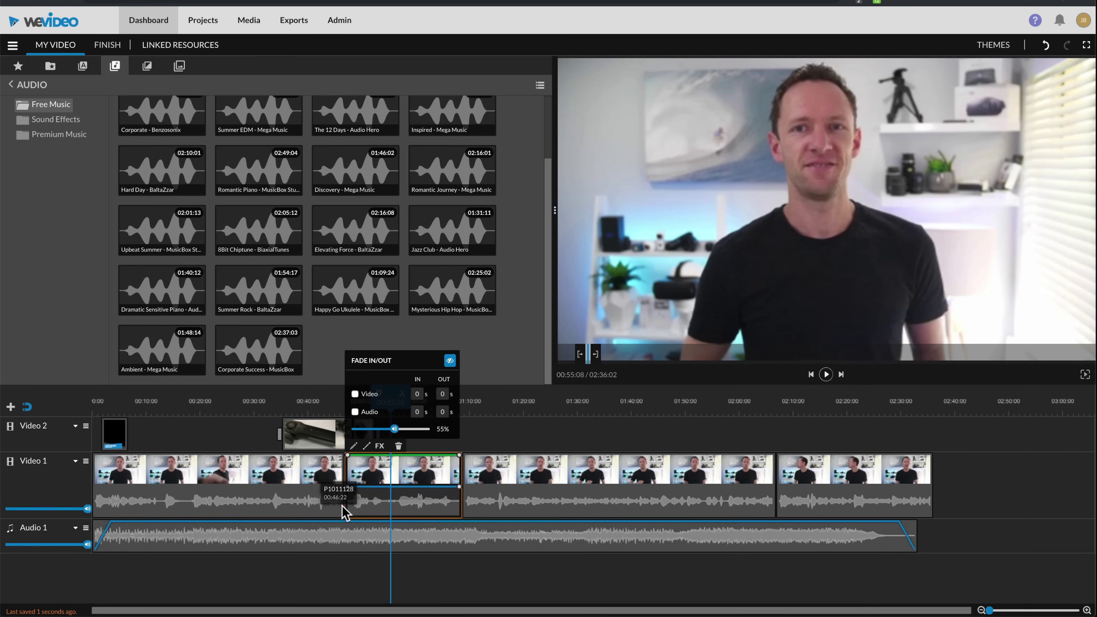
pyautogui.click(546, 536)
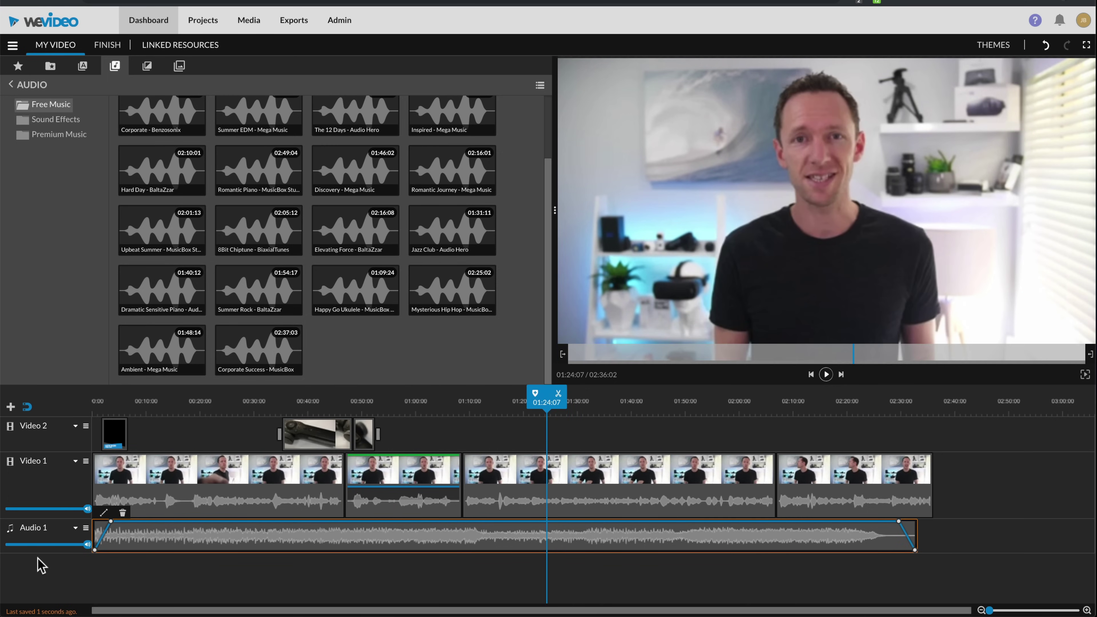
pyautogui.moveTo(86, 546); pyautogui.dragTo(62, 545)
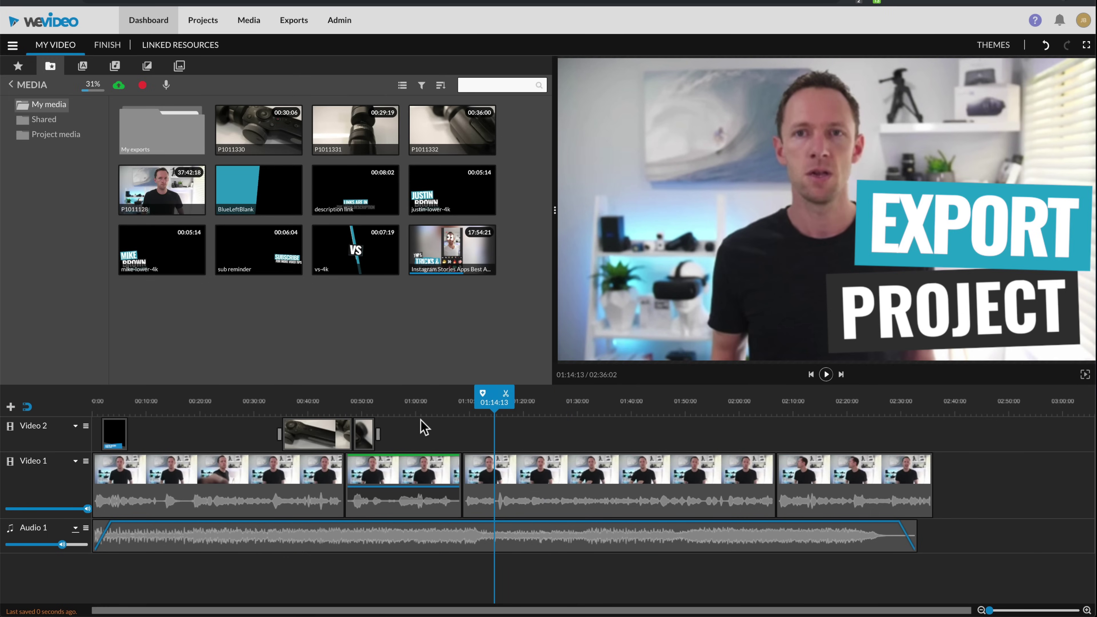
# Finish the edit, title the export EDIT 1, and open its export settings.
pyautogui.click(113, 44)
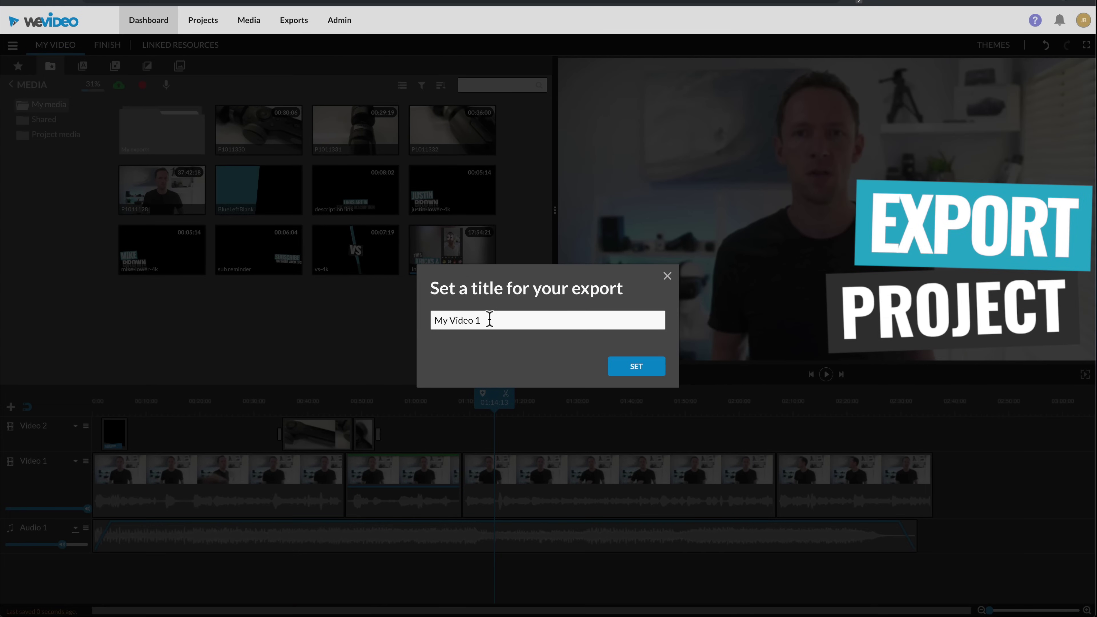
pyautogui.tripleClick(490, 319)
pyautogui.write('EDIT')
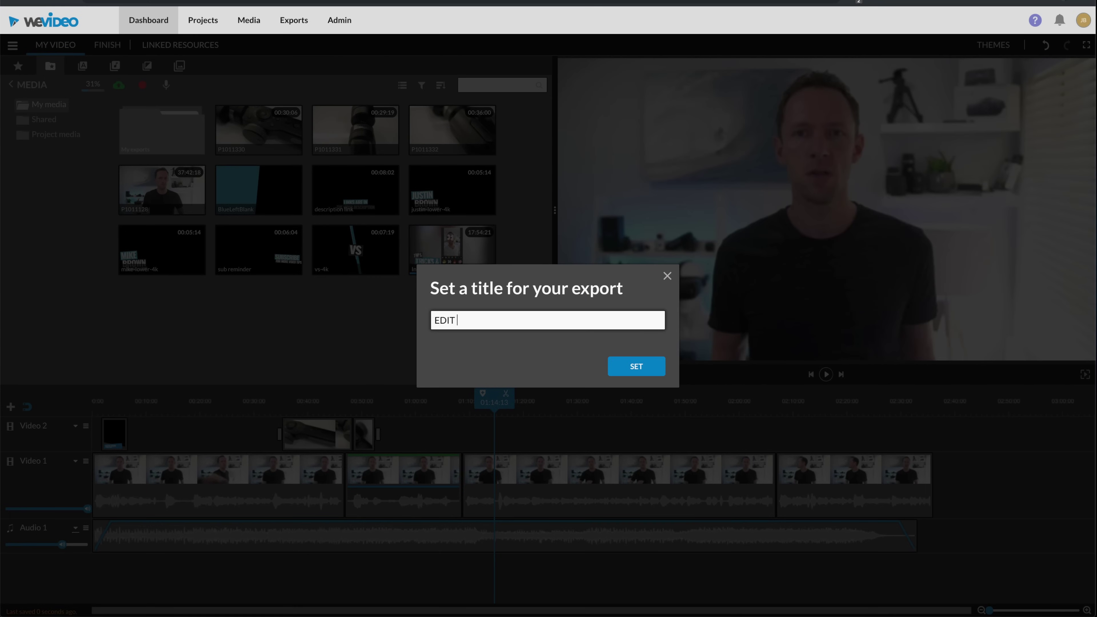
pyautogui.press('Return')
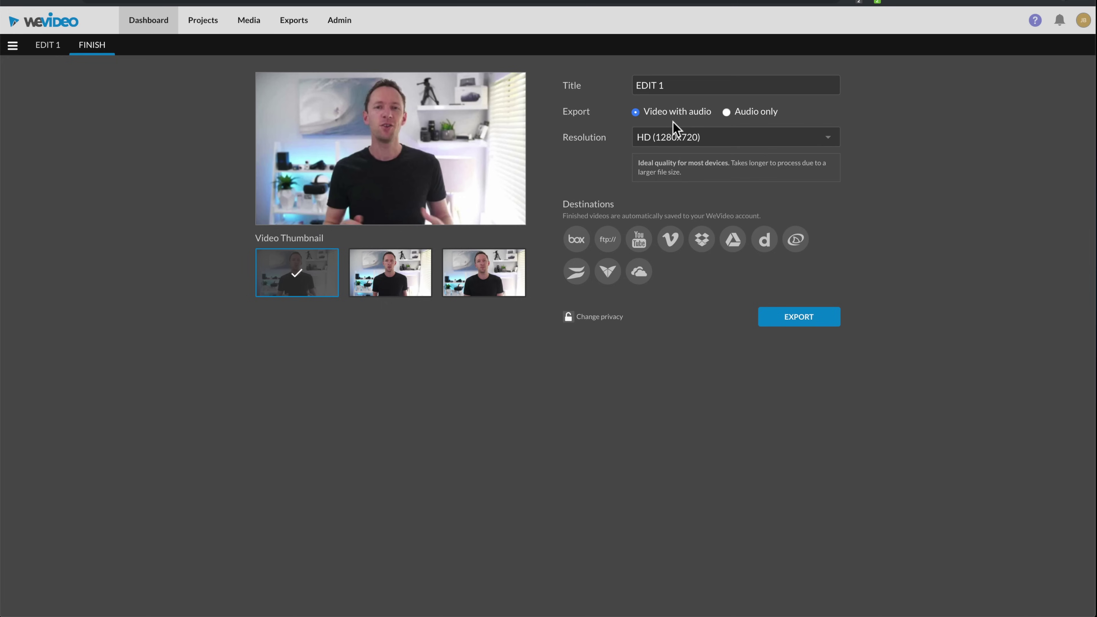
# Set the export resolution to Ultra HD (4K) and export the video.
pyautogui.click(815, 143)
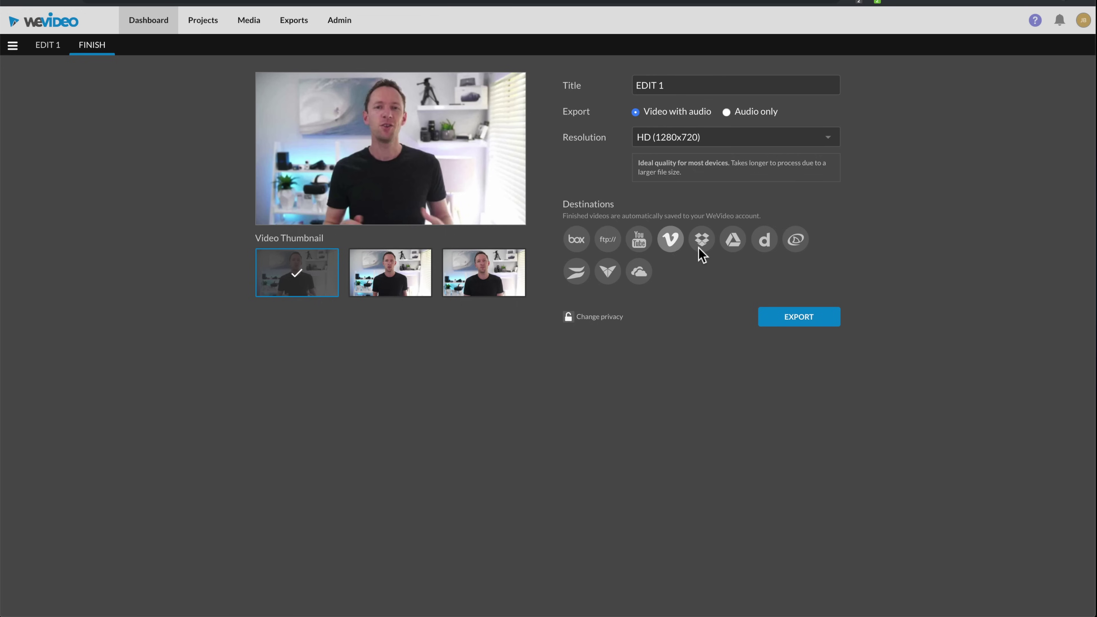
pyautogui.click(731, 137)
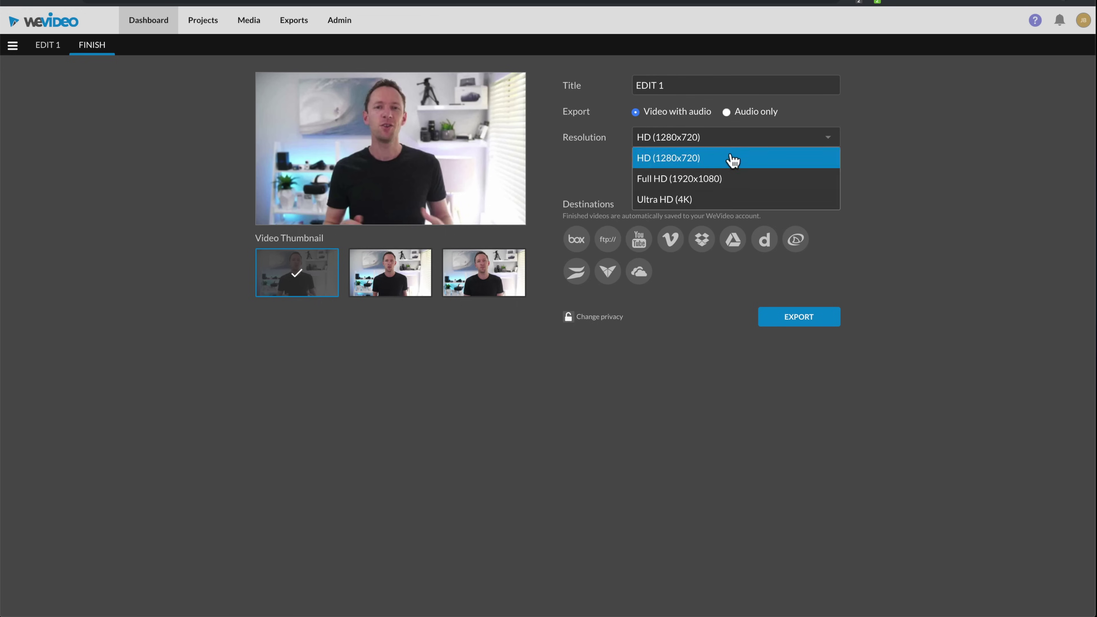
pyautogui.click(729, 200)
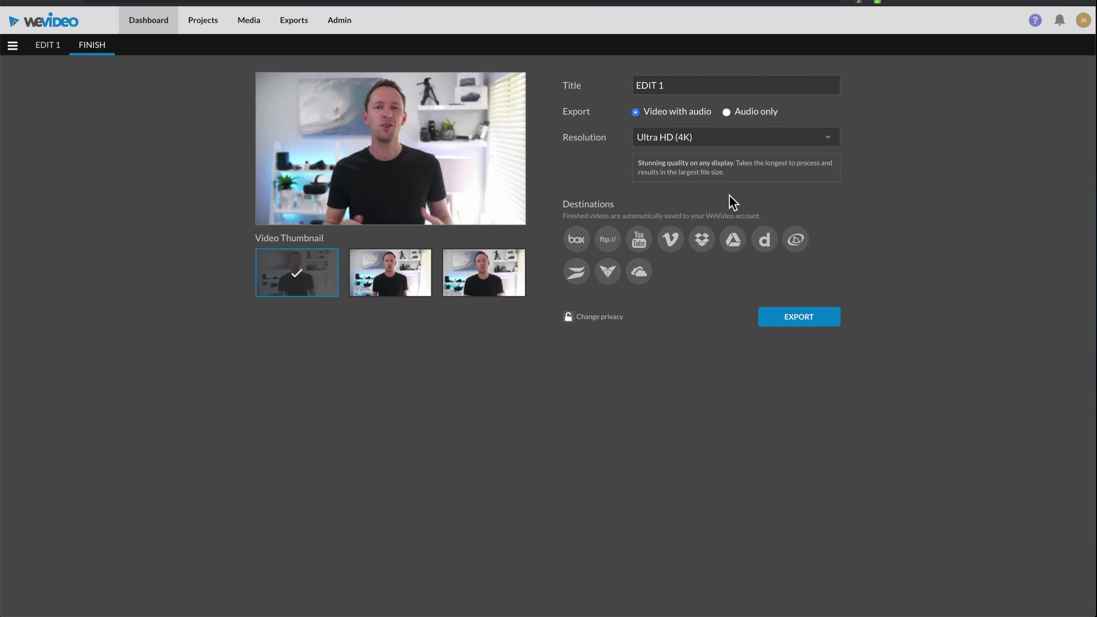
pyautogui.click(800, 318)
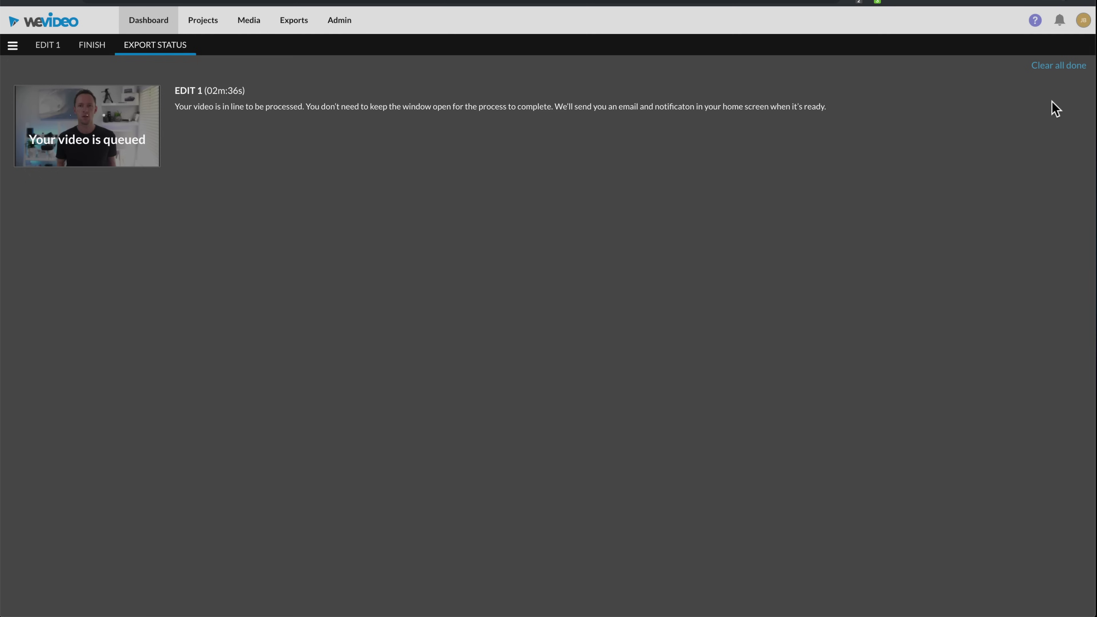
# Return to the EDIT 1 timeline and create a copy of the project in Vertical 9:16 format.
pyautogui.click(46, 45)
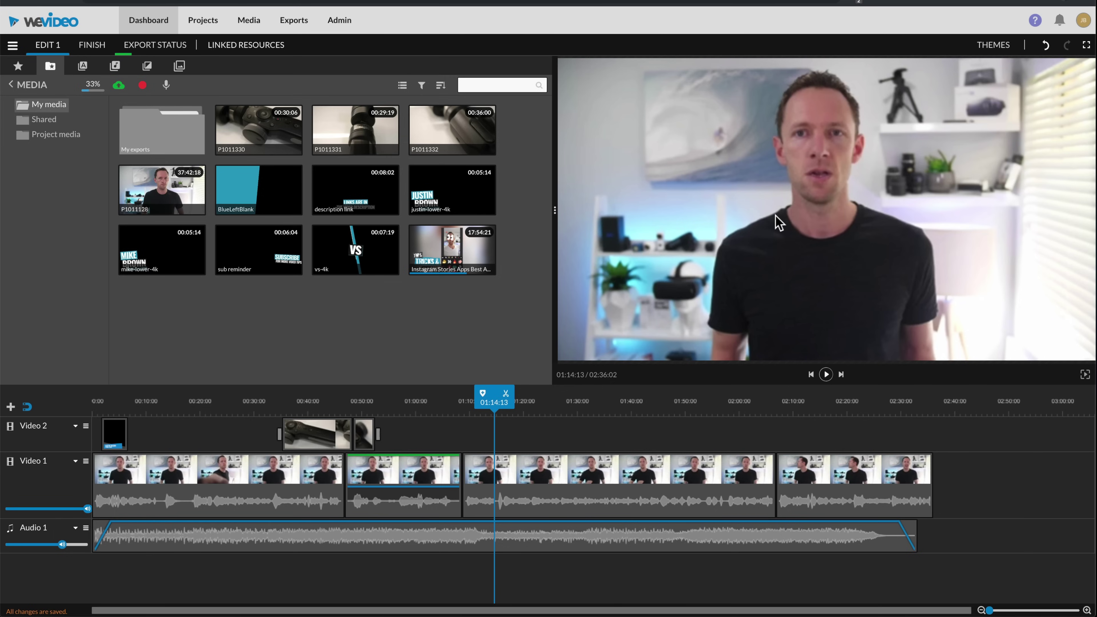
pyautogui.click(10, 48)
pyautogui.click(53, 197)
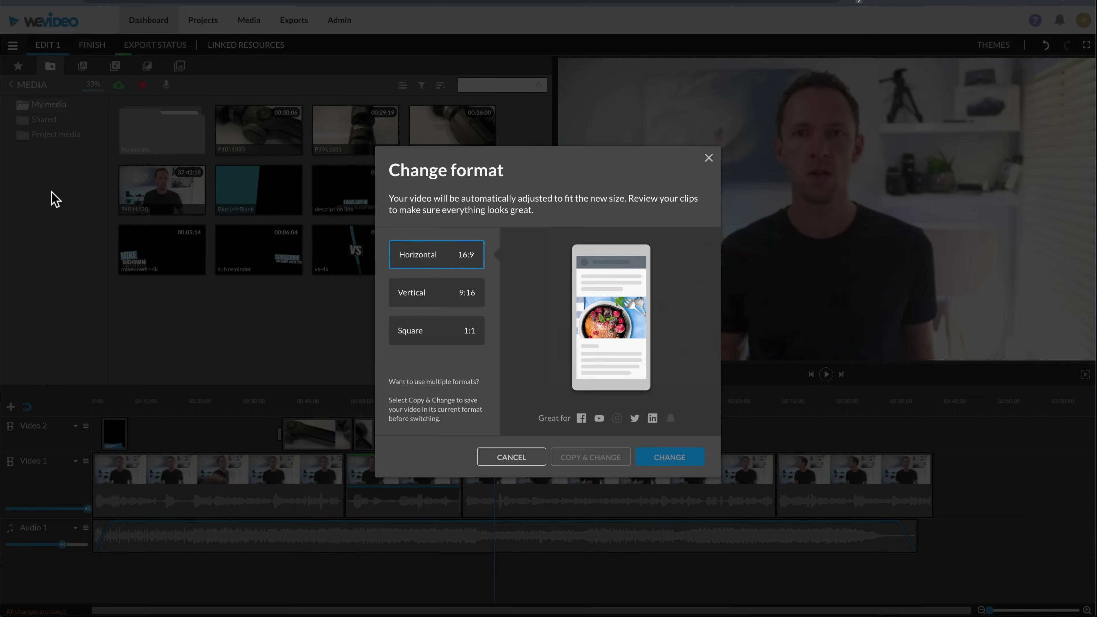
pyautogui.click(465, 297)
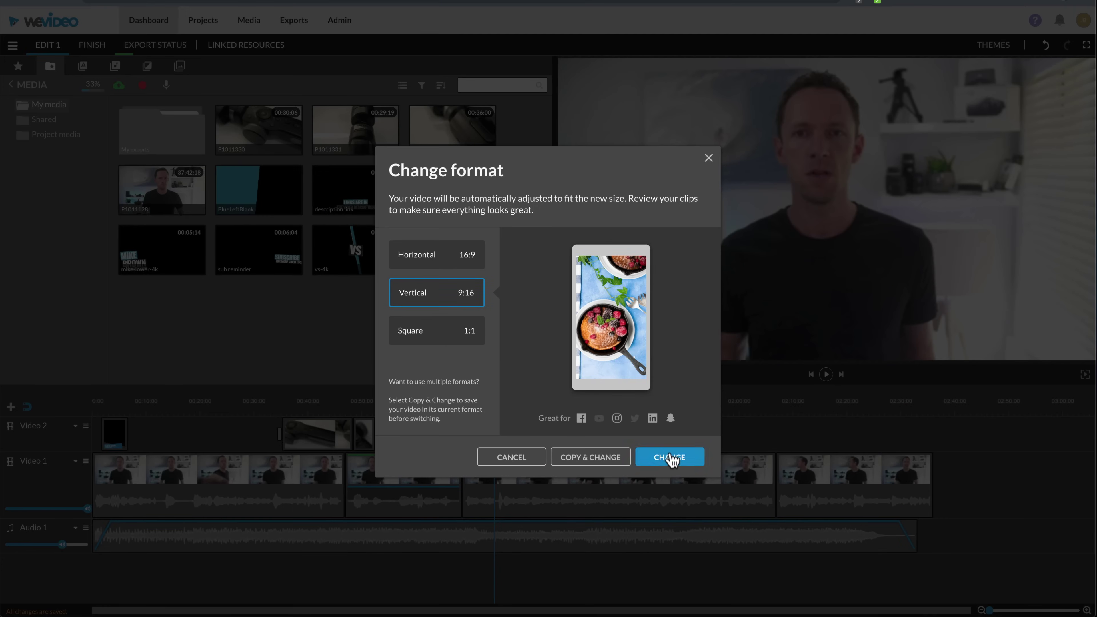
pyautogui.click(592, 461)
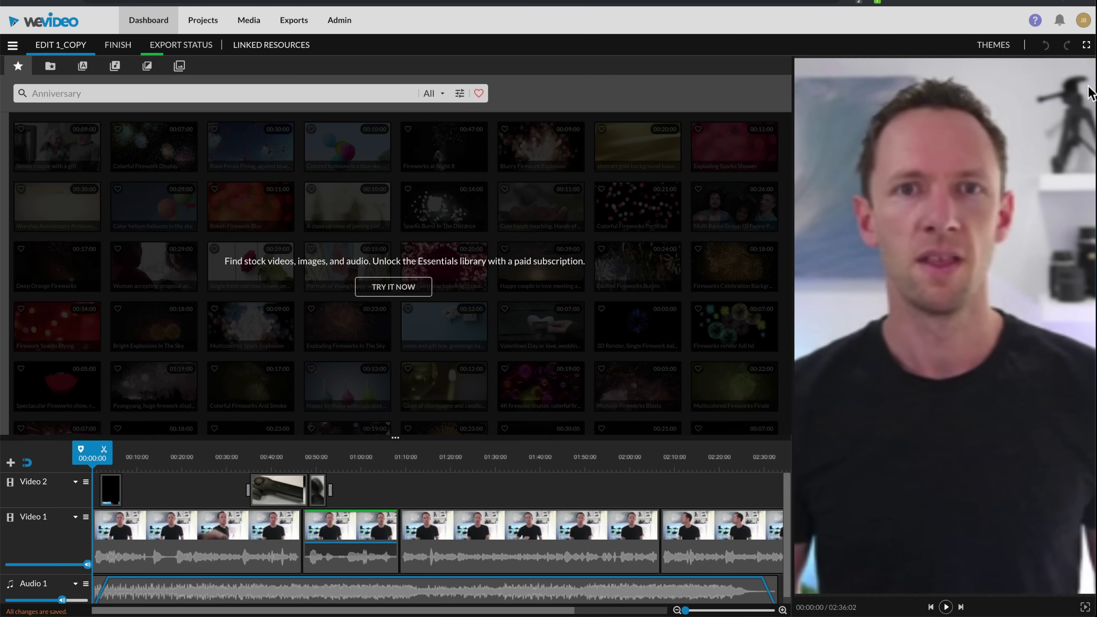
# Open the lower third at the start of Video 2 and set the PRIMAL VIDEO text to automatic sizing.
pyautogui.moveTo(92, 462); pyautogui.dragTo(111, 464)
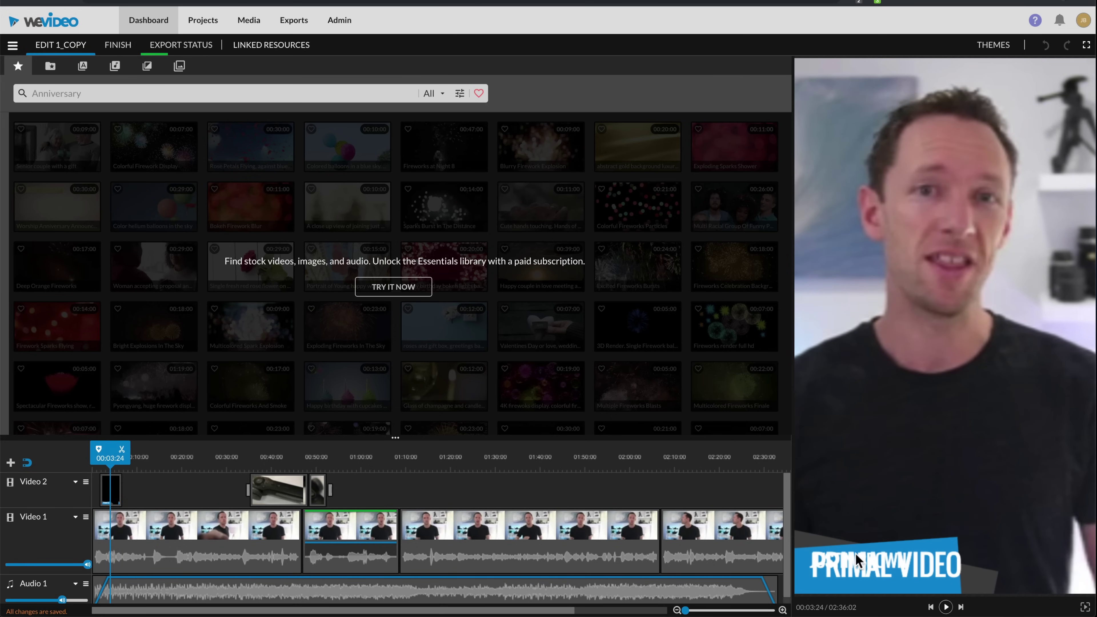
pyautogui.doubleClick(109, 494)
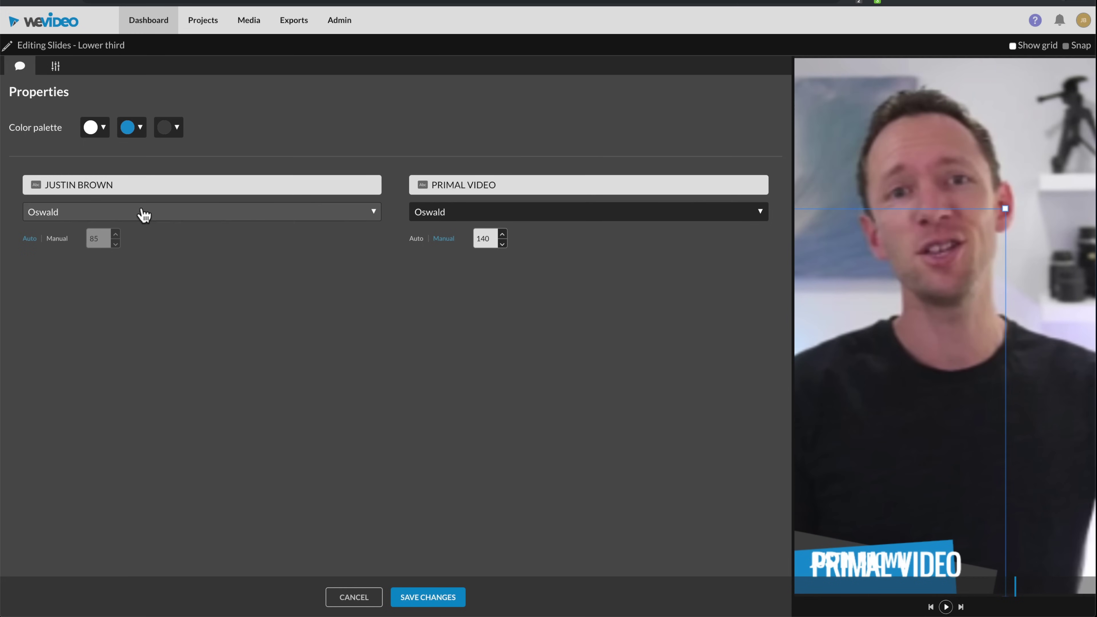
pyautogui.click(416, 238)
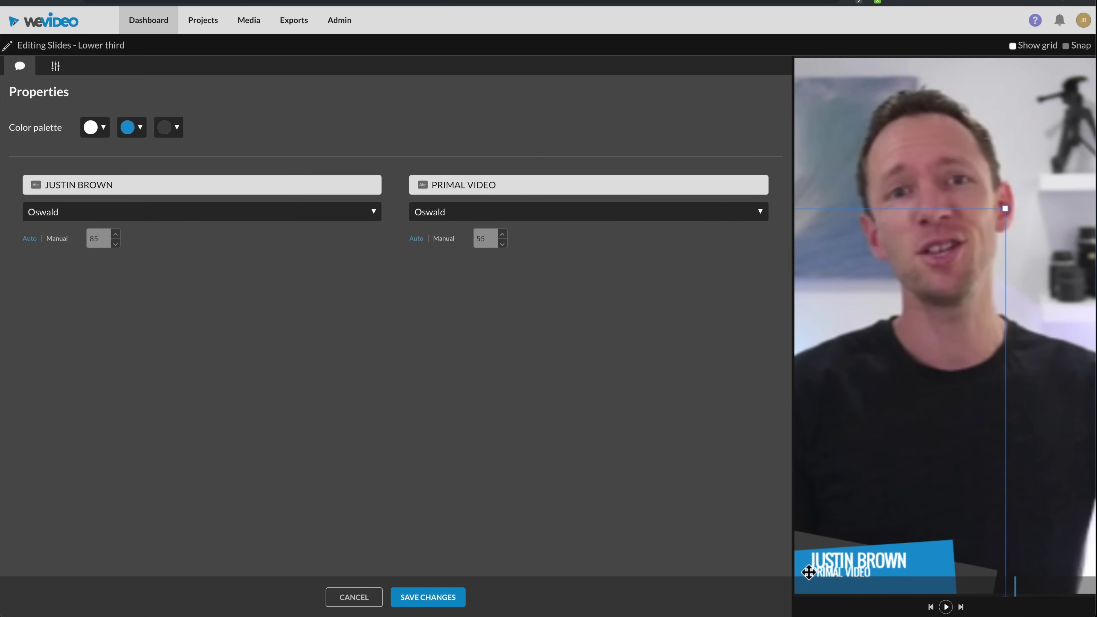
# Scale the lower third to 0.92, move it to about x -54, y 182, and save the changes.
pyautogui.click(59, 69)
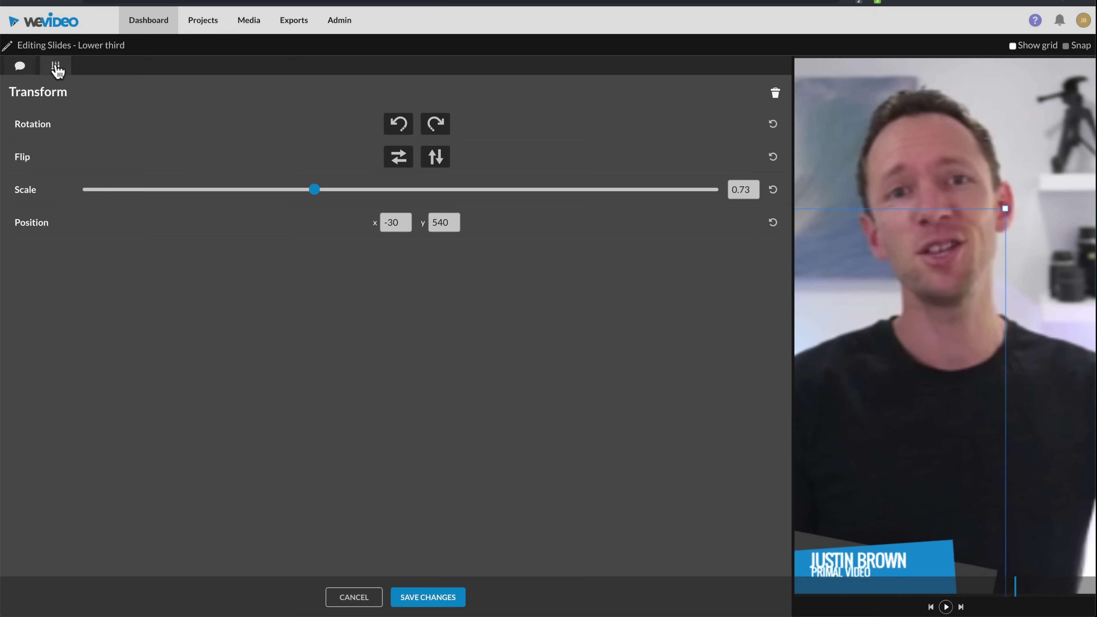
pyautogui.moveTo(317, 195); pyautogui.dragTo(374, 193)
pyautogui.moveTo(901, 488); pyautogui.dragTo(914, 449)
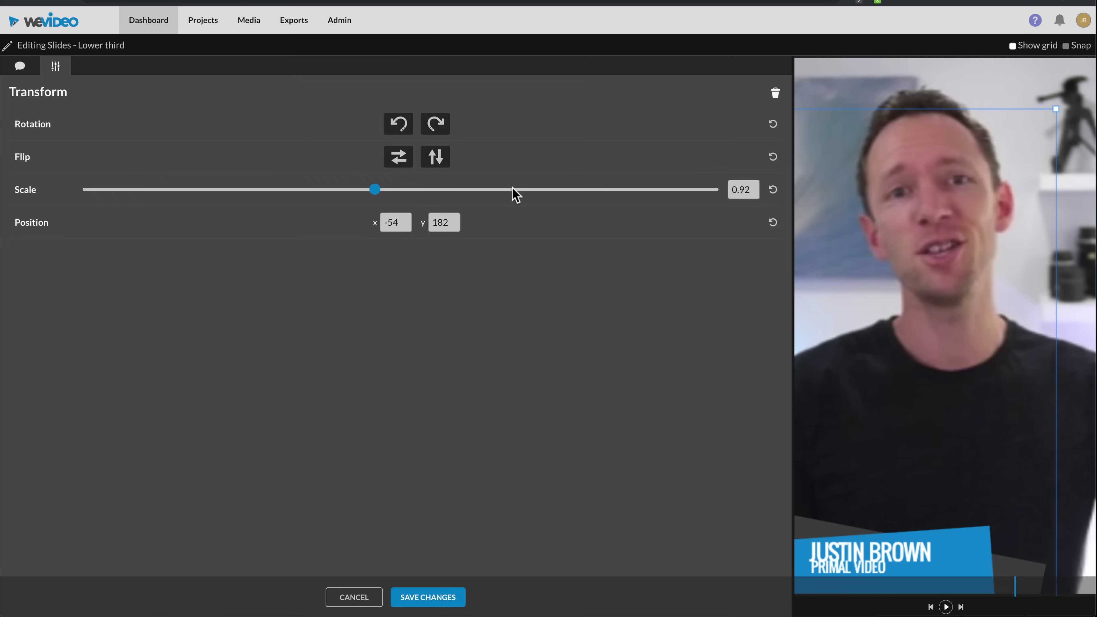
pyautogui.click(441, 599)
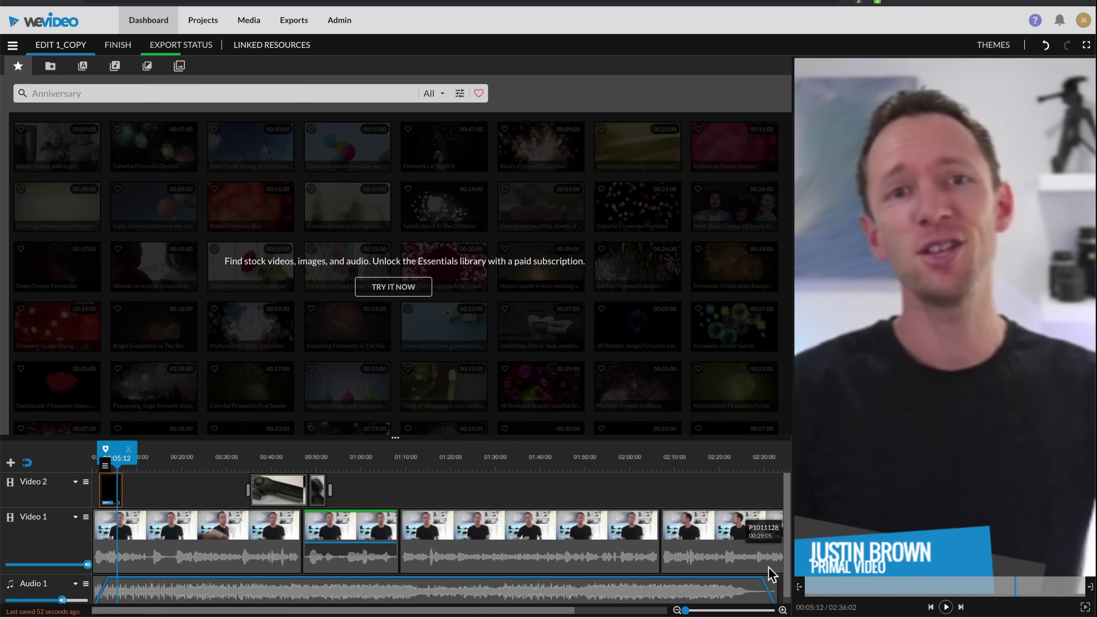
# Open the first Video 1 clip for editing and reposition it to about x -1055, y 8.
pyautogui.moveTo(186, 467)
pyautogui.mouseDown()
pyautogui.moveTo(177, 464)
pyautogui.moveTo(211, 464)
pyautogui.moveTo(195, 467)
pyautogui.mouseUp()
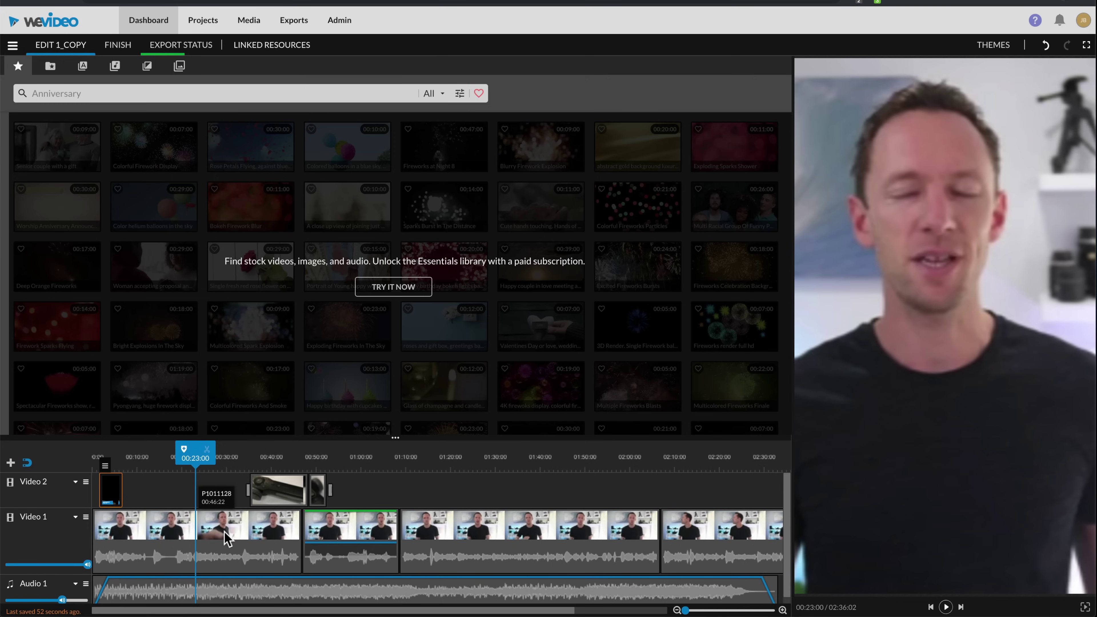
pyautogui.click(208, 534)
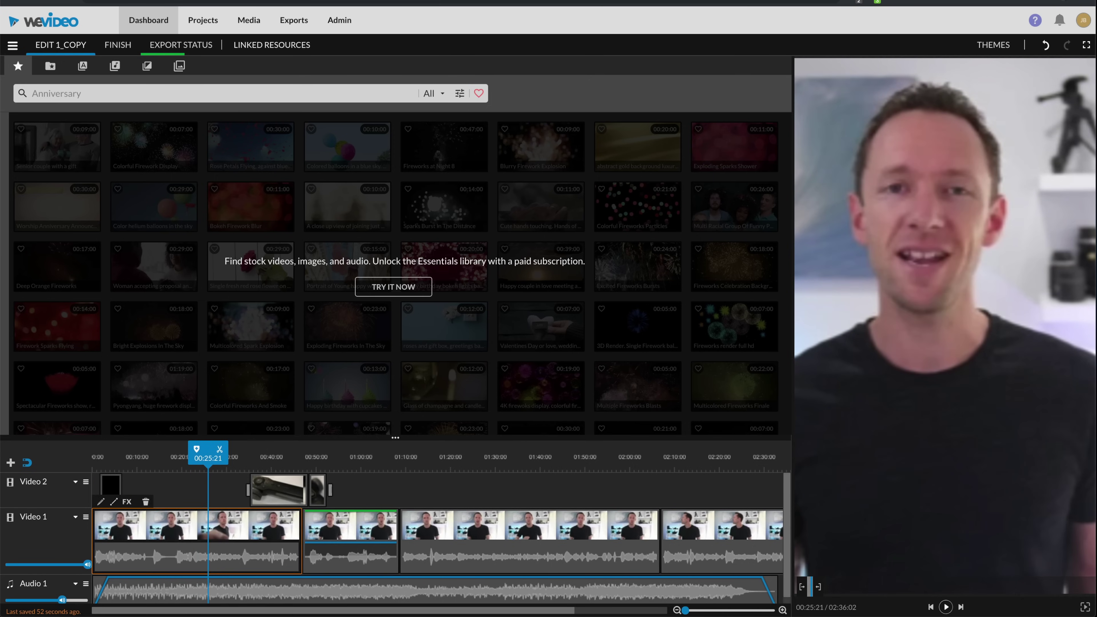
pyautogui.doubleClick(221, 532)
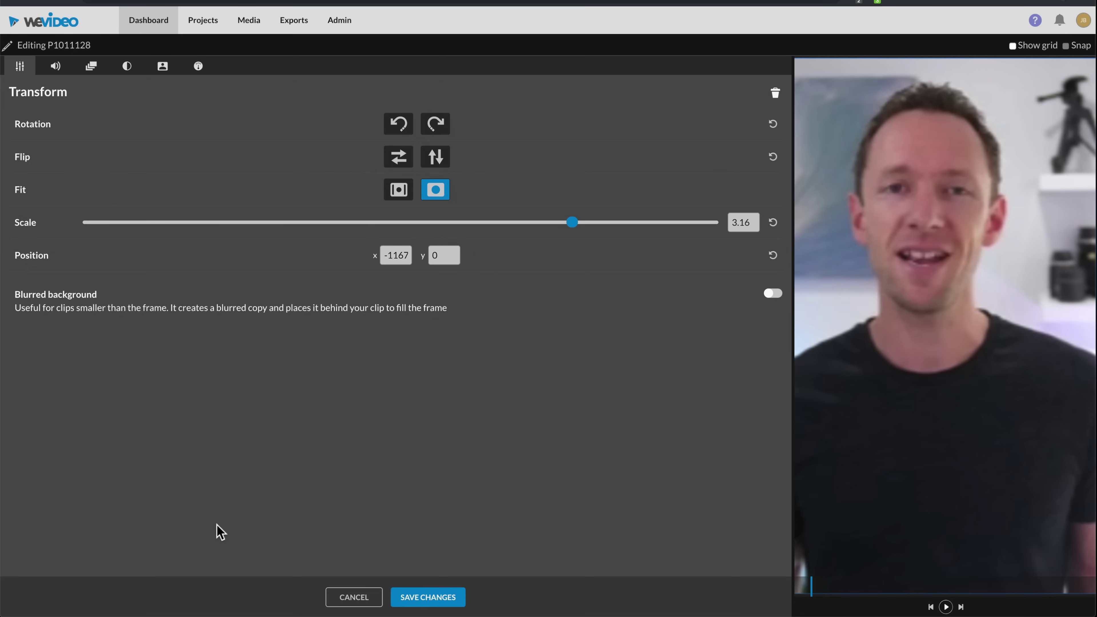
pyautogui.moveTo(1038, 249); pyautogui.dragTo(1068, 248)
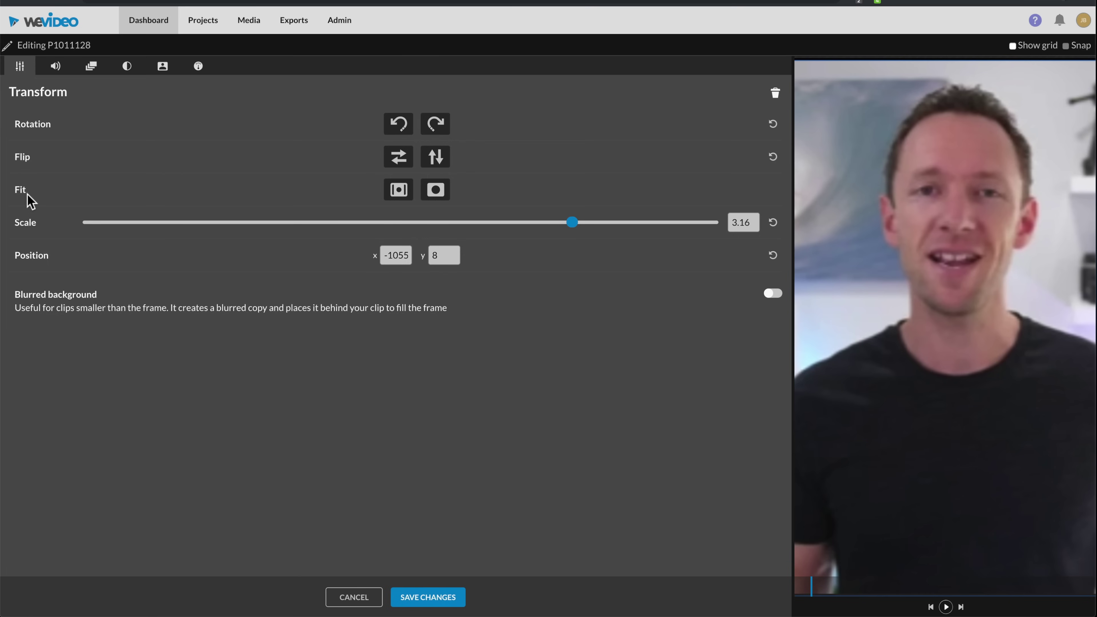
# Fit the whole clip inside the vertical frame and enable the blurred background.
pyautogui.click(405, 194)
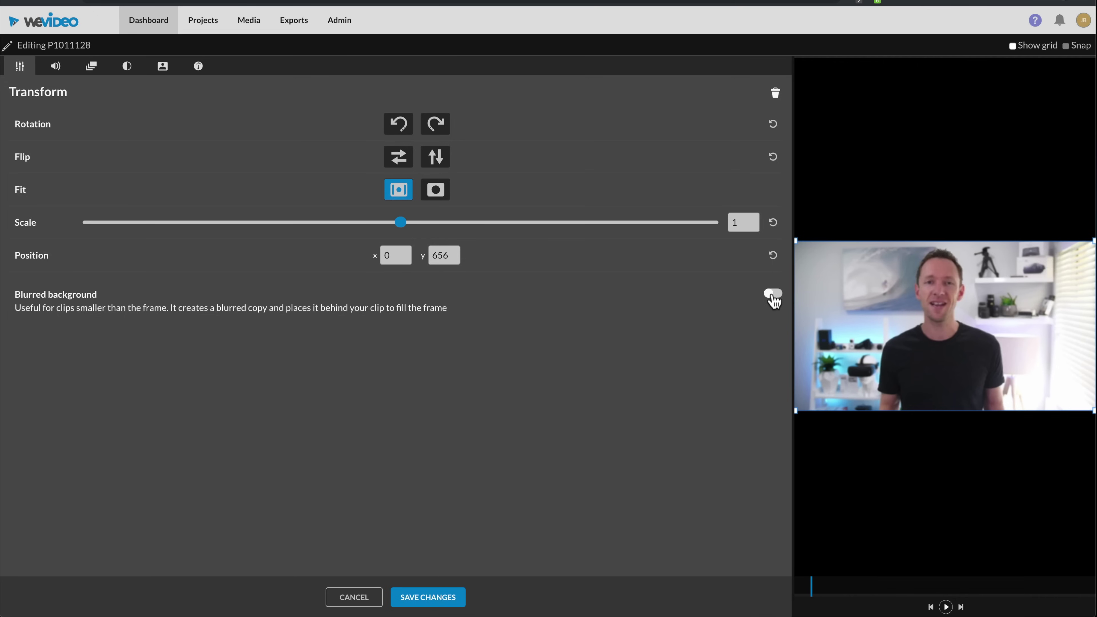
pyautogui.click(774, 295)
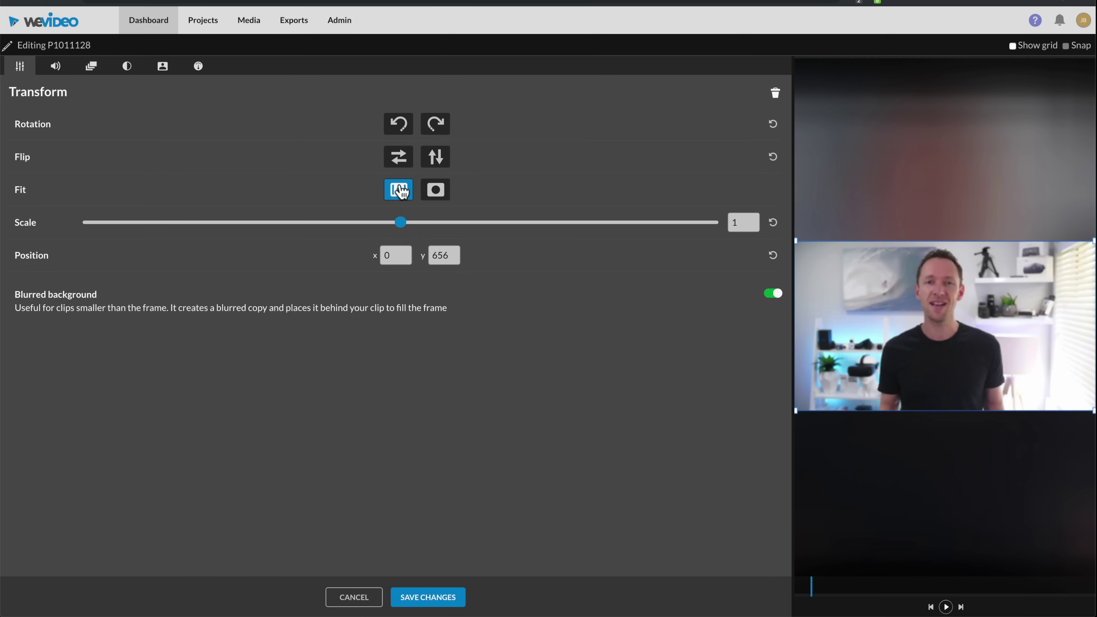
# Make the clip fill the vertical frame, shift it slightly to center the speaker, and save the changes.
pyautogui.click(444, 195)
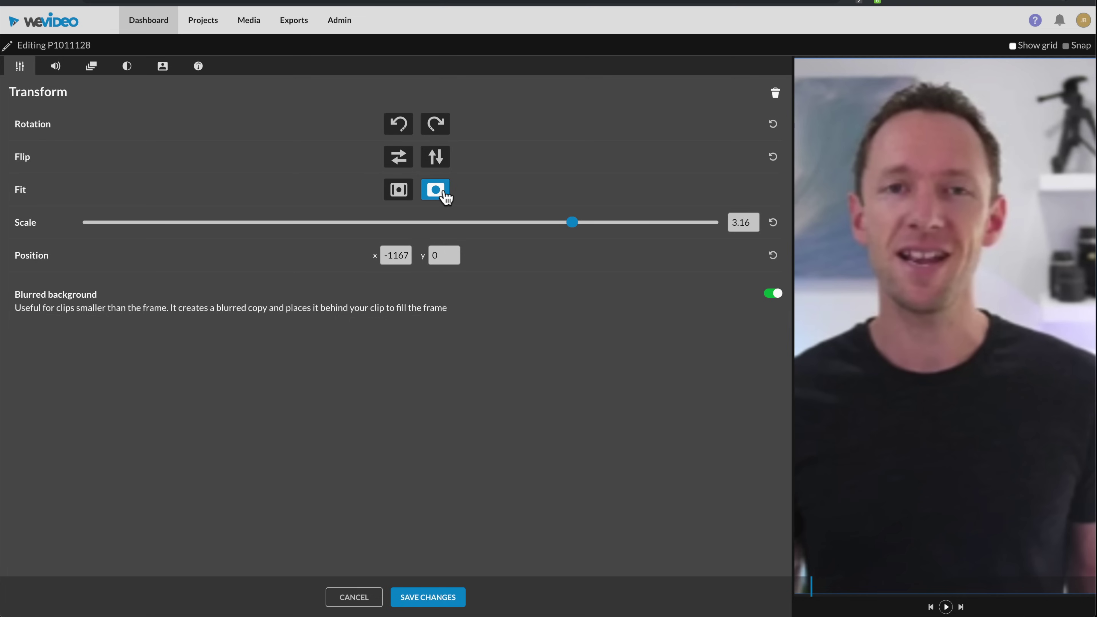
pyautogui.moveTo(934, 228)
pyautogui.mouseDown()
pyautogui.moveTo(960, 233)
pyautogui.moveTo(948, 236)
pyautogui.mouseUp()
pyautogui.click(455, 596)
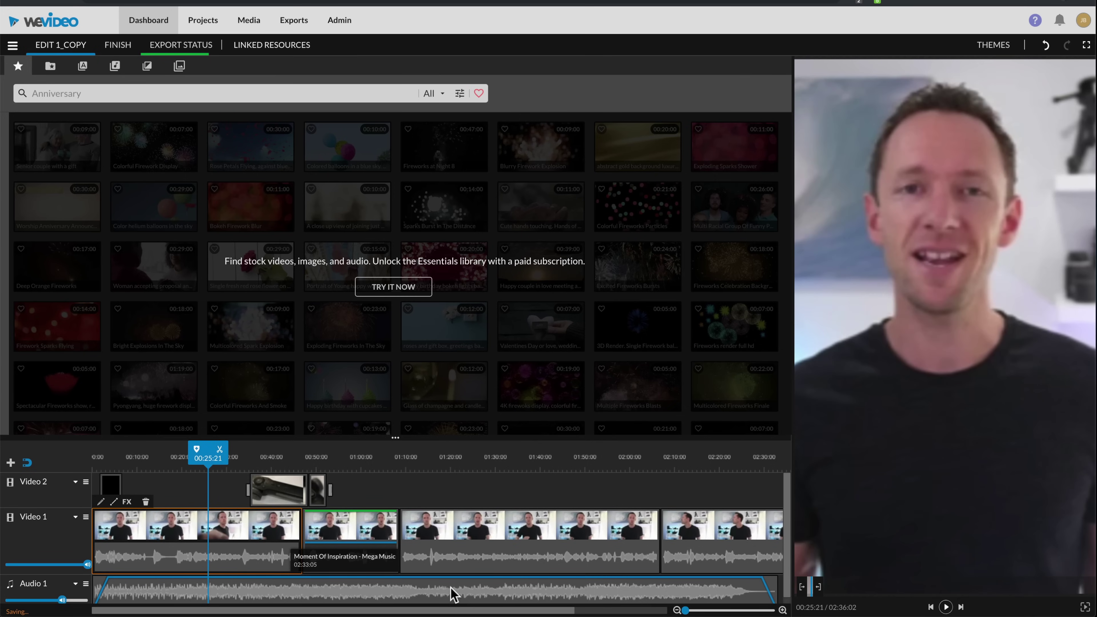
# Examine how the B-roll clips on Video 2 are framed in the vertical format.
pyautogui.click(283, 464)
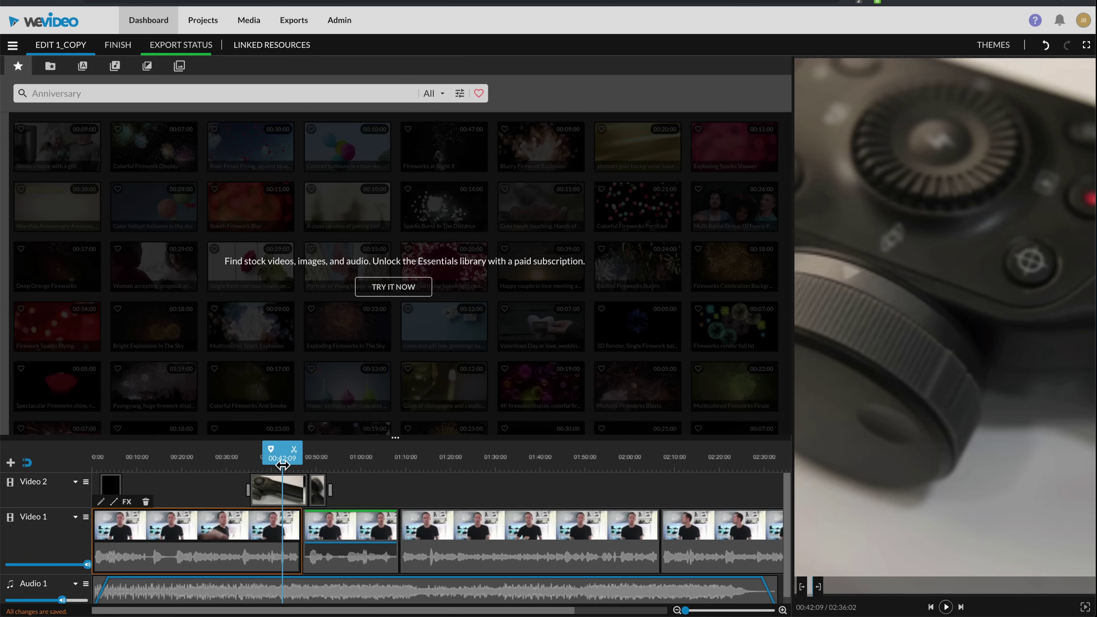
pyautogui.moveTo(304, 463); pyautogui.dragTo(340, 465)
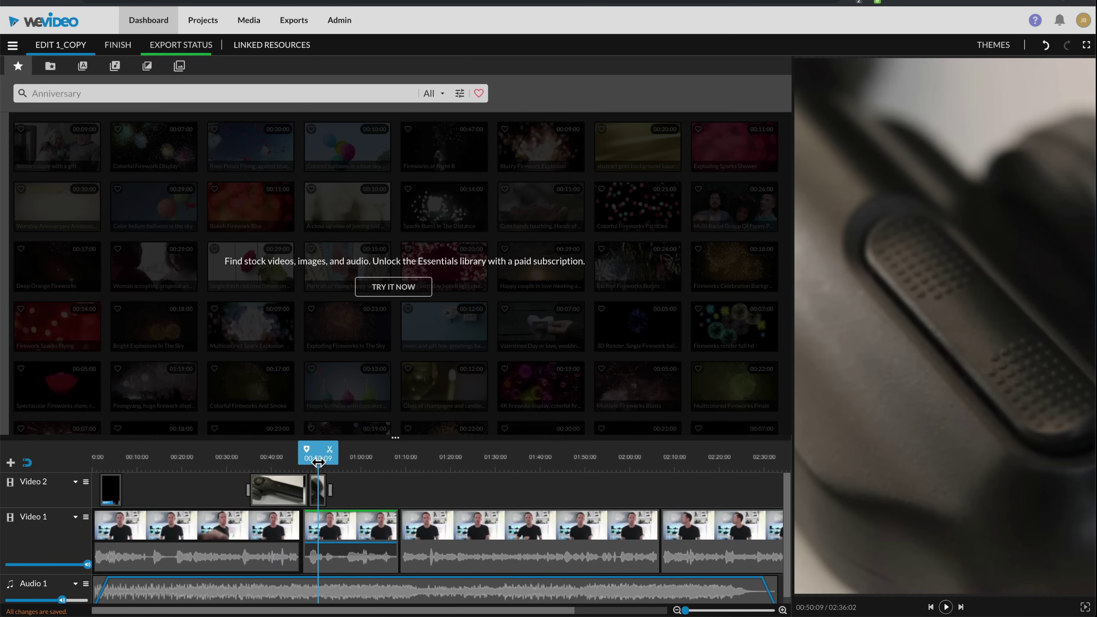